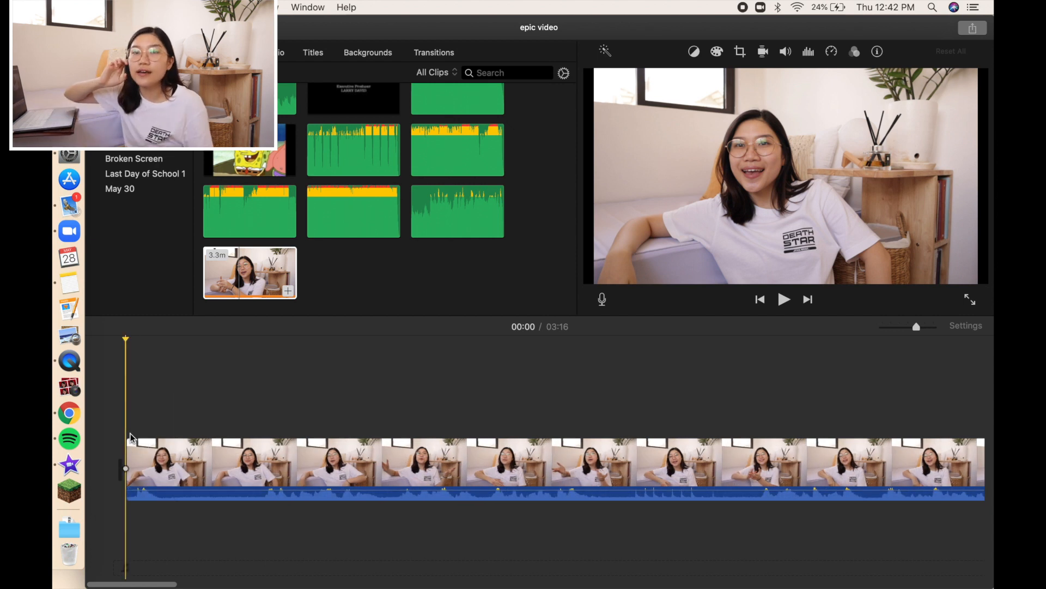
Split the talking clip in the timeline about 0.8 seconds after its start.
right_click(164, 464)
click(148, 461)
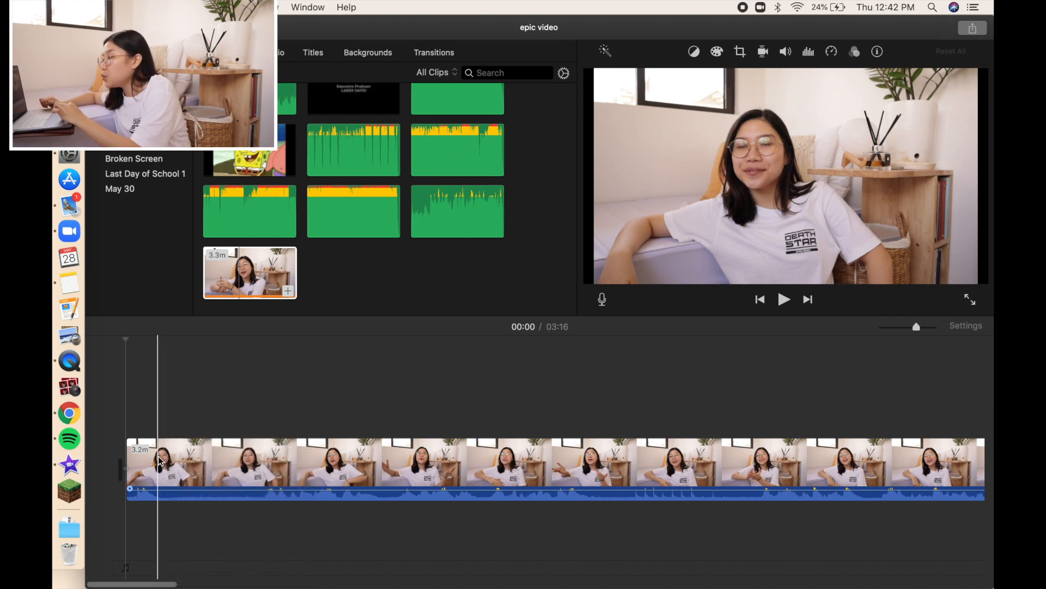
right_click(166, 463)
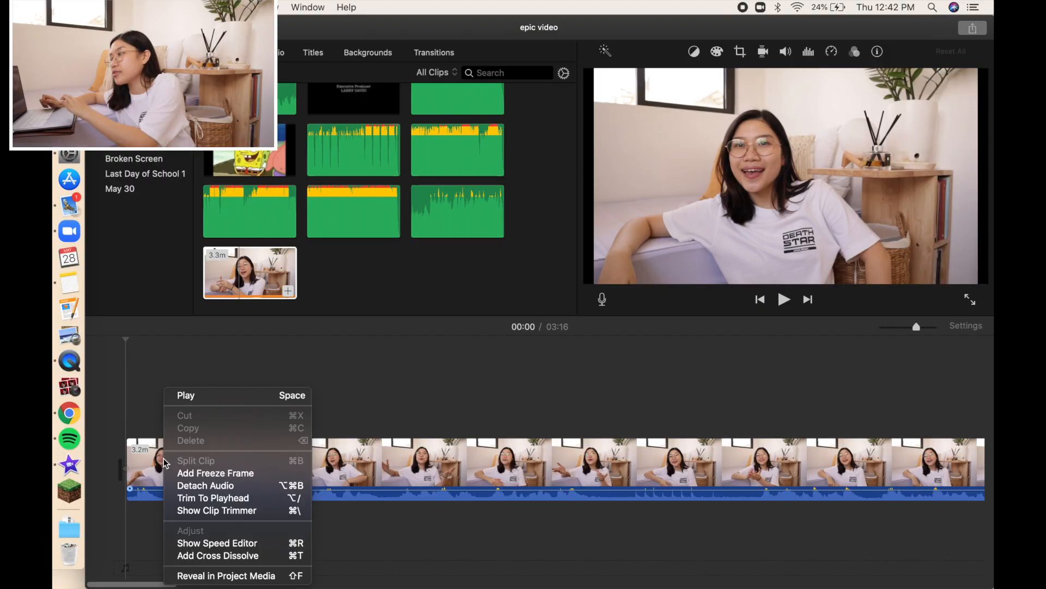
click(166, 482)
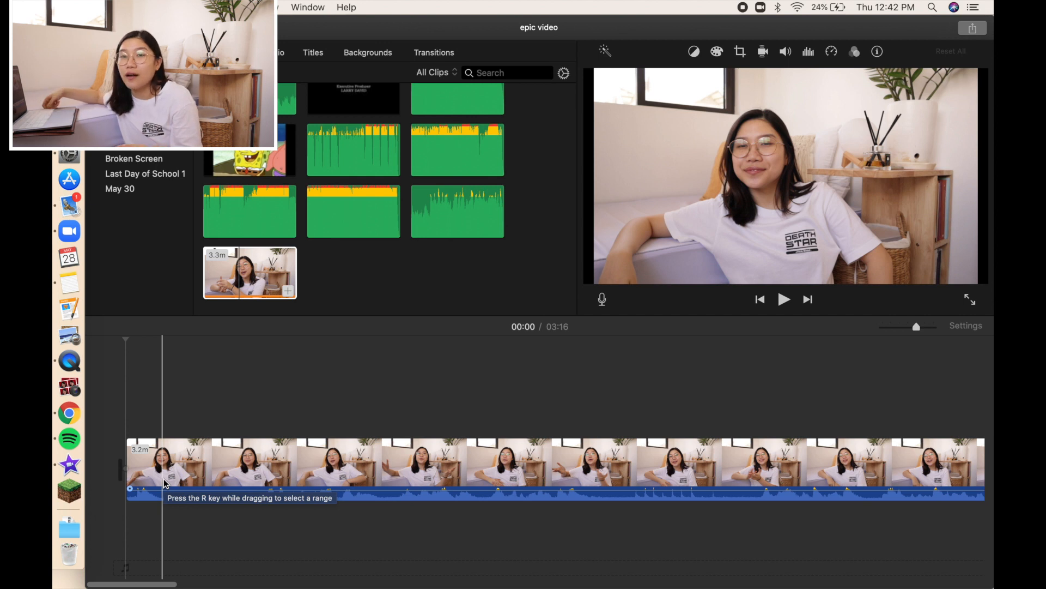
click(165, 478)
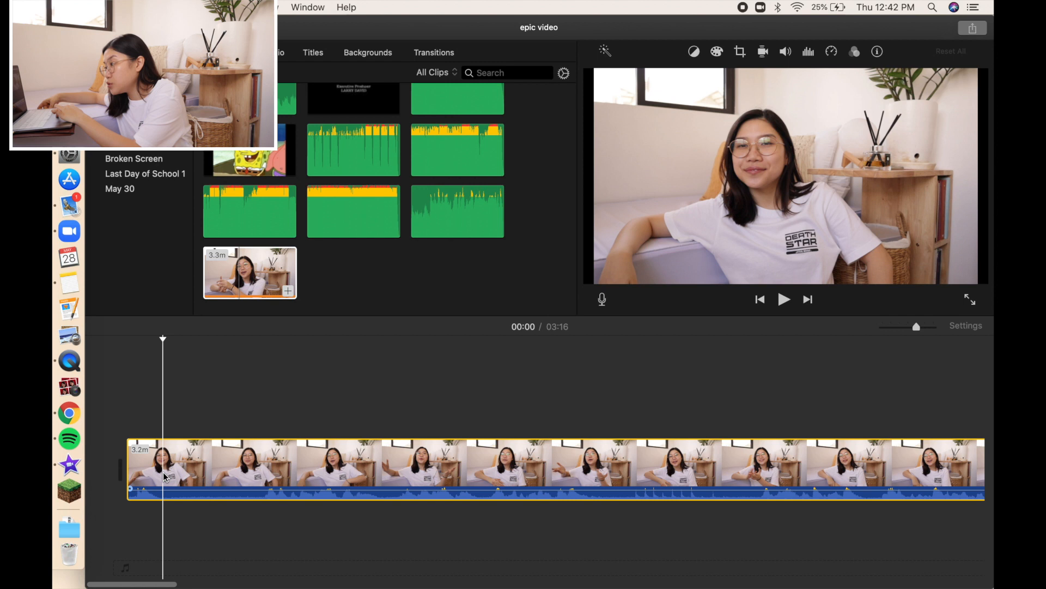
right_click(164, 478)
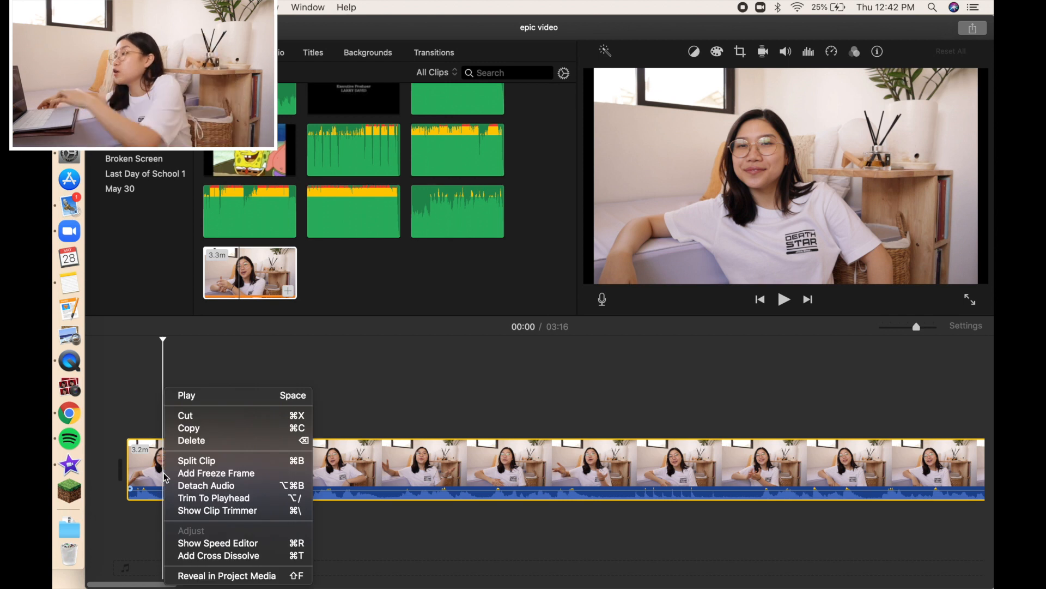
click(190, 460)
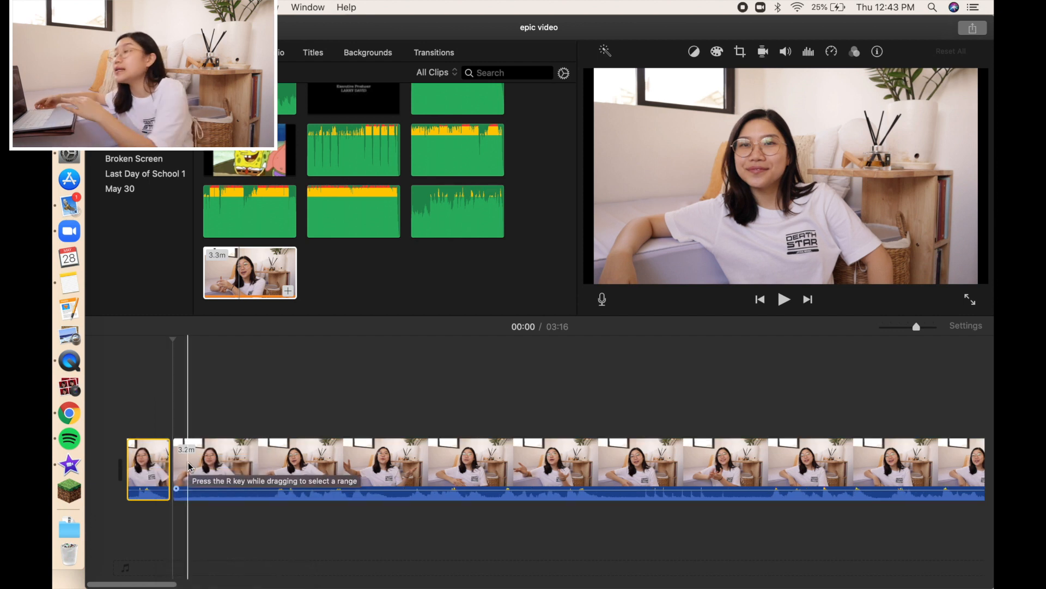
Split the second clip at 00:03 and delete the section of about 2.3 seconds before the cut.
click(276, 478)
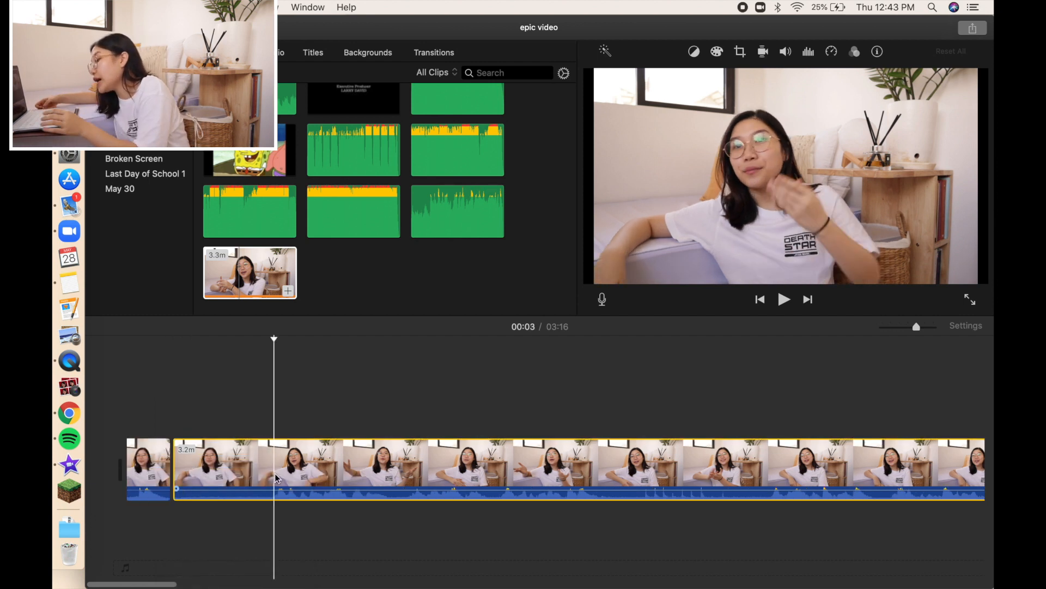
key(super+b)
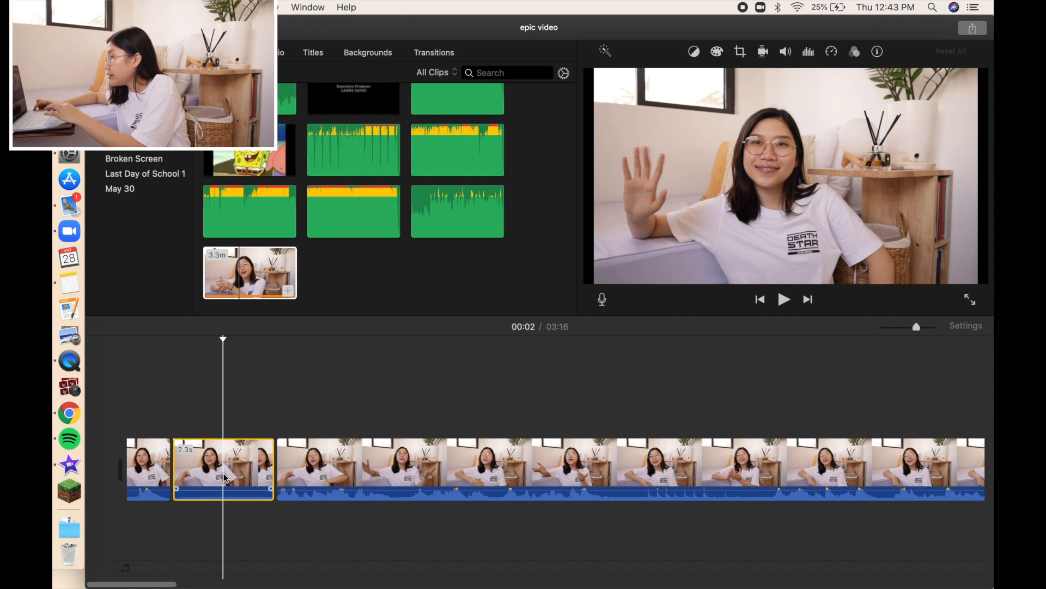
key(Delete)
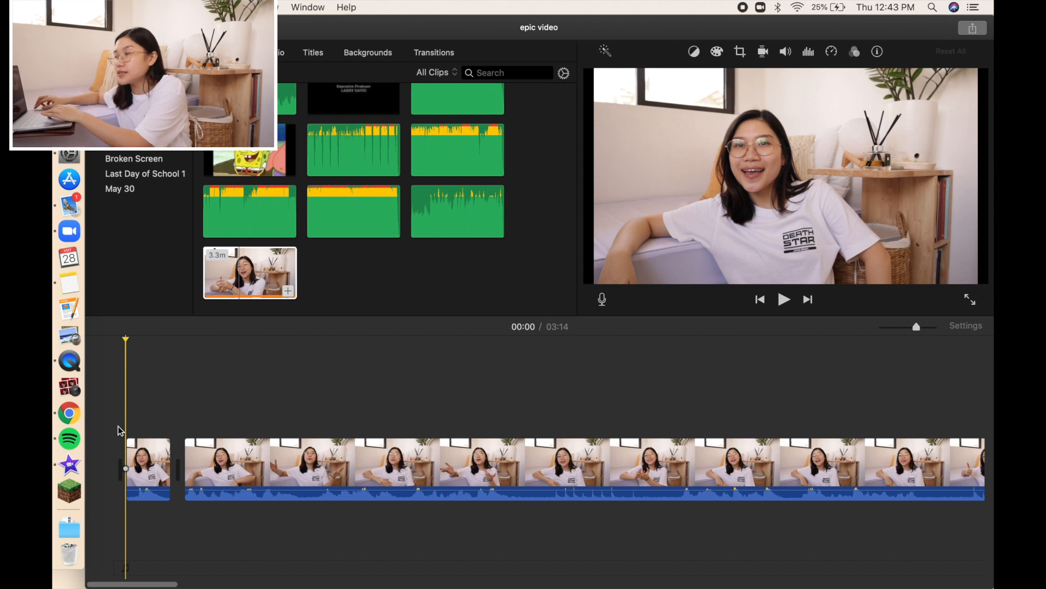
Play the edit from the start, split the long clip at 00:08 and 00:09, and delete the short section between the cuts.
key(space)
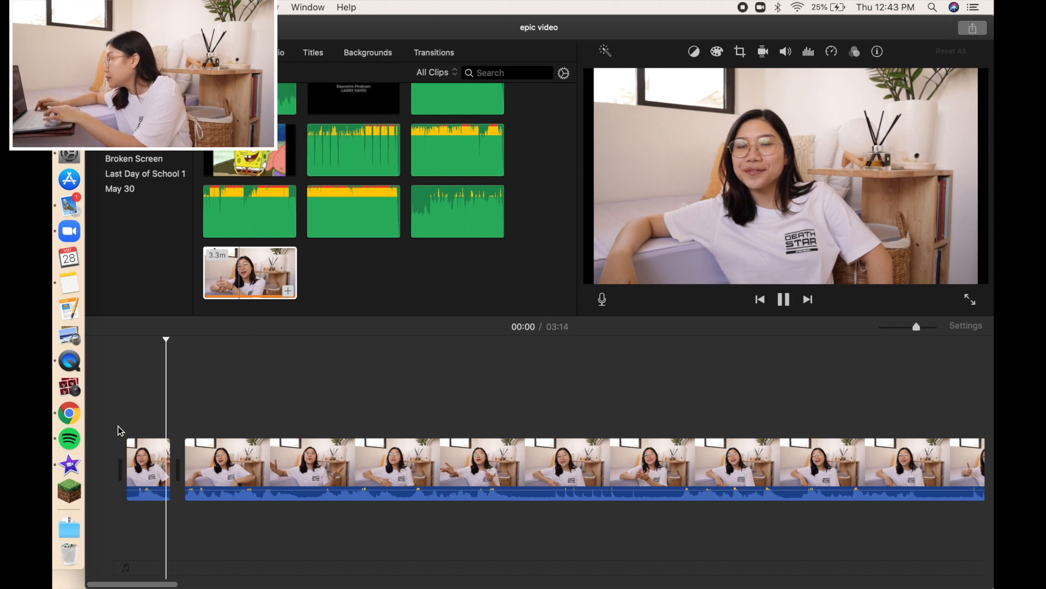
key(super+plus)
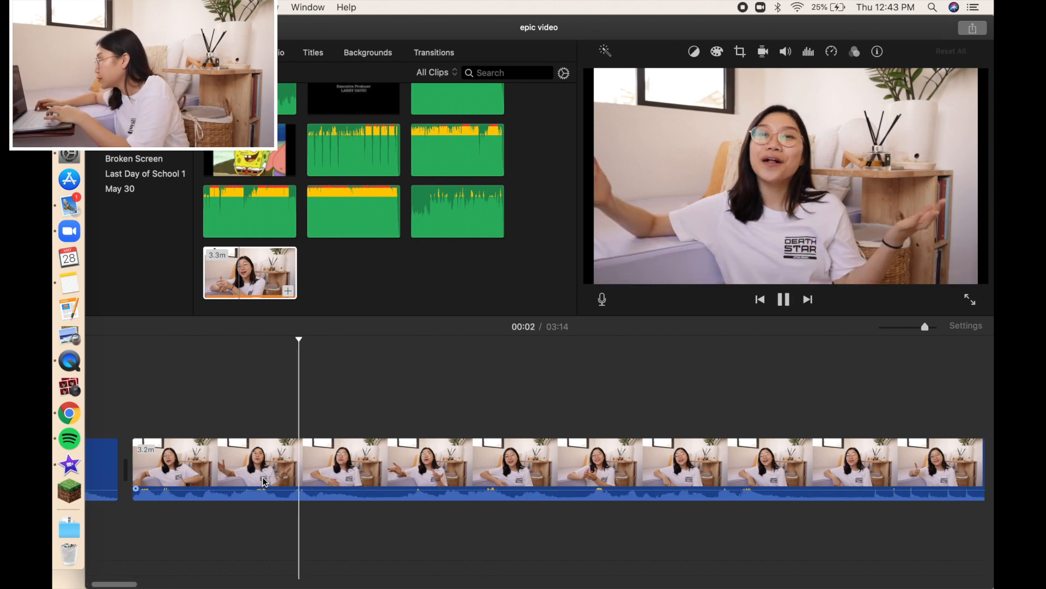
scroll(344, 505, right, 2)
scroll(345, 499, right, 2)
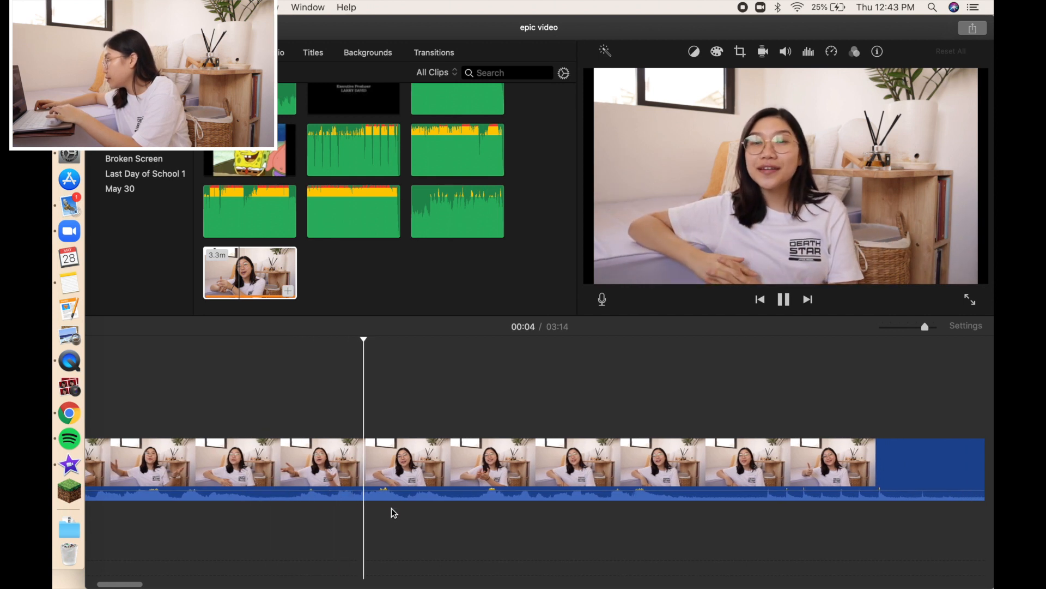
scroll(393, 510, right, 3)
scroll(393, 512, right, 1)
scroll(403, 504, right, 5)
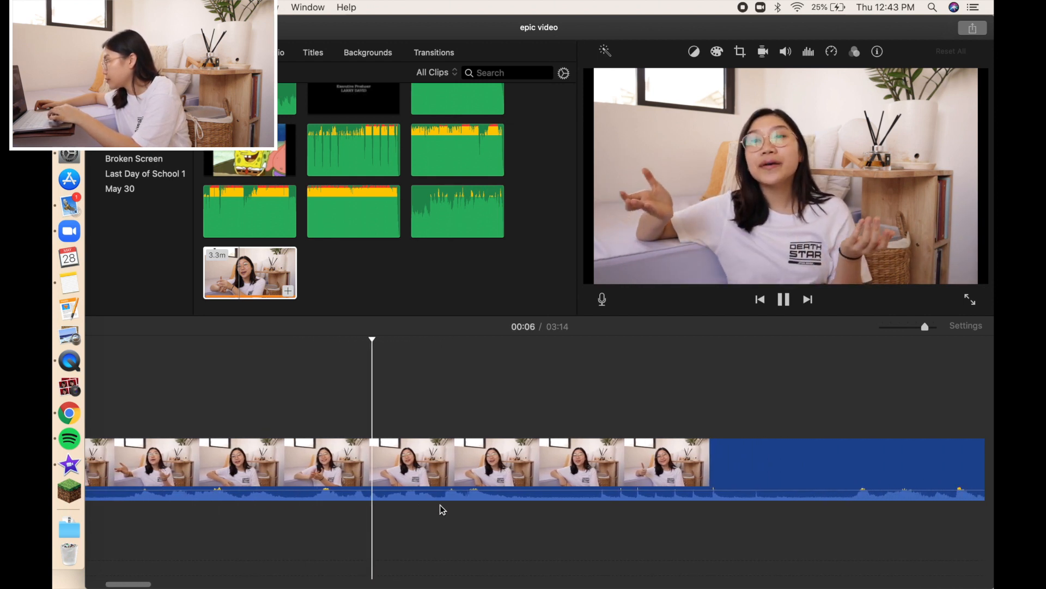
click(402, 470)
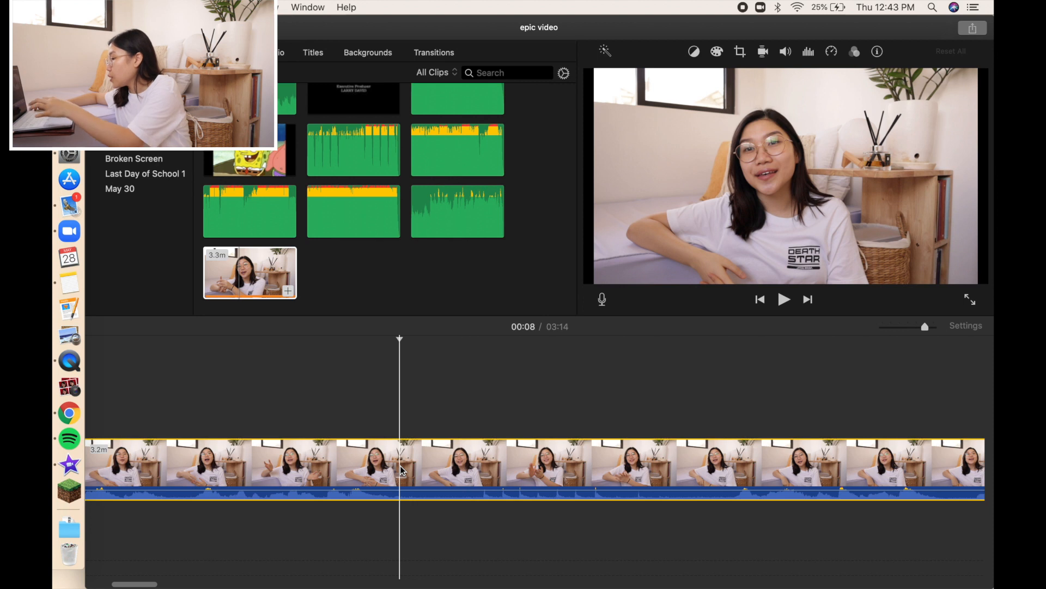
key(super+b)
click(486, 473)
key(super+b)
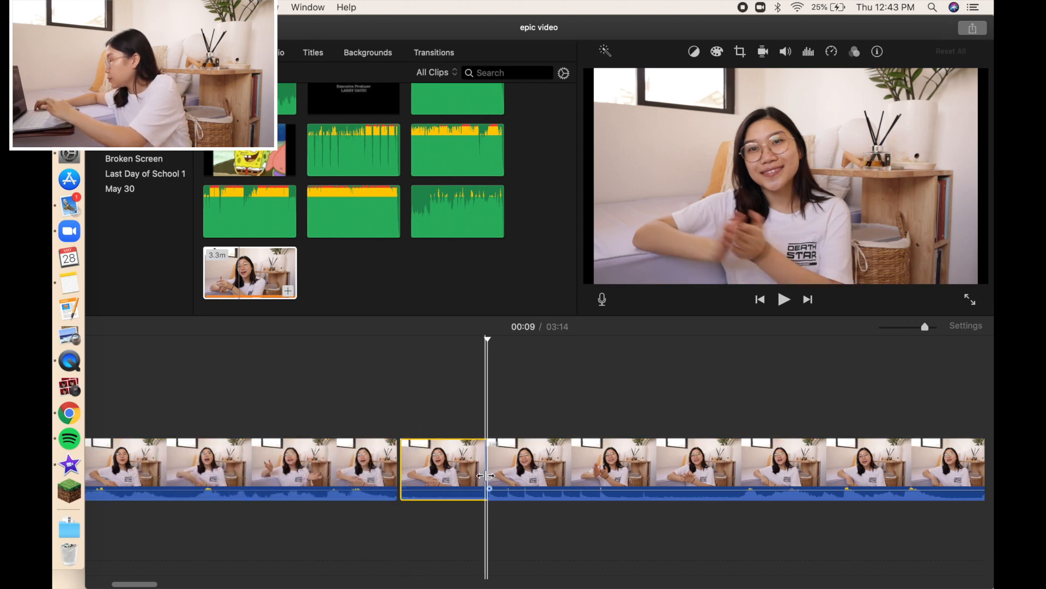
key(Delete)
Split the remaining long clip at 00:09, shortly after the last removed section, and return to the project's beginning.
click(537, 477)
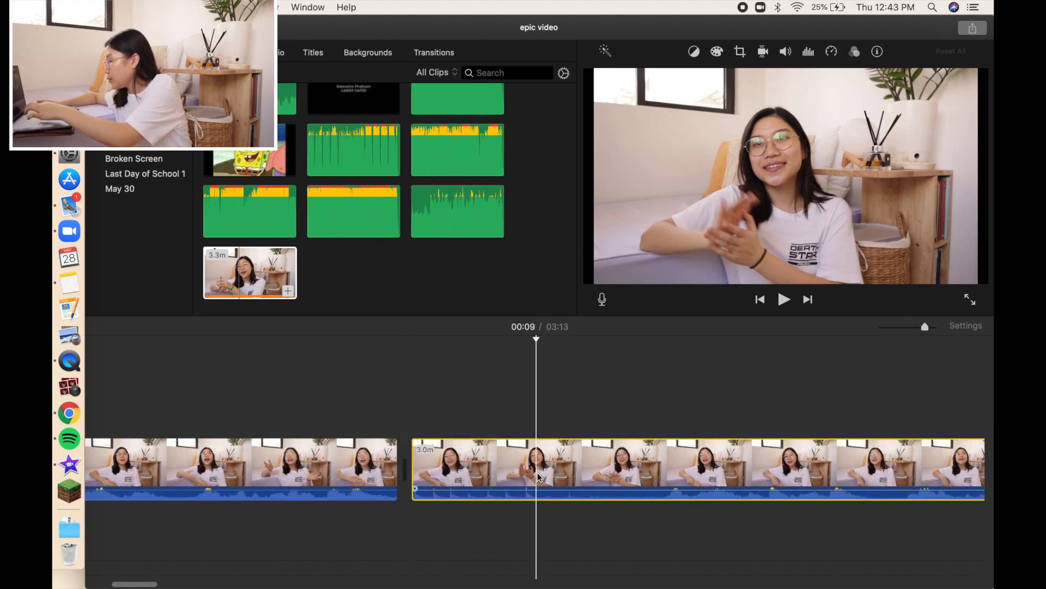
key(super+b)
scroll(538, 478, left, 9)
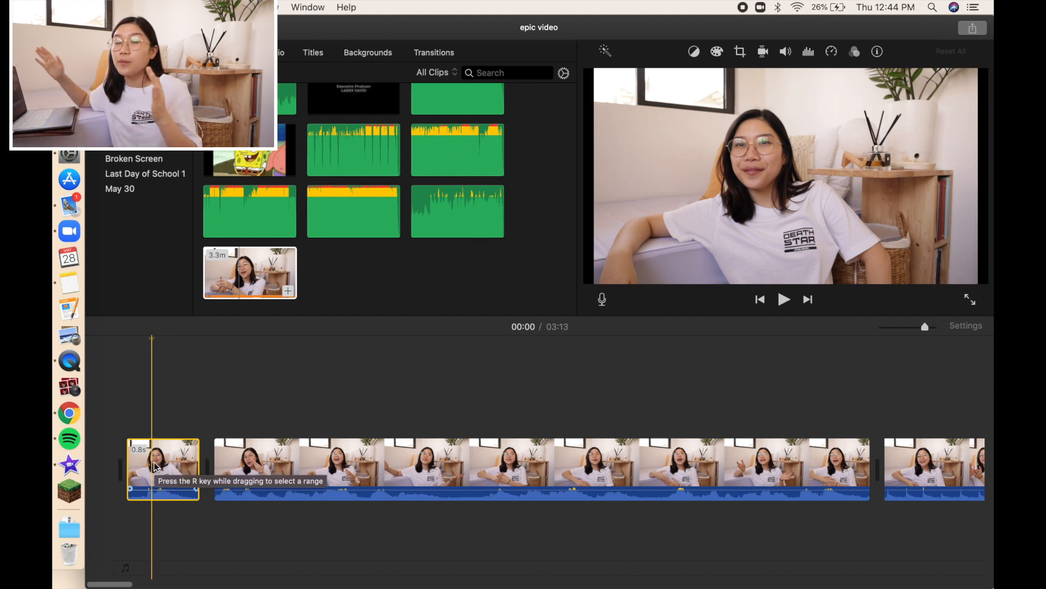
Crop the first clip with the Crop to Fill style to a tighter frame around the speaker and preview it.
click(739, 53)
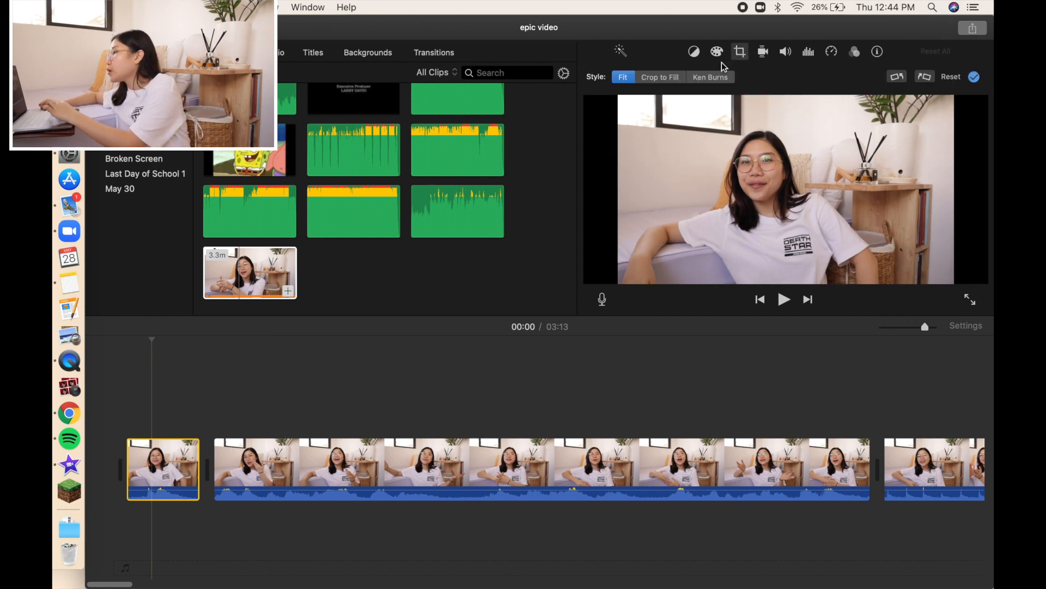
click(662, 79)
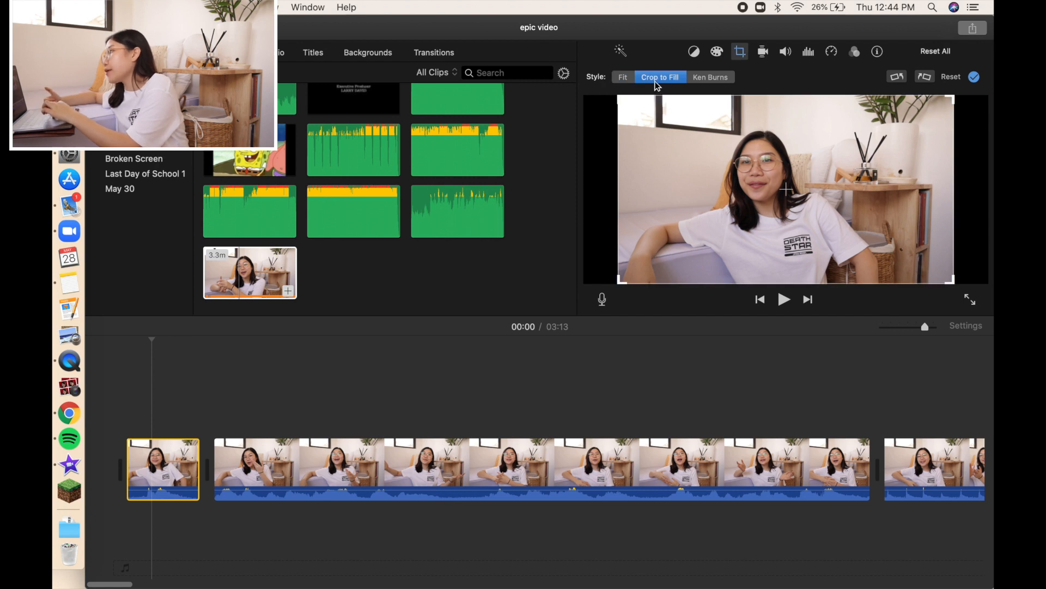
click(716, 80)
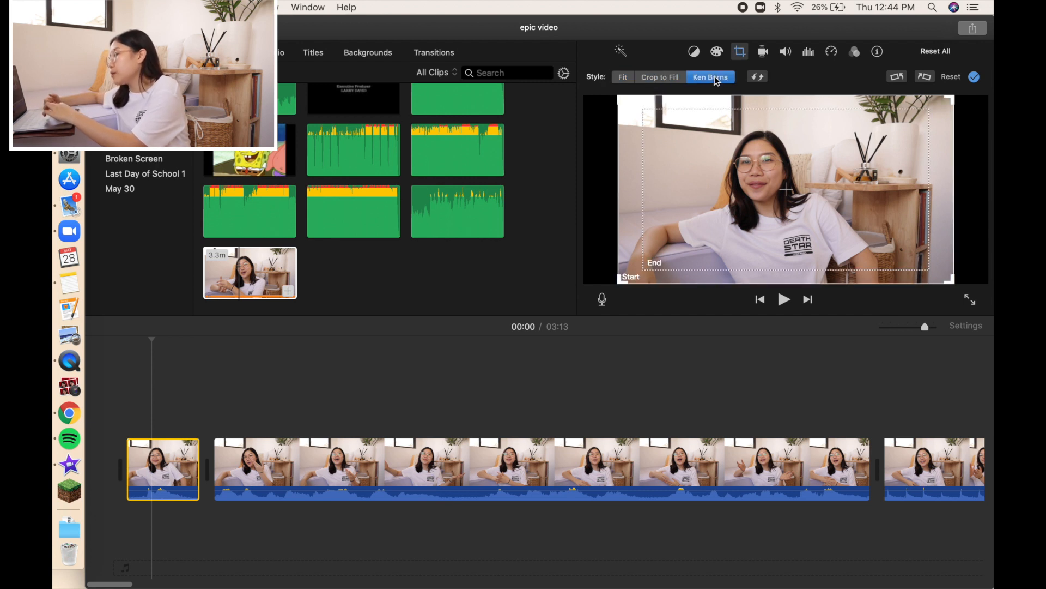
click(662, 79)
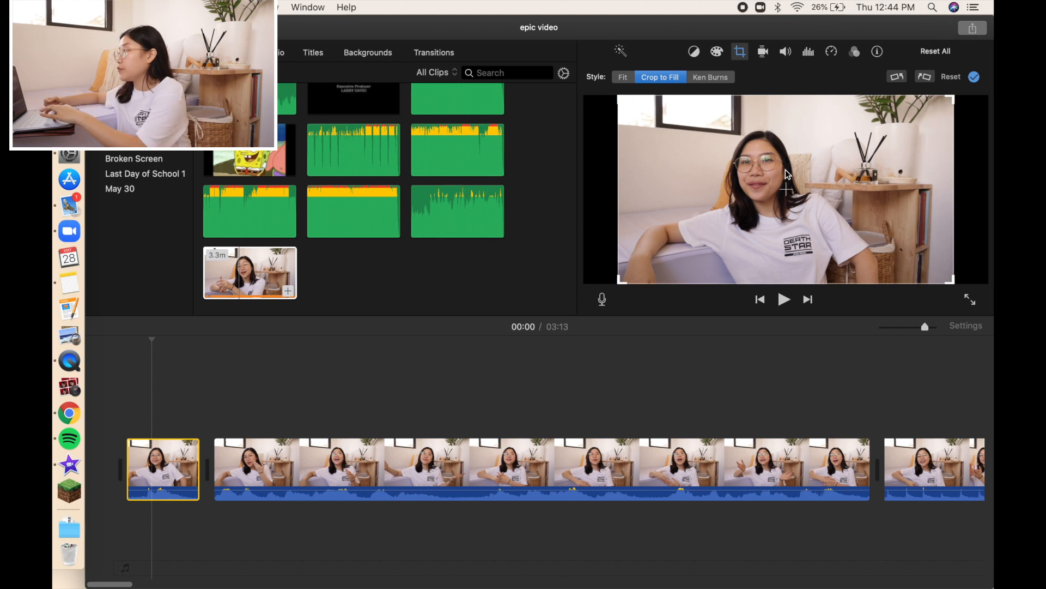
drag(950, 281, 881, 244)
drag(784, 192, 795, 202)
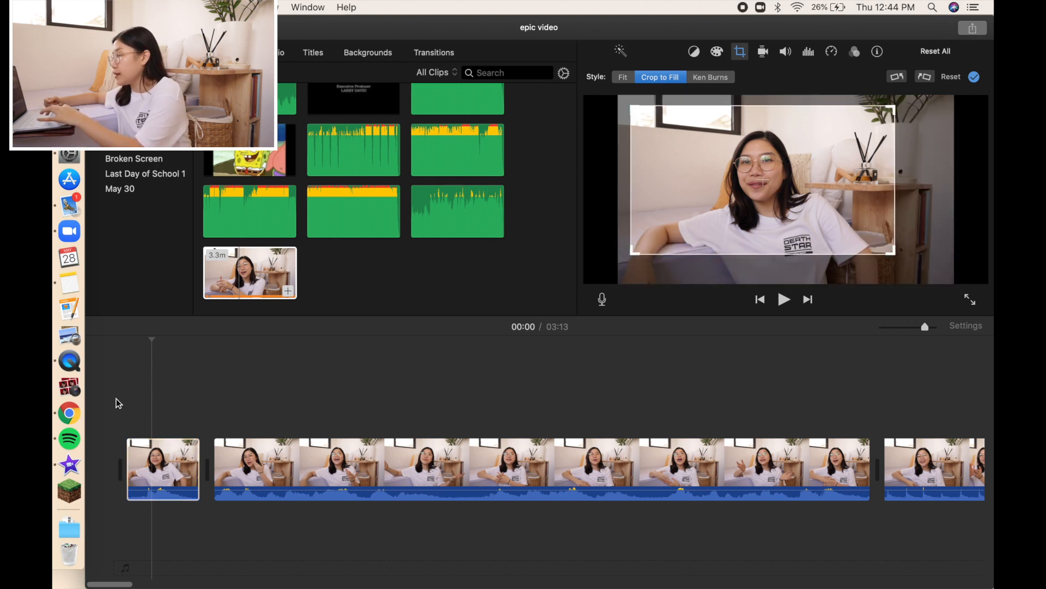
key(space)
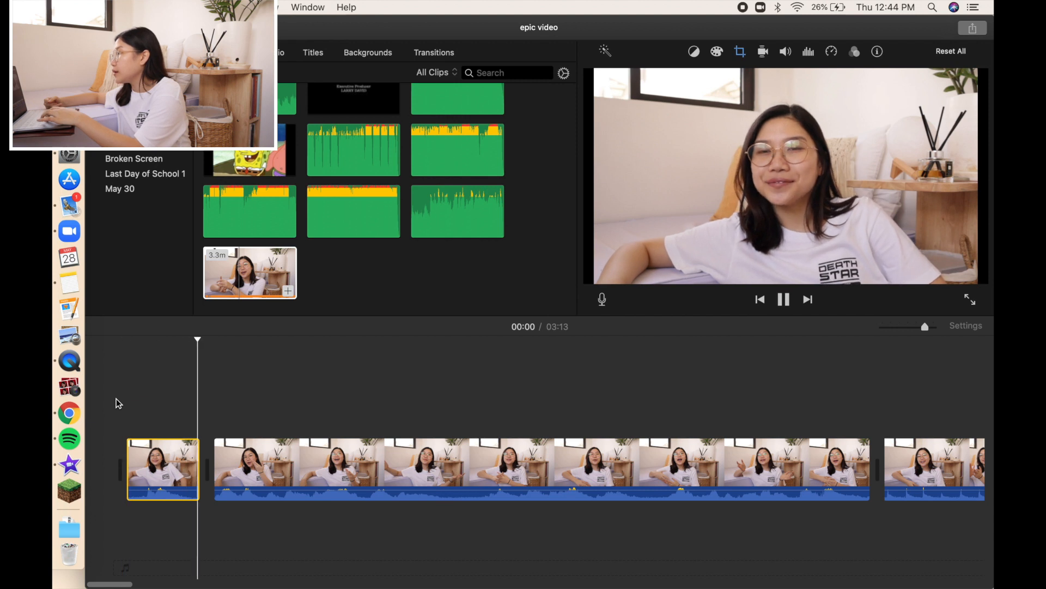
click(153, 403)
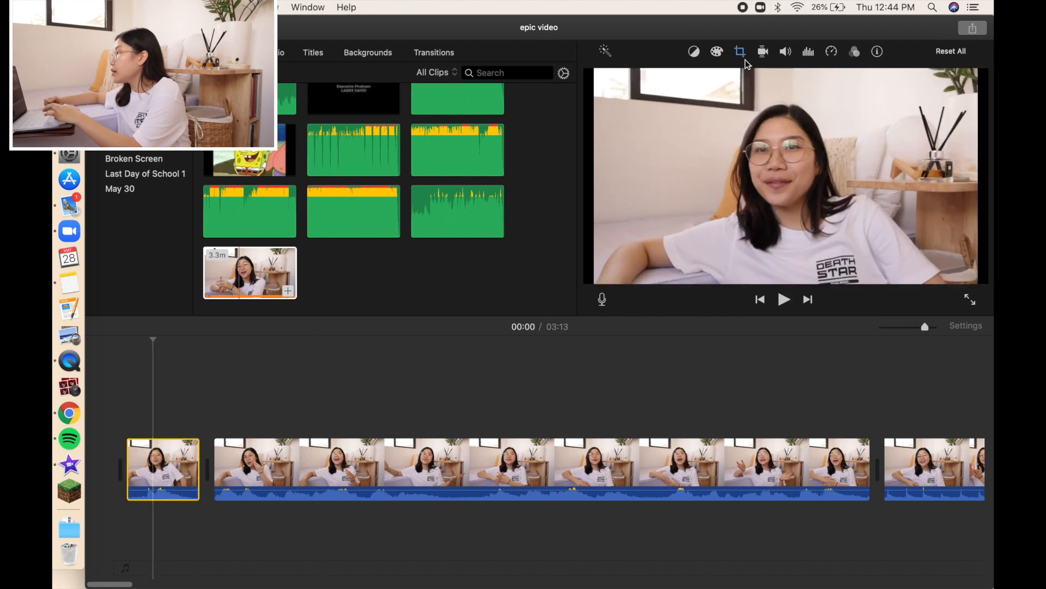
Apply Ken Burns to the first clip, with a full-image Start frame and a tight End frame around the face, and preview it.
click(740, 52)
click(712, 78)
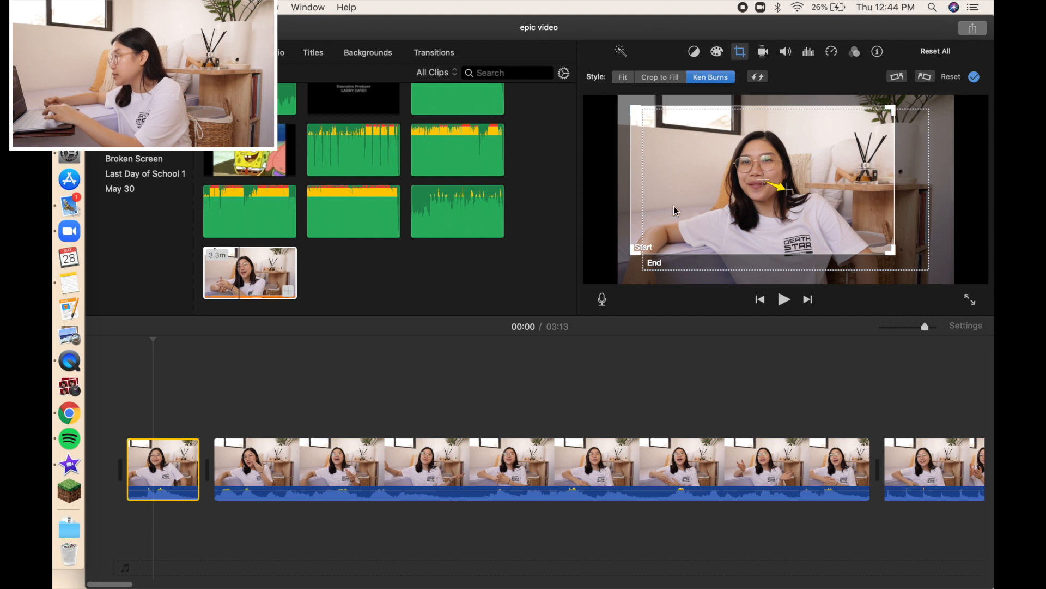
click(862, 251)
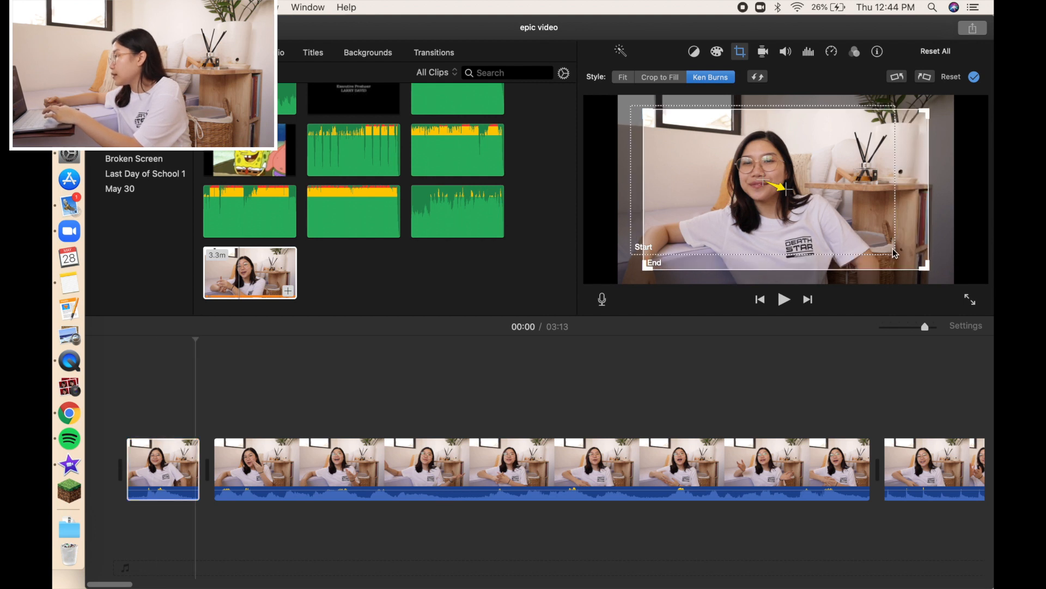
click(881, 246)
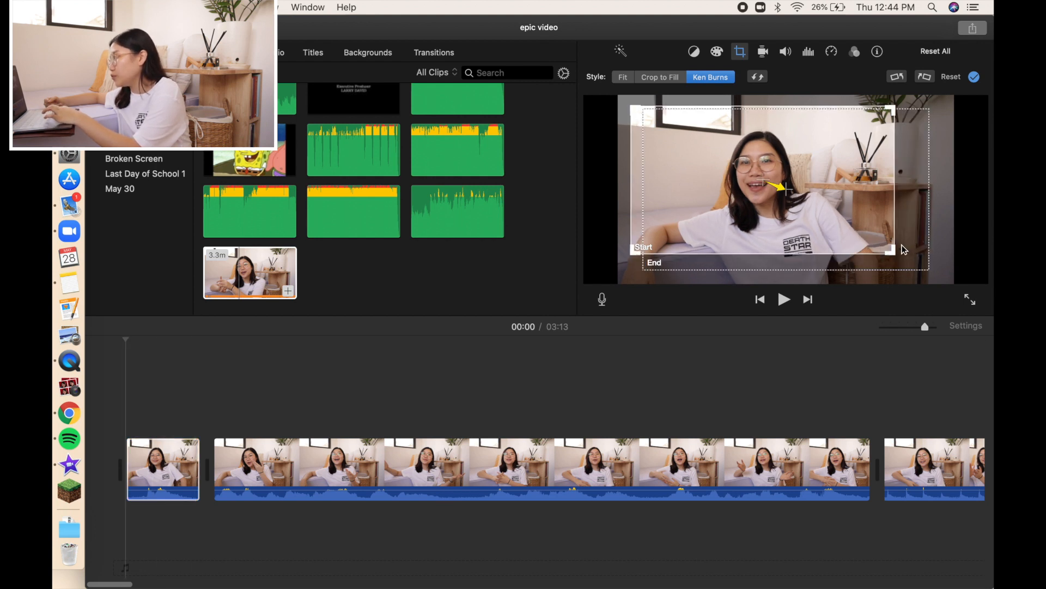
drag(633, 113, 725, 154)
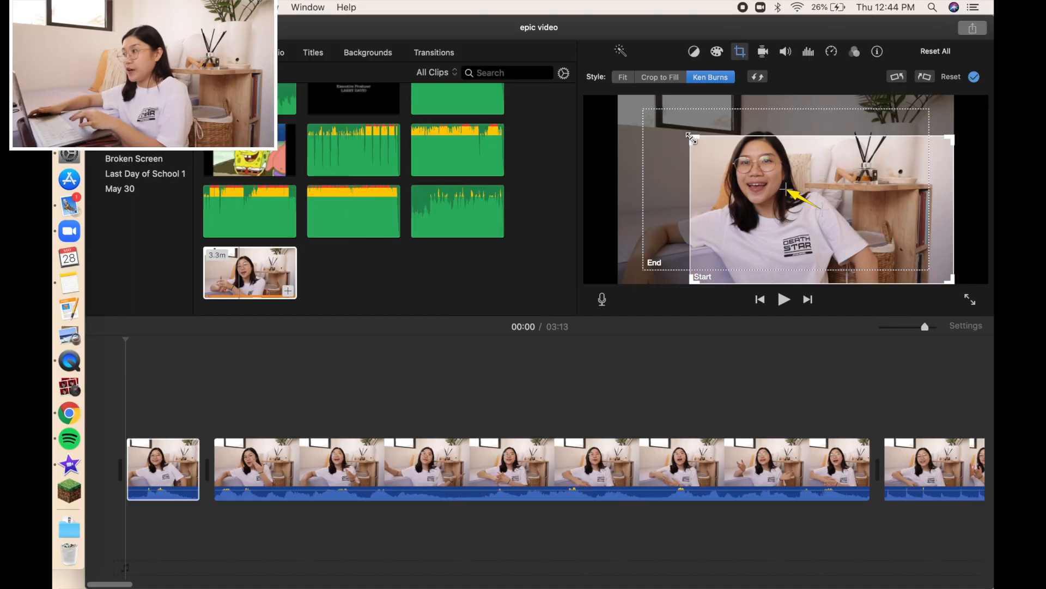
click(645, 120)
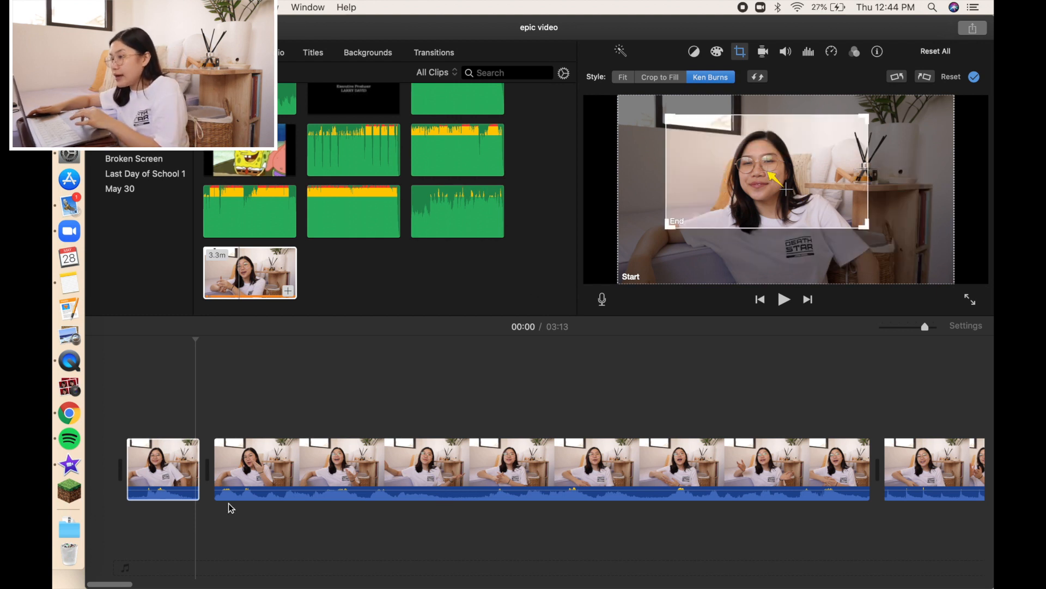
click(114, 405)
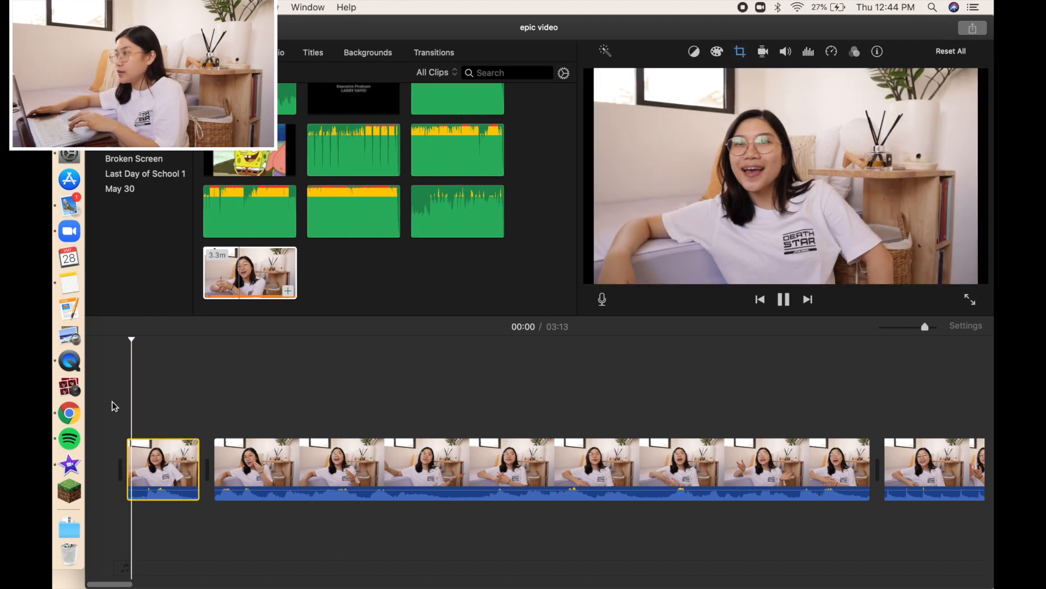
key(space)
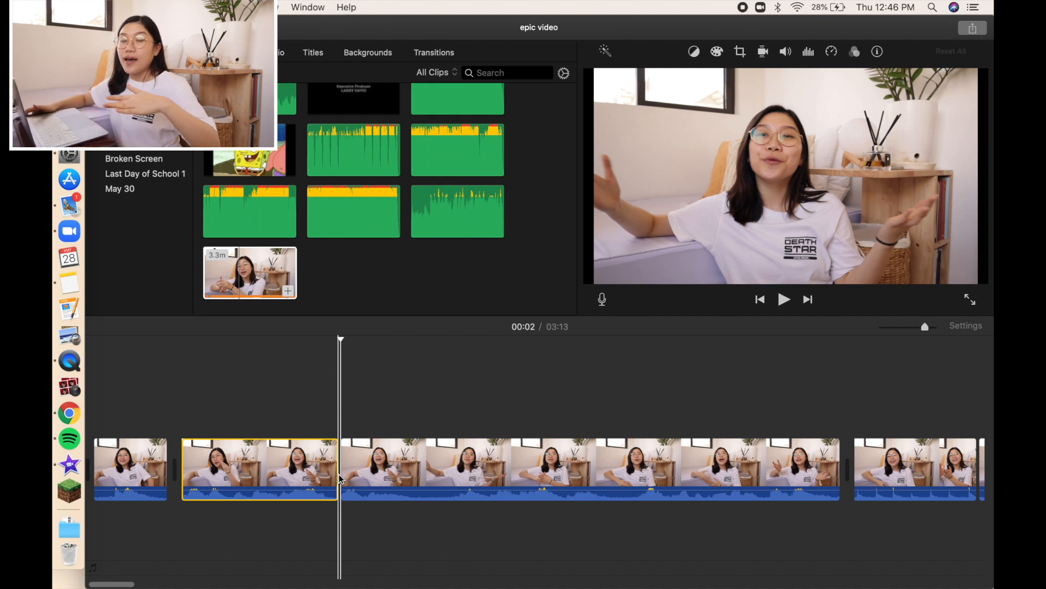
Crop the third clip slightly tighter with the Crop to Fill style, keeping the speaker in frame, and return to the project's start.
click(436, 468)
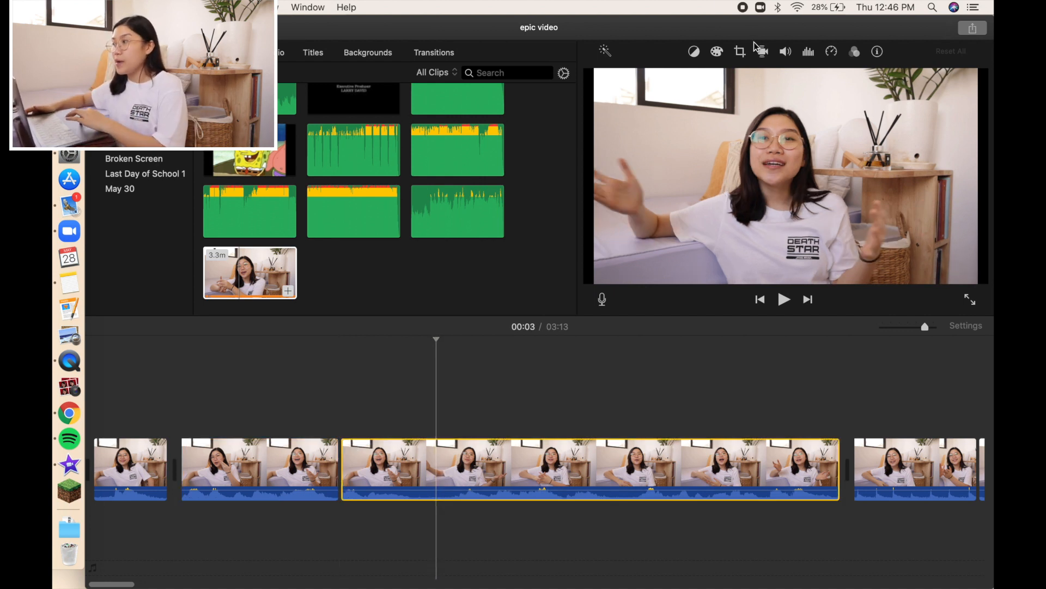
click(742, 53)
click(666, 81)
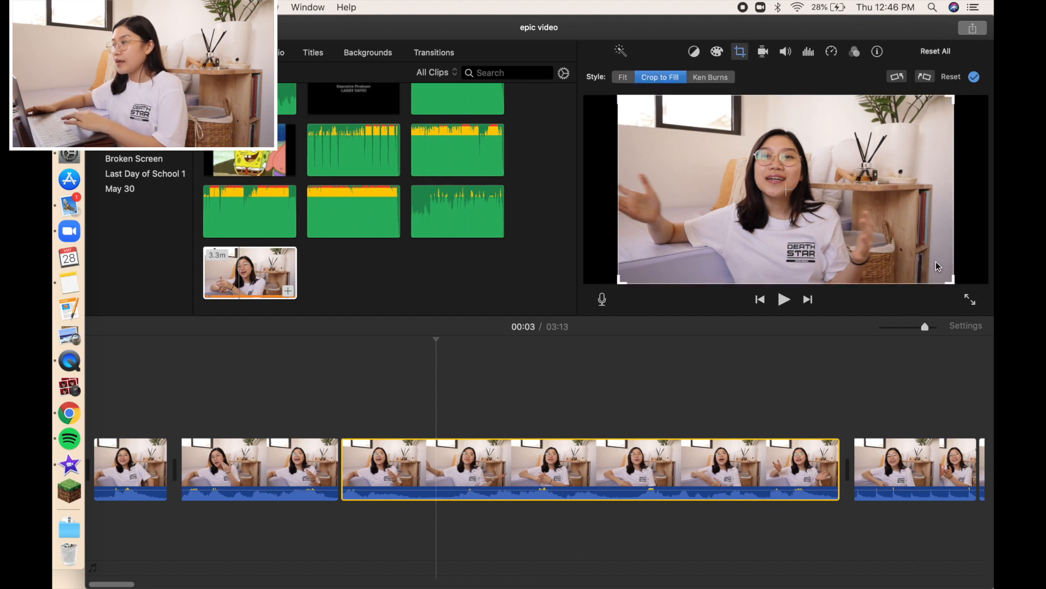
drag(951, 281, 933, 276)
mouse_move(860, 225)
mouse_down()
mouse_move(875, 228)
mouse_move(856, 231)
mouse_up()
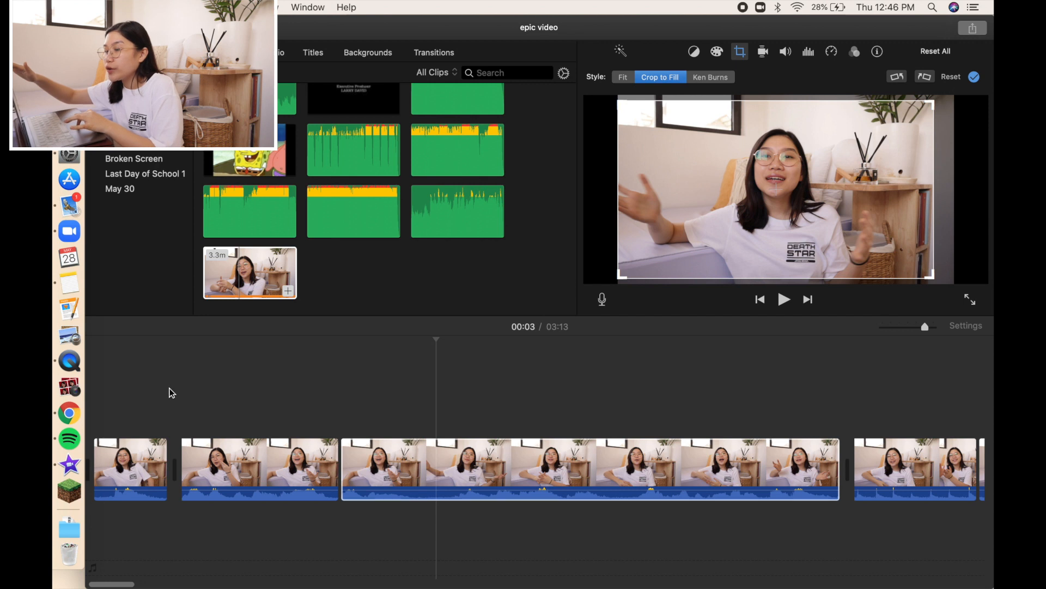
click(89, 412)
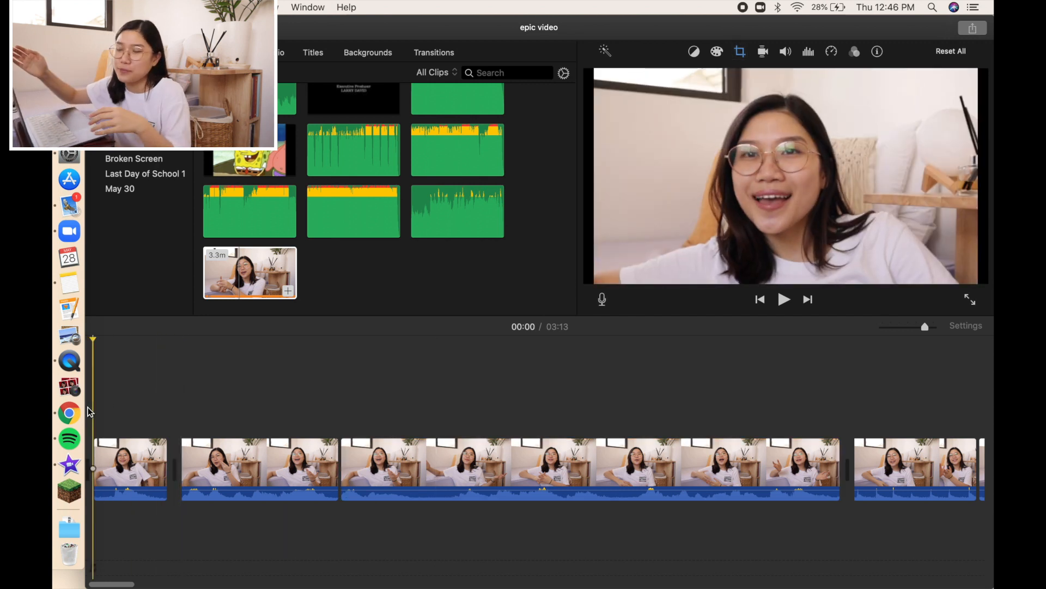
Play the edit from the project's beginning to about 00:04 to check the zooms.
key(space)
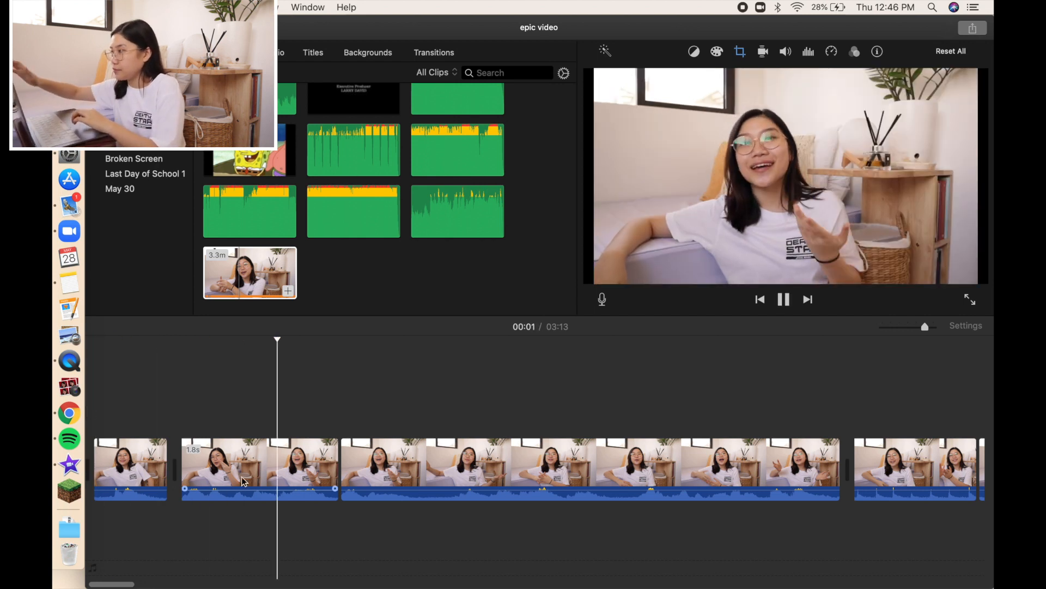
scroll(244, 481, right, 2)
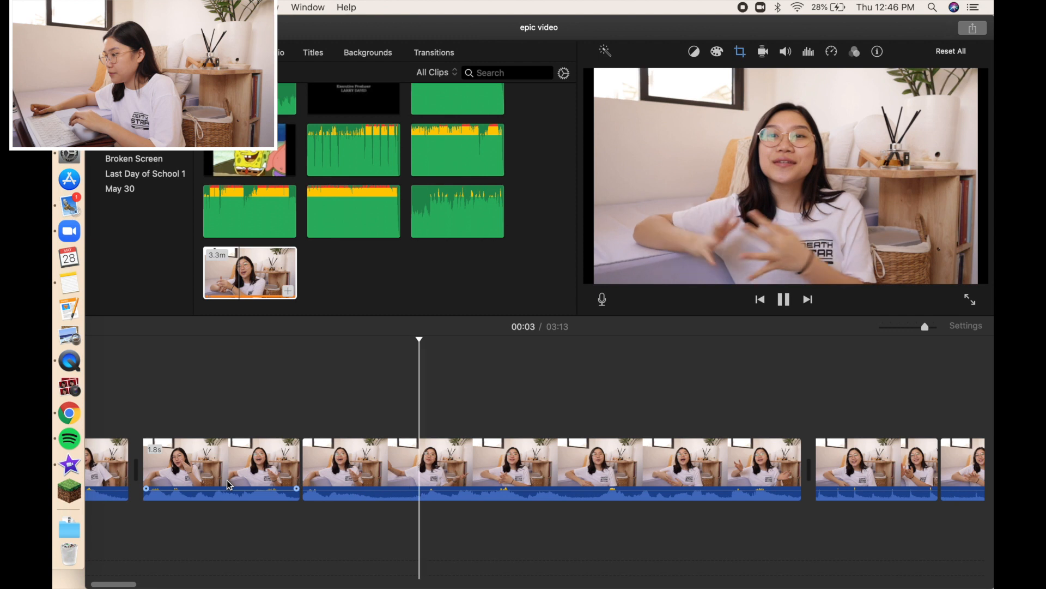
key(space)
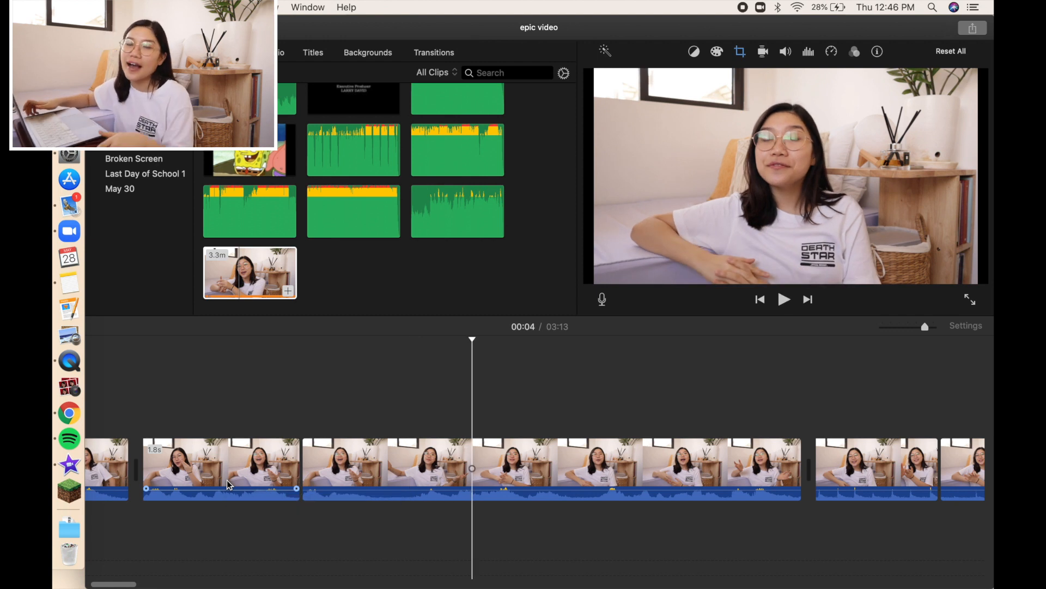
click(740, 57)
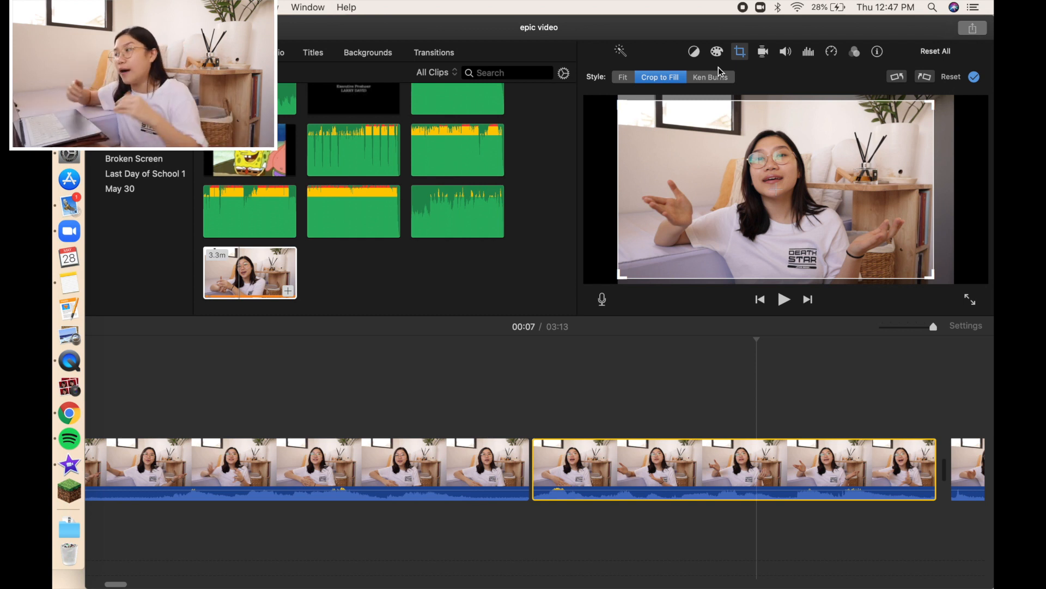
scroll(643, 410, left, 10)
key(super+z)
key(super+z)
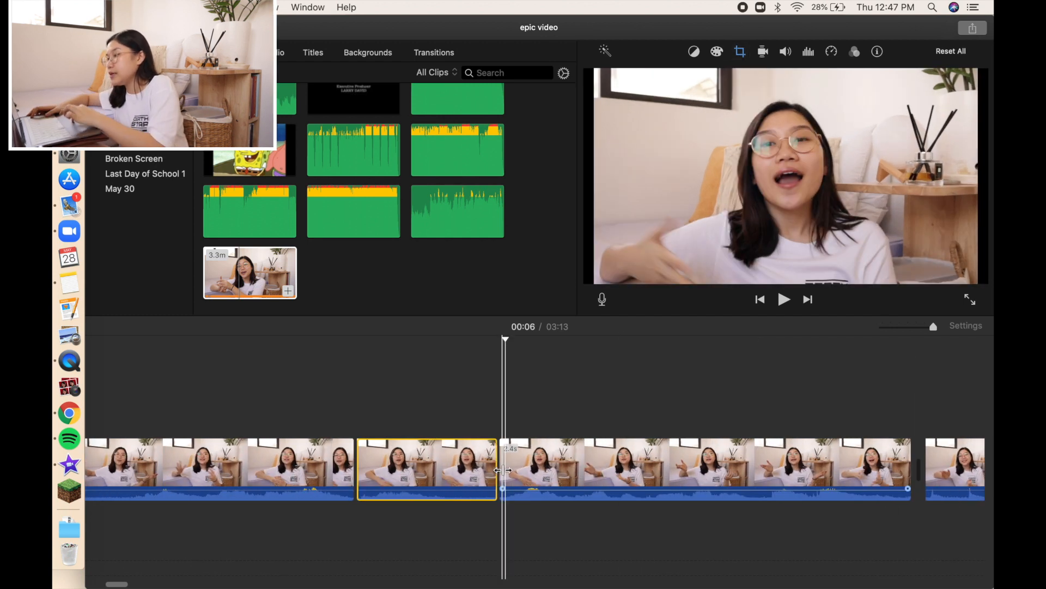
Apply Ken Burns to the clip around 00:06 with a tighter Start frame and a full-image End frame, and preview it from about 00:04.
click(540, 476)
click(739, 49)
click(709, 76)
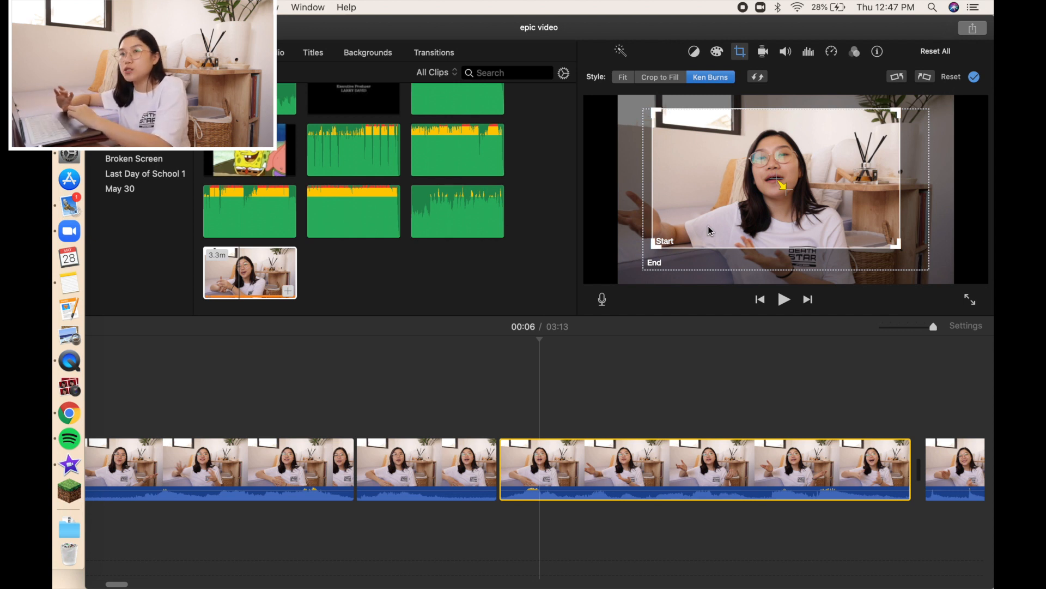
click(667, 270)
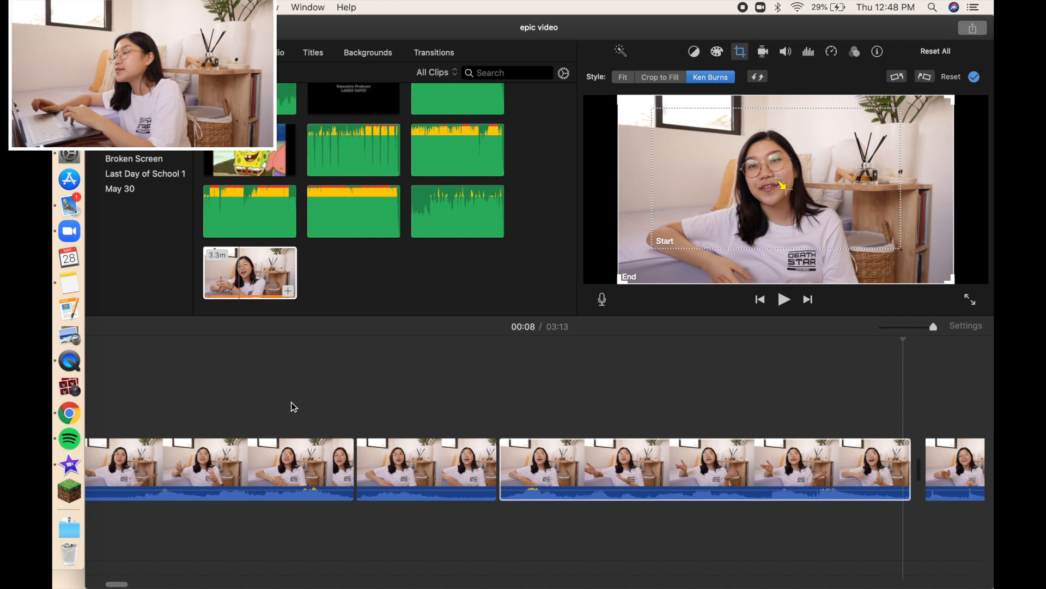
click(314, 401)
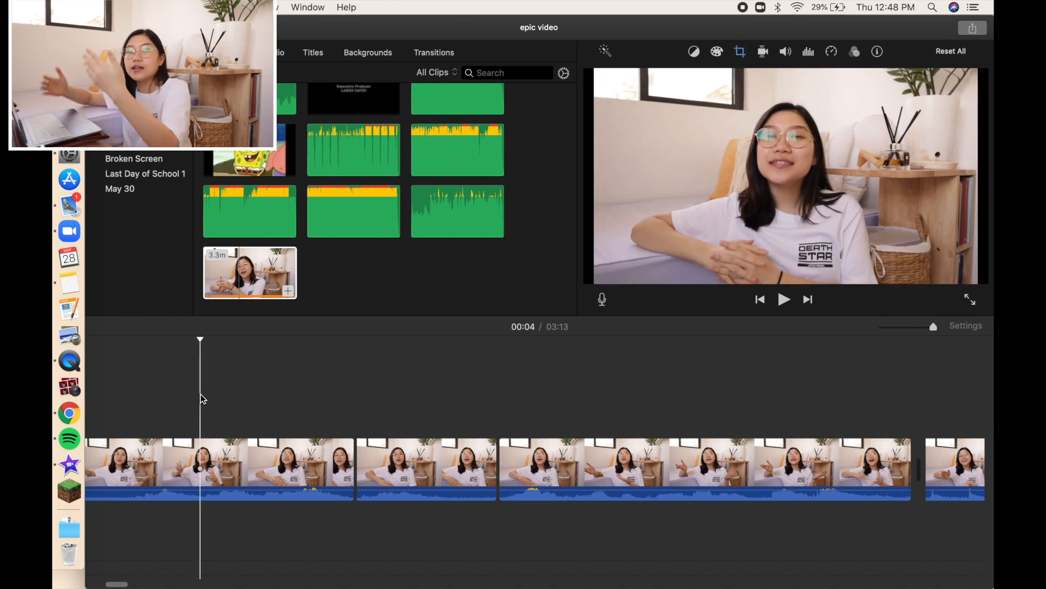
key(space)
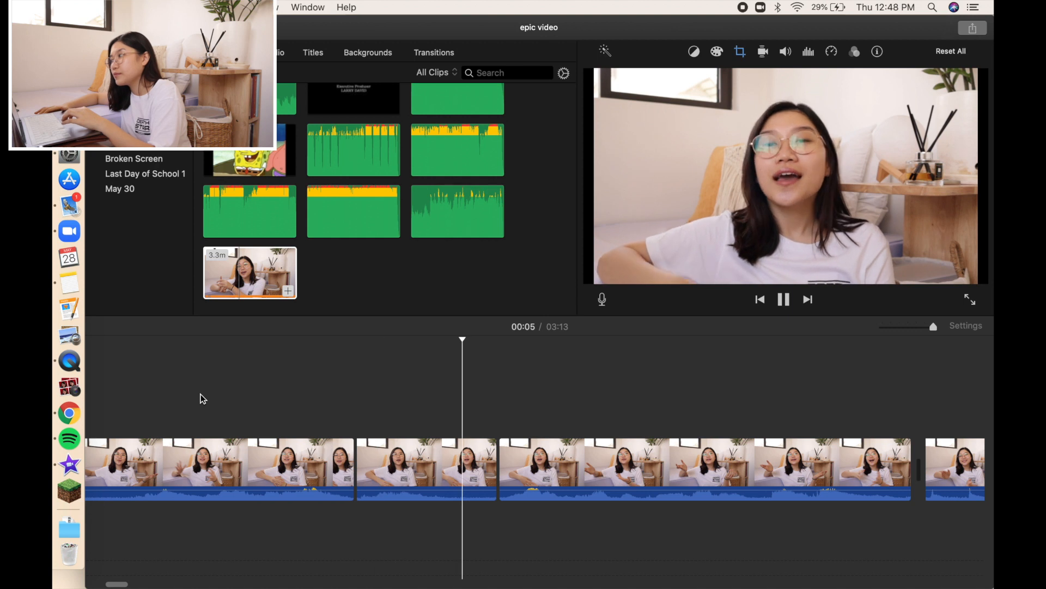
Split the short clapping clip at about 00:08 at each clap, making six short pieces of similar length.
scroll(588, 480, right, 3)
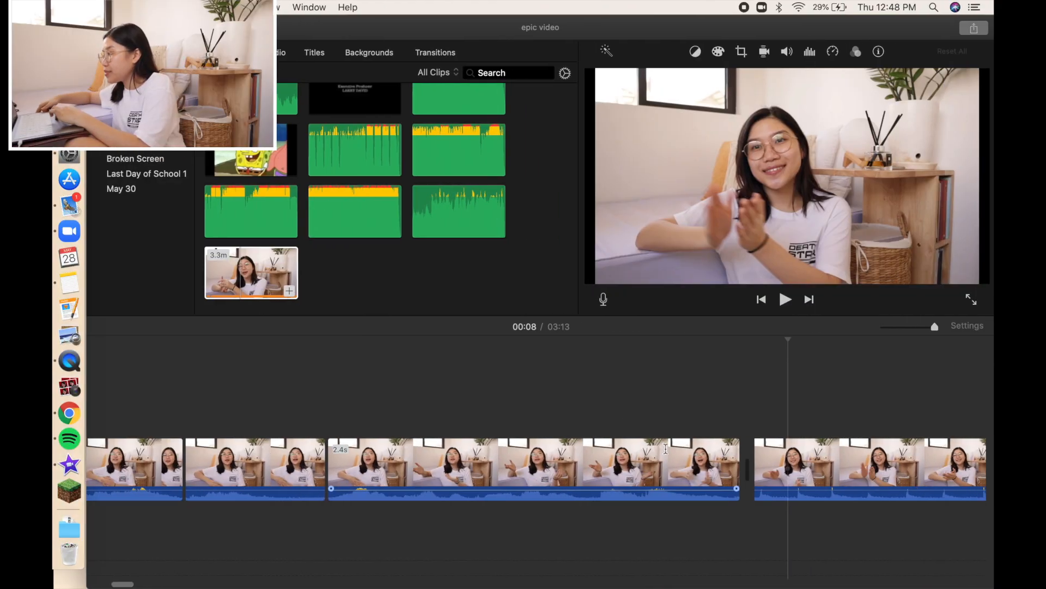
scroll(666, 448, right, 8)
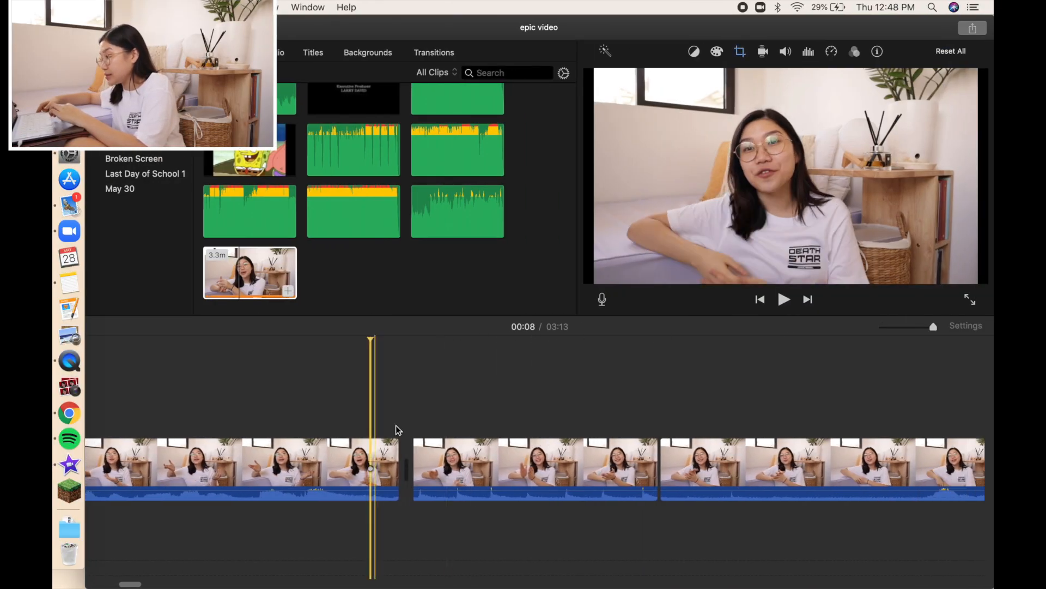
click(458, 469)
key(super+b)
click(497, 475)
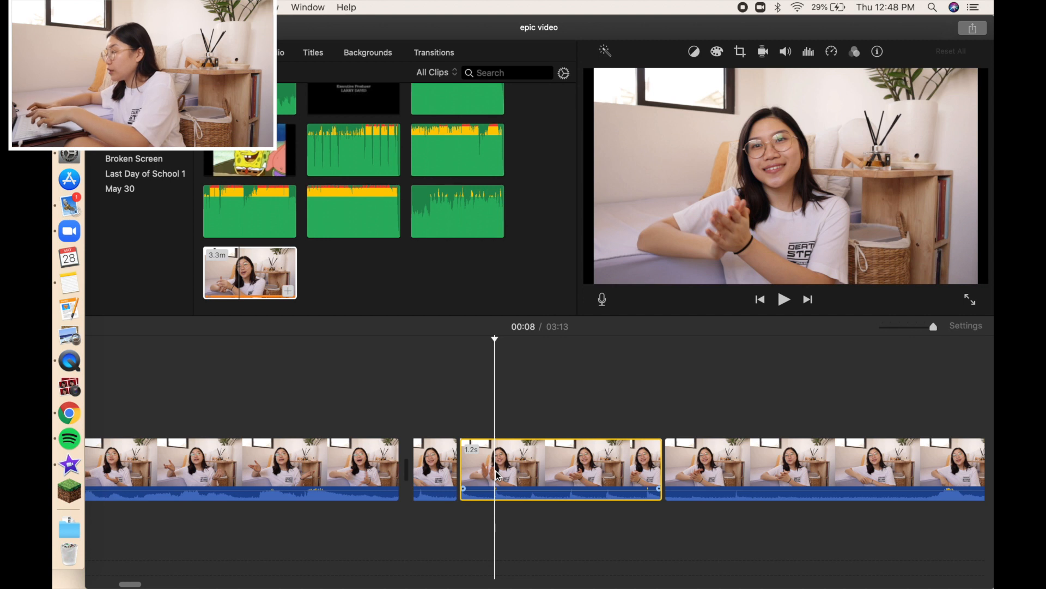
key(super+b)
click(544, 477)
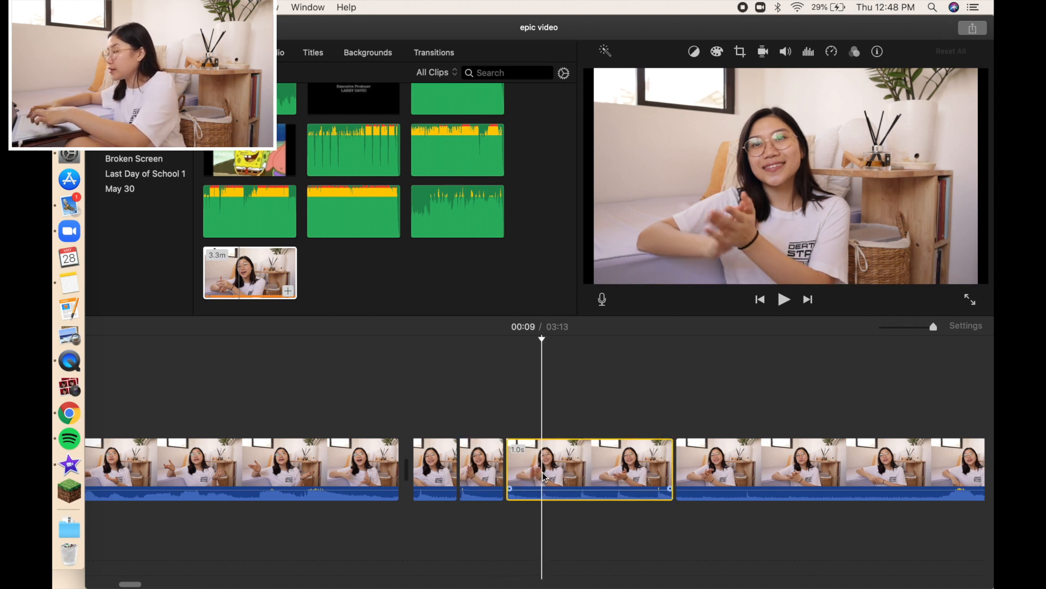
key(super+b)
click(592, 474)
key(super+b)
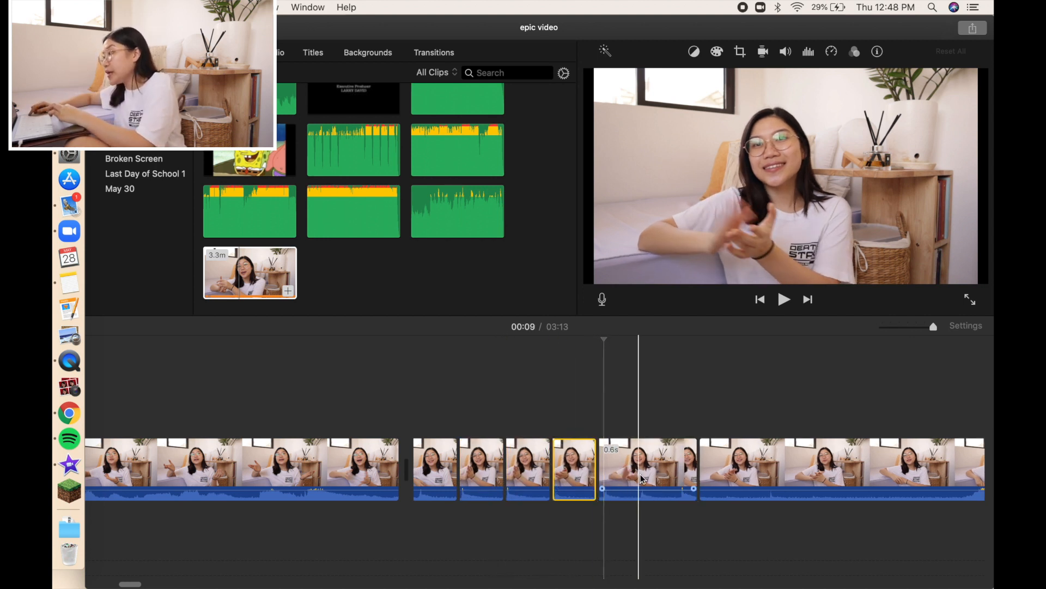
click(641, 479)
key(super+b)
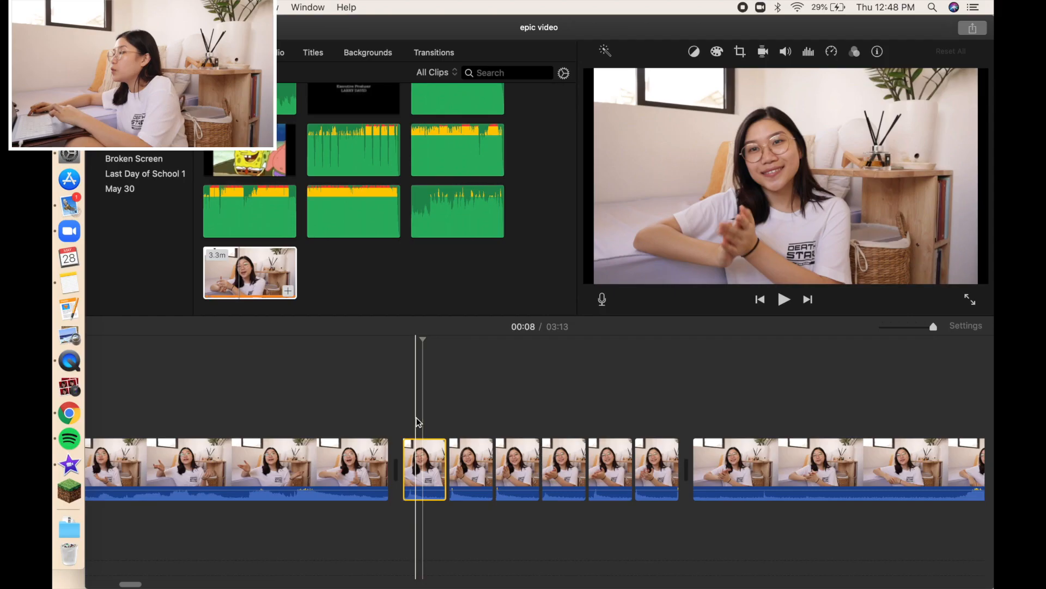
Crop the first clapping piece slightly tighter with the Crop to Fill style, keeping the speaker in frame.
click(739, 52)
click(659, 77)
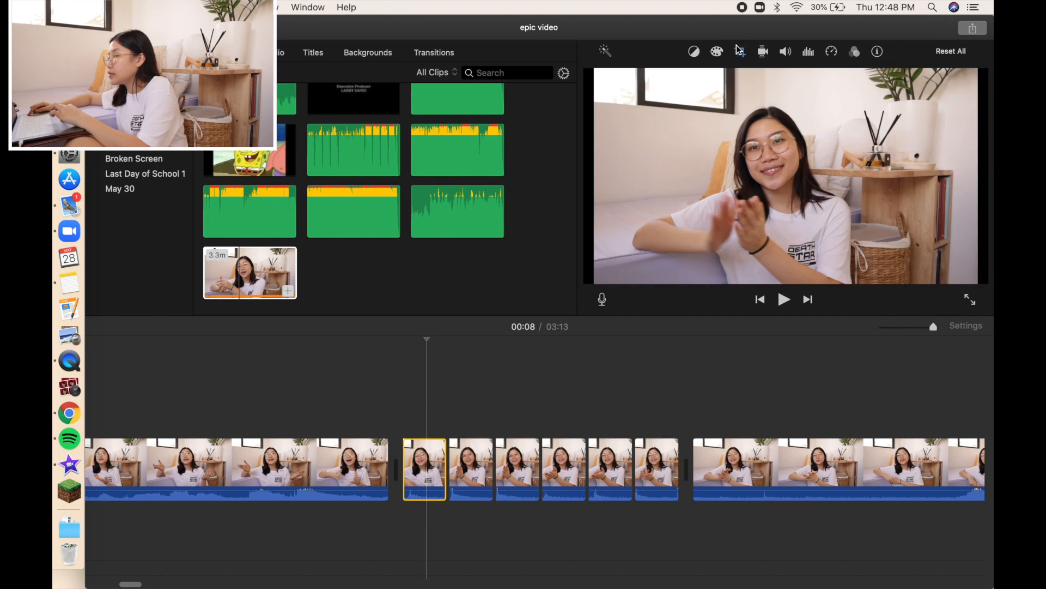
click(739, 51)
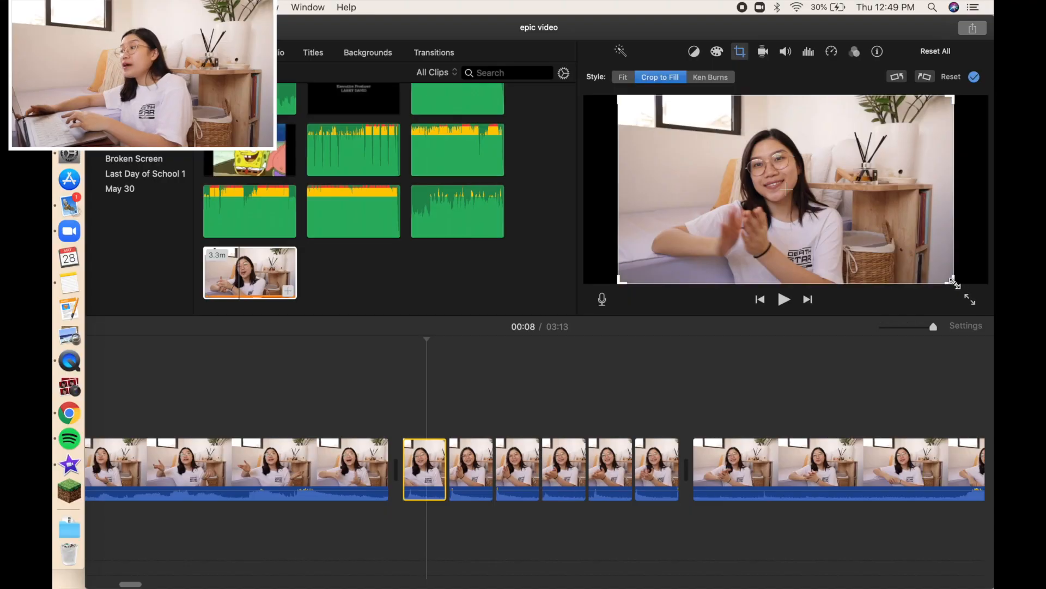
drag(954, 282, 935, 272)
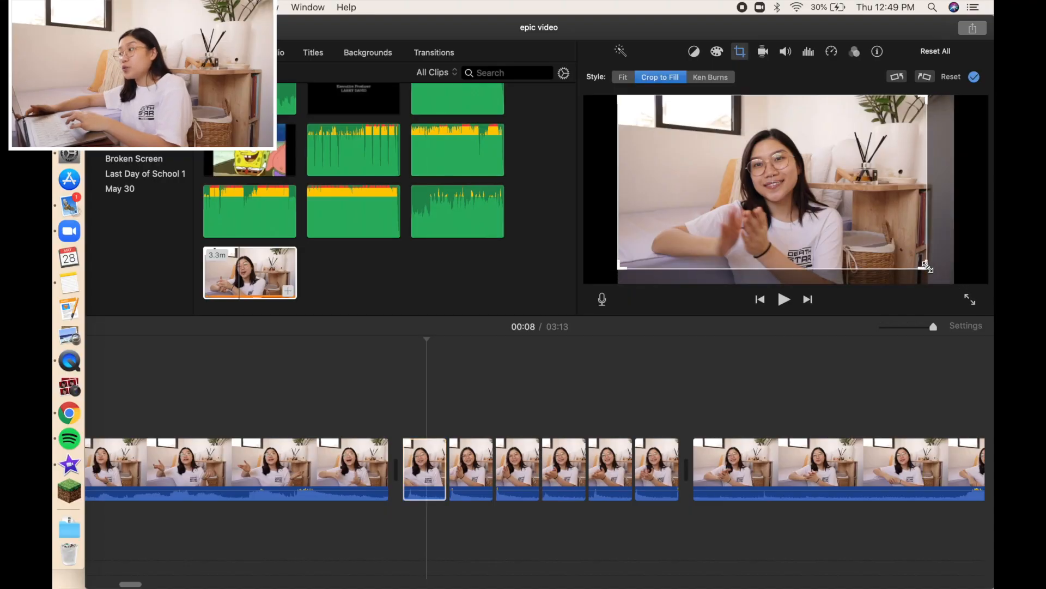
drag(824, 205, 825, 209)
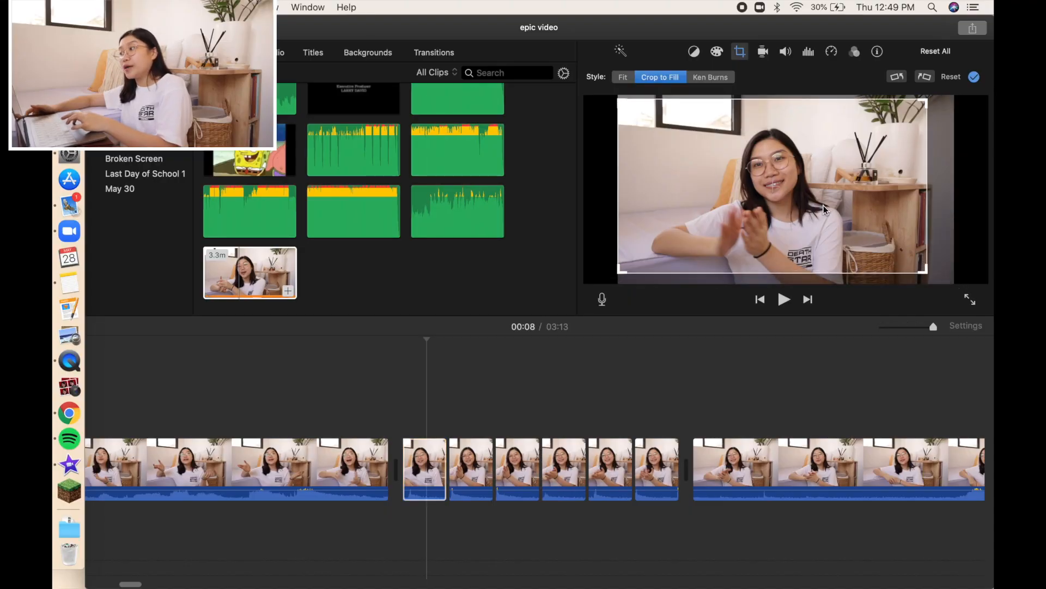
Crop the remaining clapping pieces progressively tighter with Crop to Fill, ending on a face close-up in the last piece, and preview the sequence.
click(465, 462)
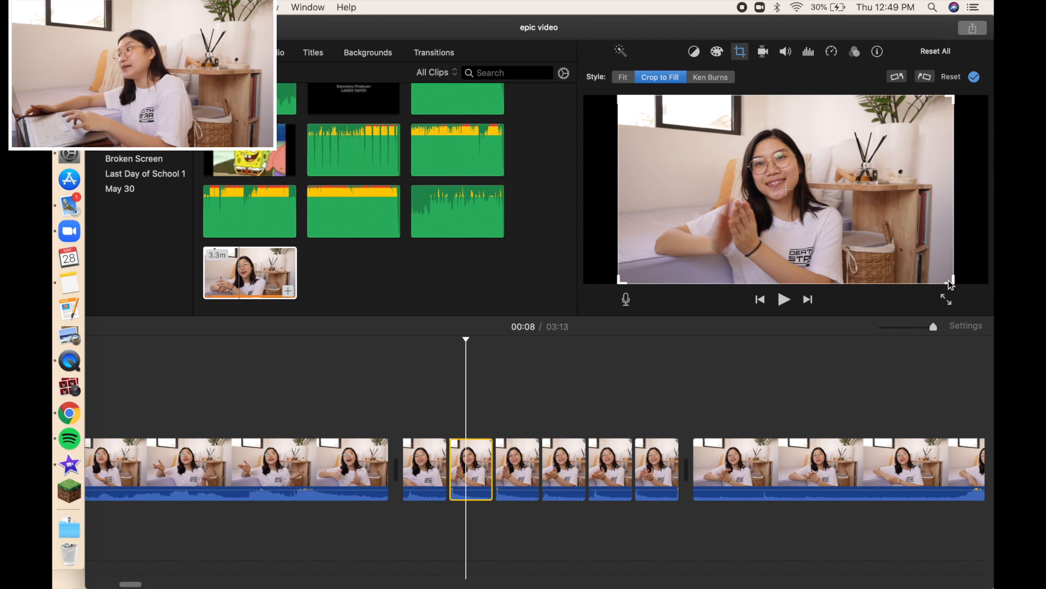
drag(951, 282, 892, 249)
drag(816, 222, 830, 239)
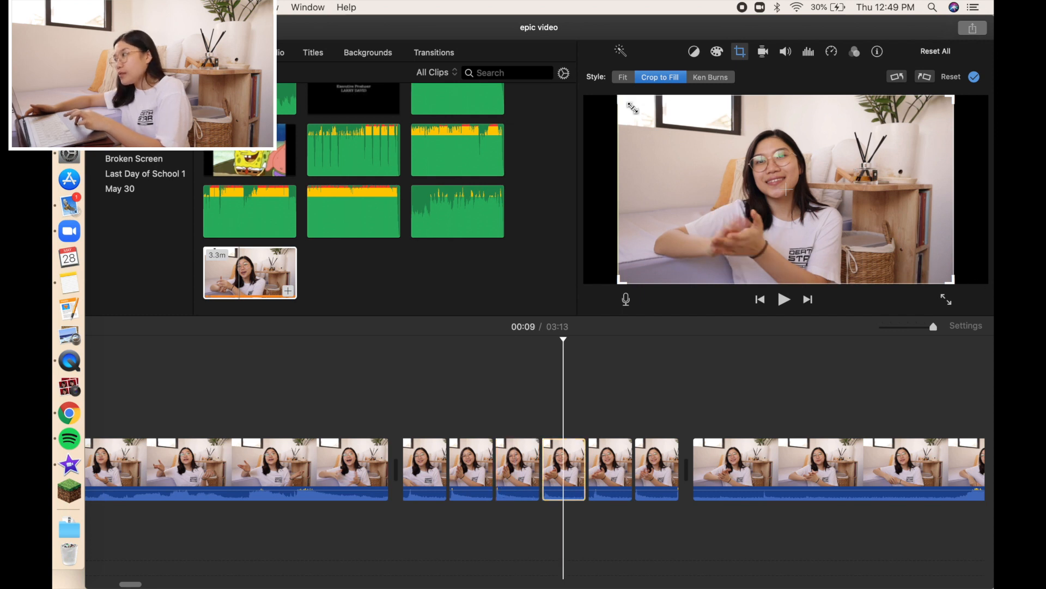
drag(619, 97, 785, 170)
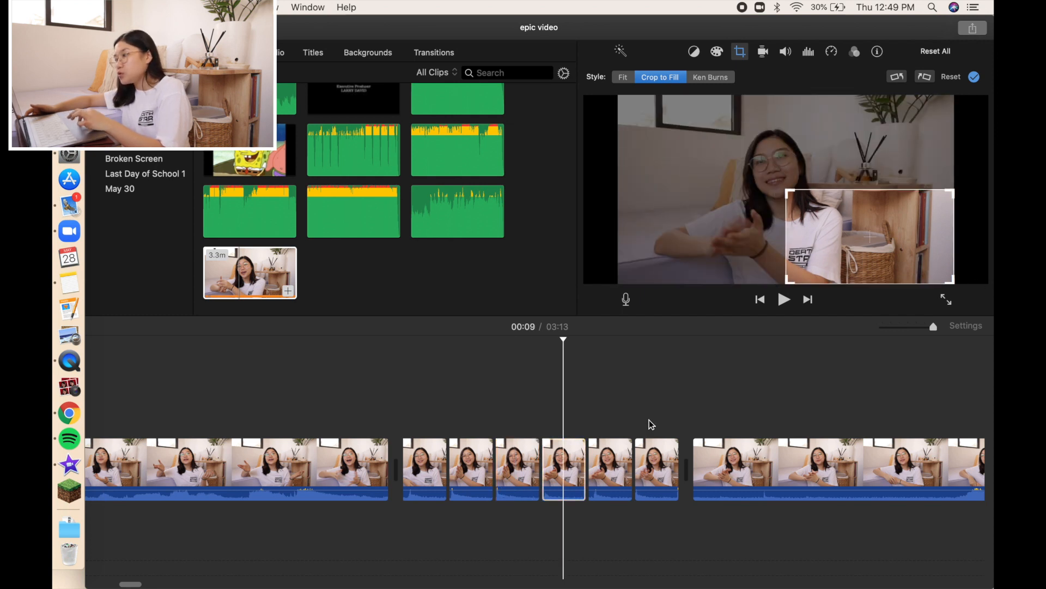
click(605, 463)
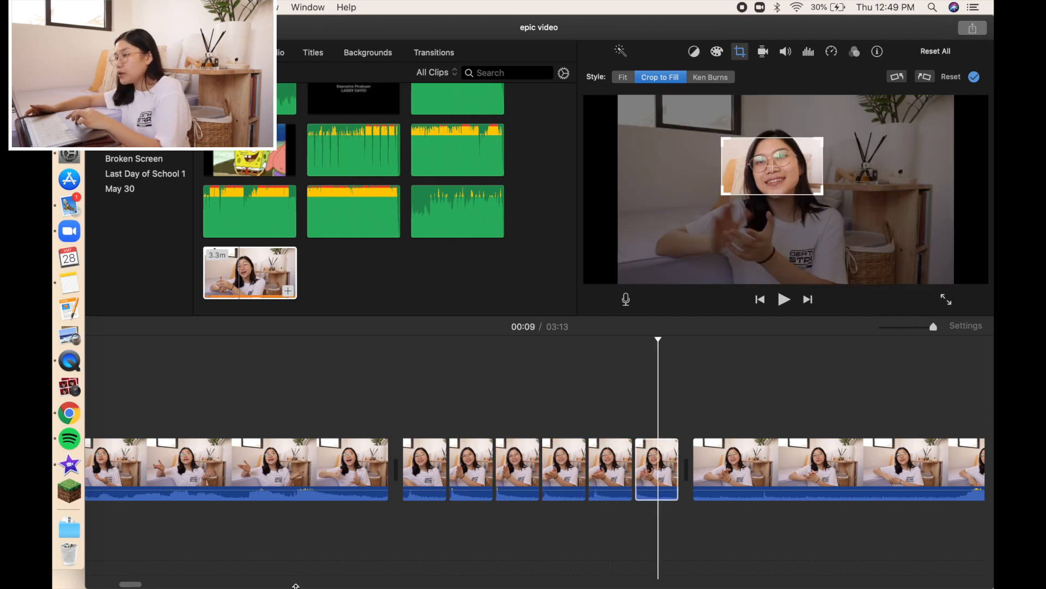
click(321, 402)
key(space)
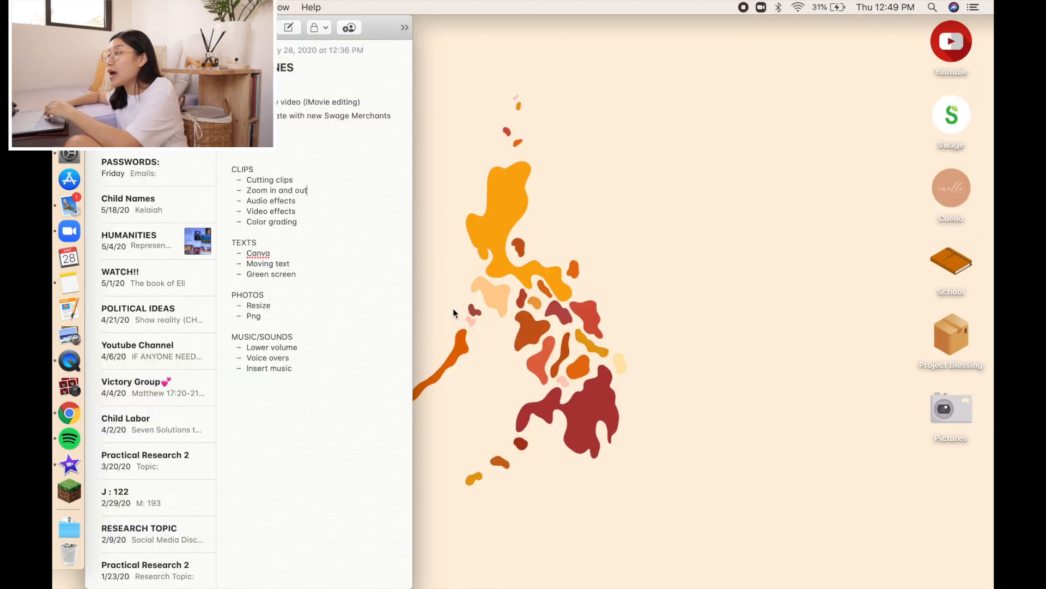
Switch back to iMovie and apply the Shortwave Radio audio effect to the project's first clip.
key(ctrl+Right)
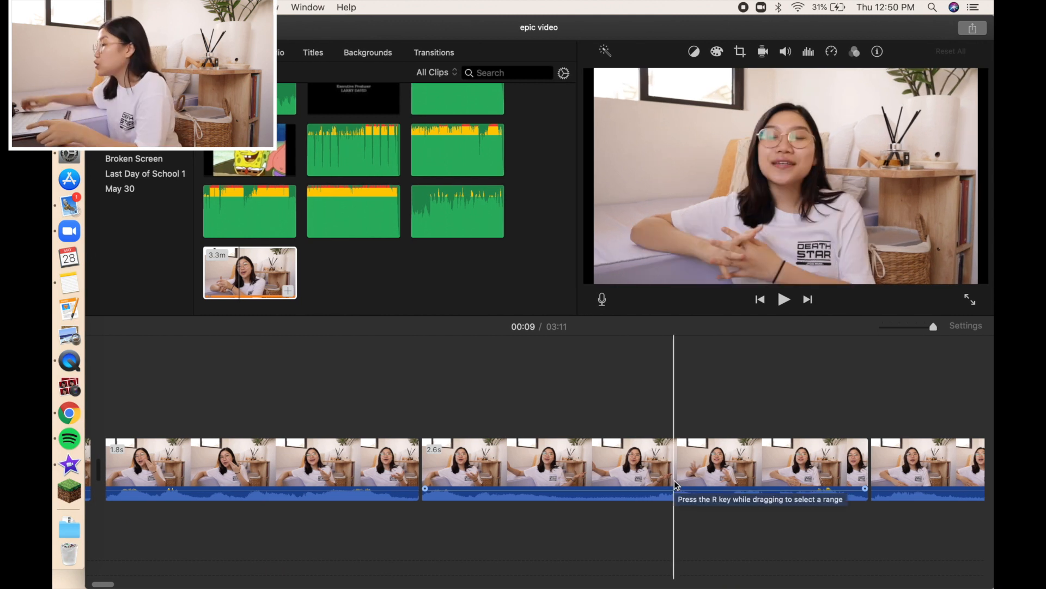
scroll(674, 486, left, 5)
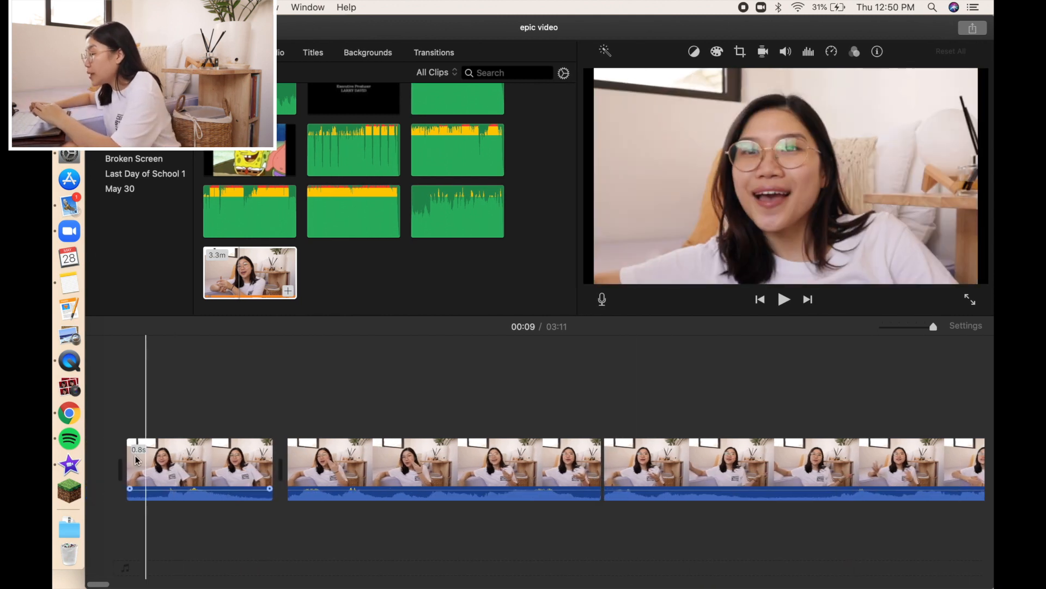
key(space)
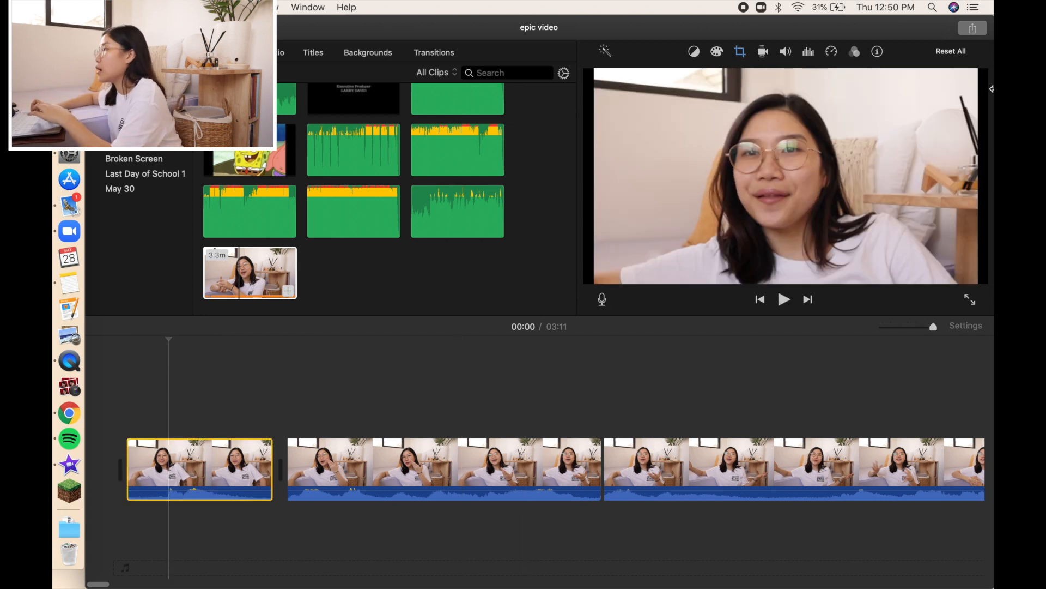
click(854, 53)
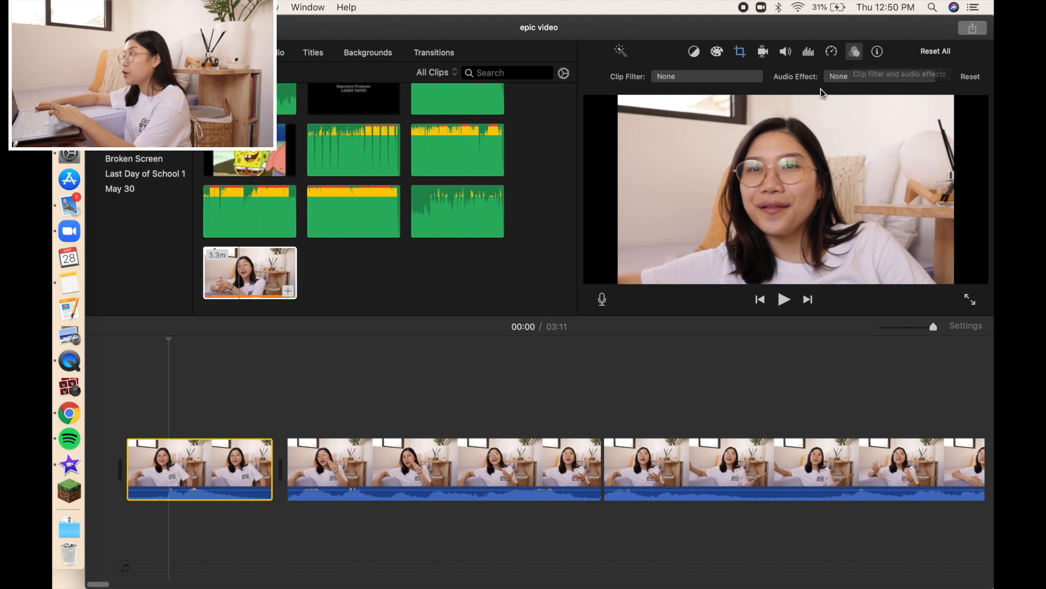
click(842, 82)
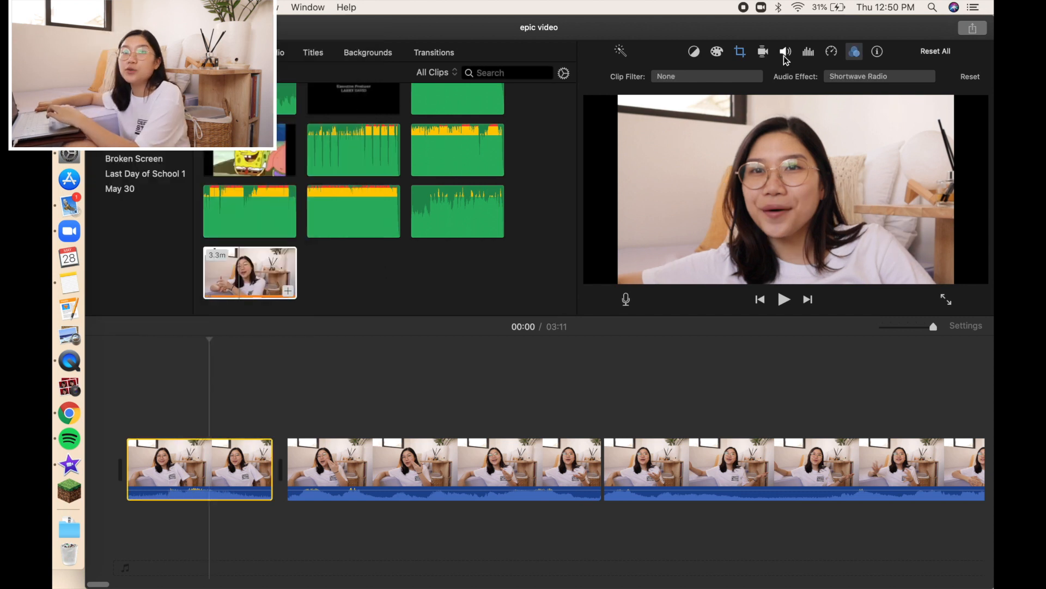
Adjust the first clip's volume and play it from the project's beginning to hear the result.
click(785, 53)
click(854, 52)
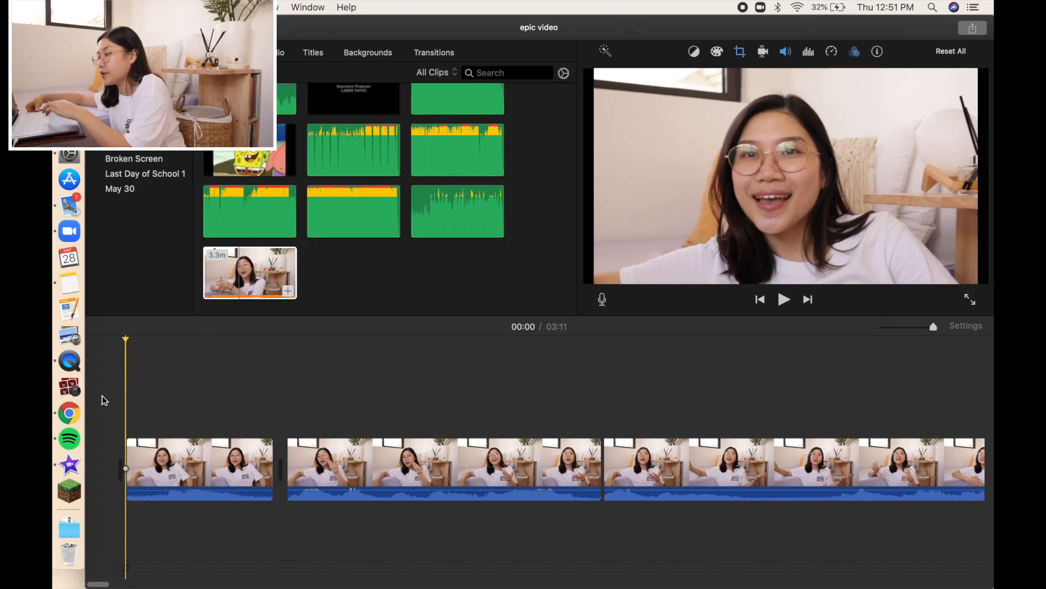
key(space)
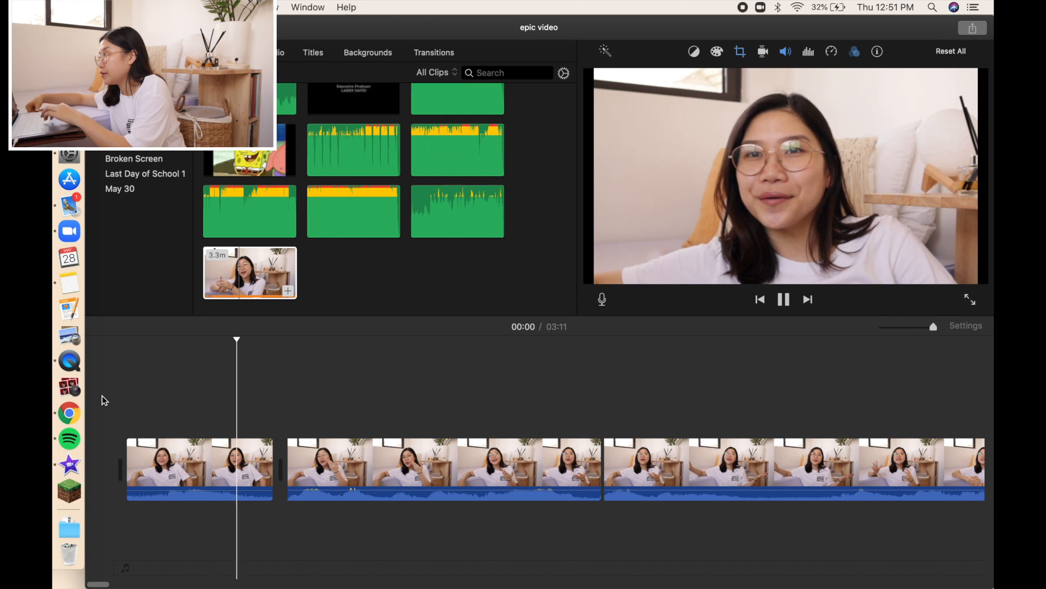
scroll(388, 455, right, 2)
scroll(388, 455, left, 2)
key(space)
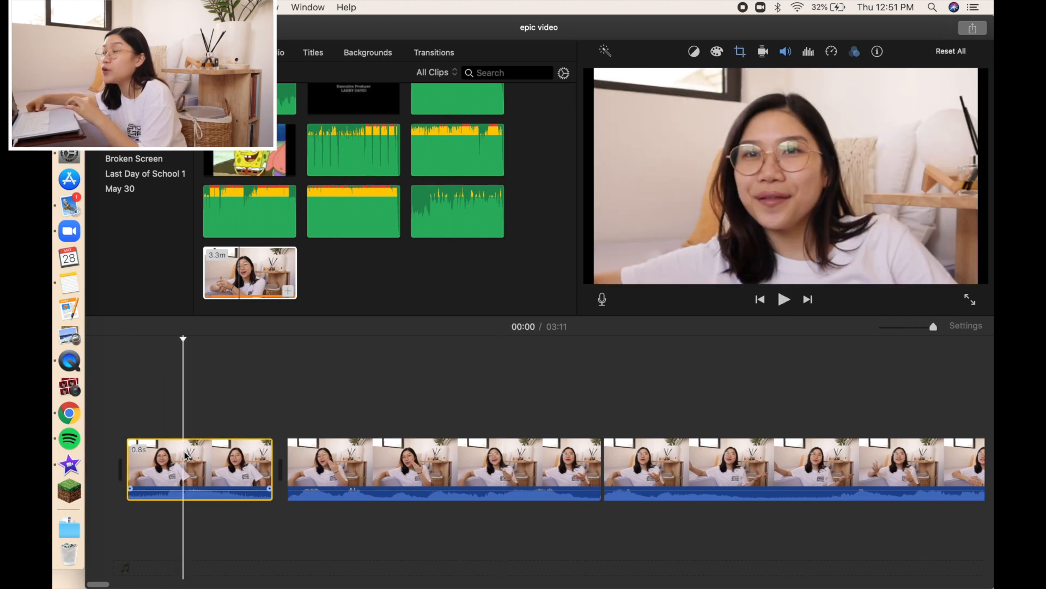
Browse the available clip filters for the first clip and close the selection without applying one.
click(855, 52)
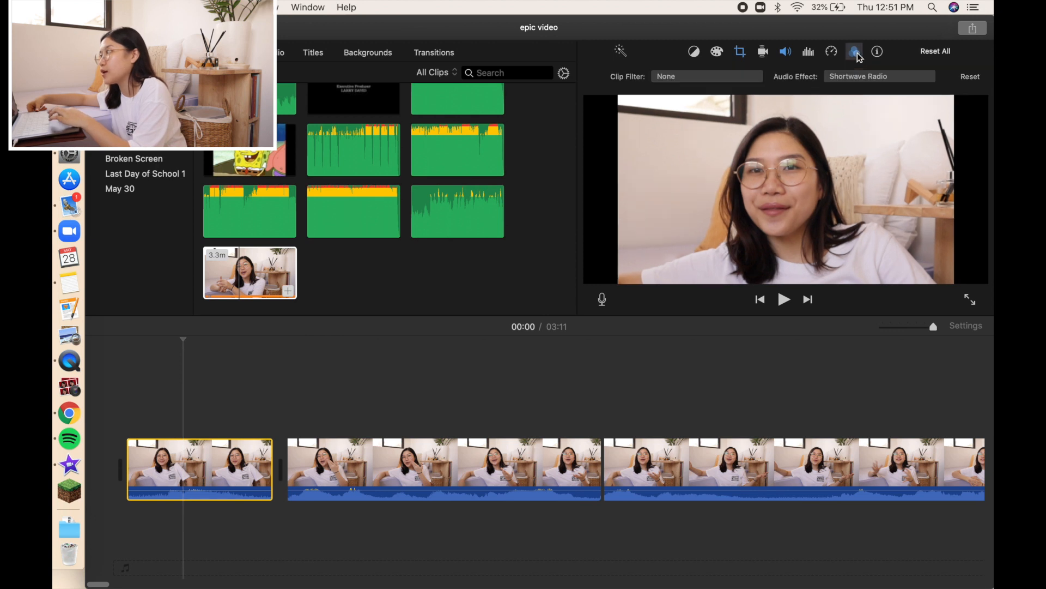
click(707, 77)
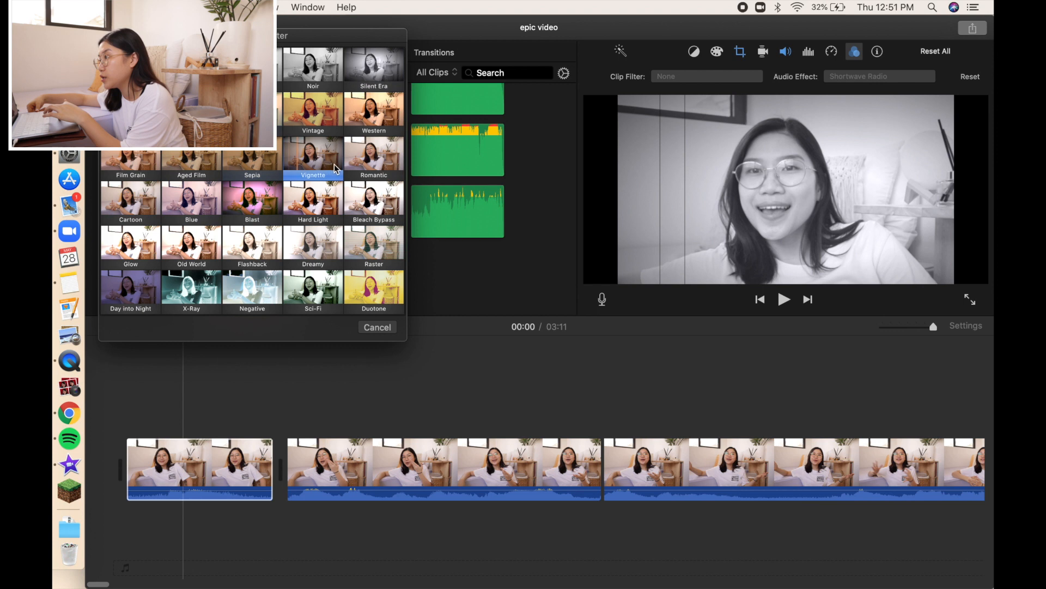
click(381, 328)
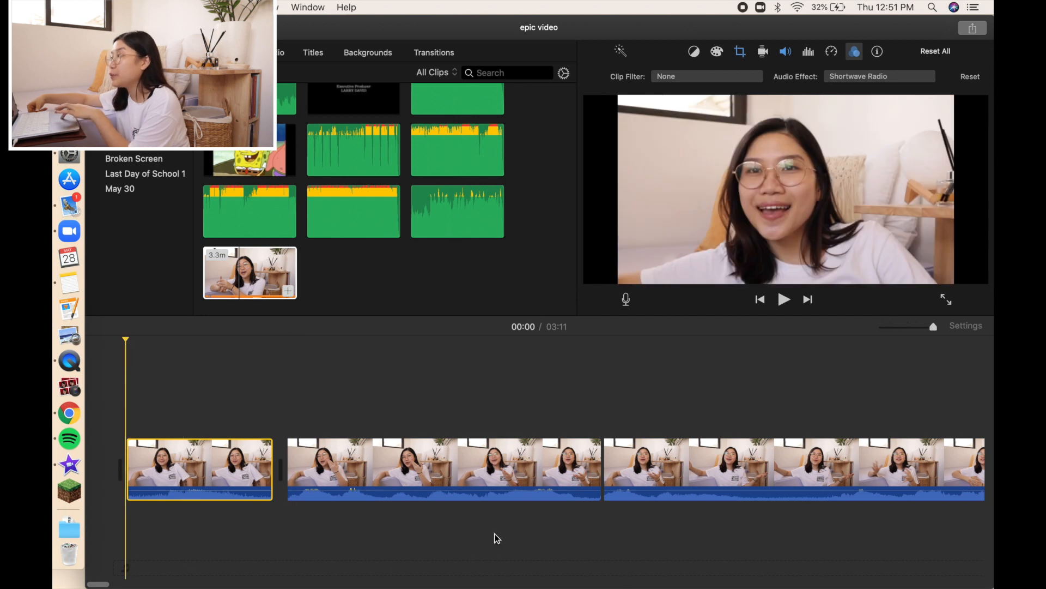
Adjust the color correction of the white drawer clip at the end of the timeline and preview the drawer footage.
key(ctrl+Left)
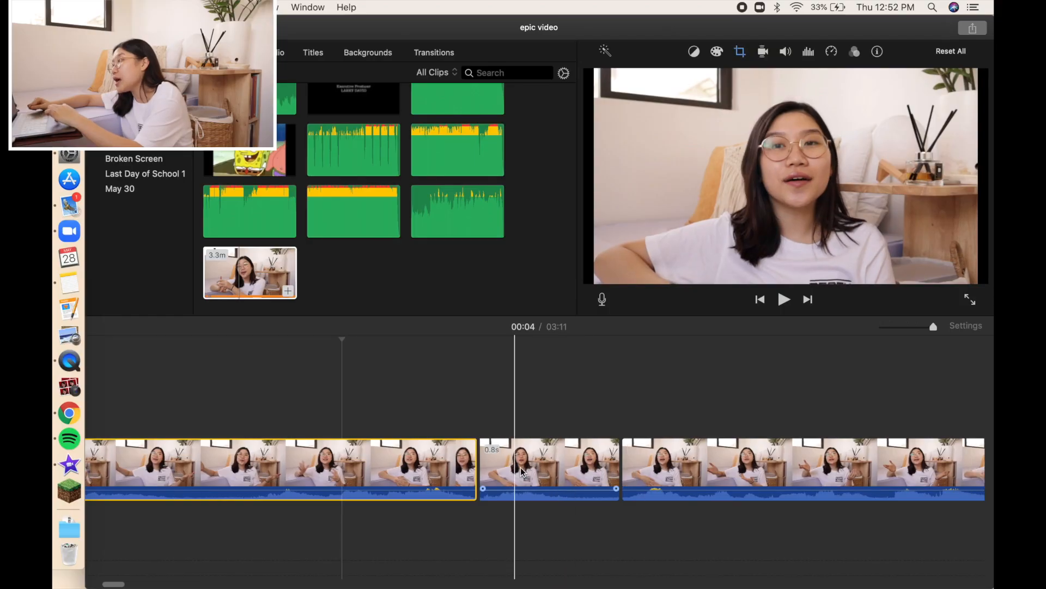
scroll(589, 468, right, 3)
scroll(587, 477, right, 10)
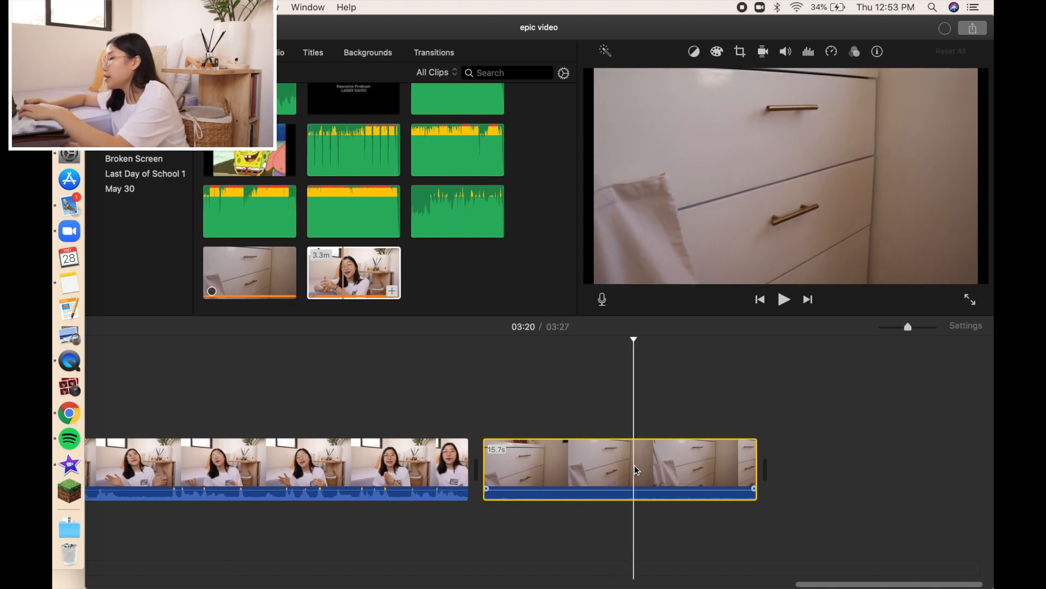
click(719, 55)
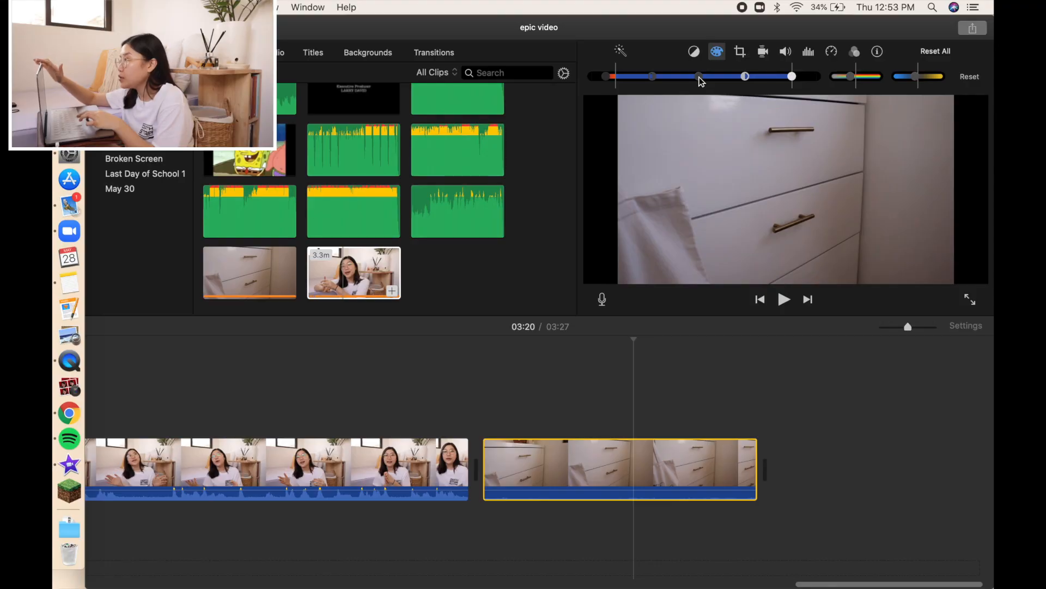
drag(682, 78, 692, 80)
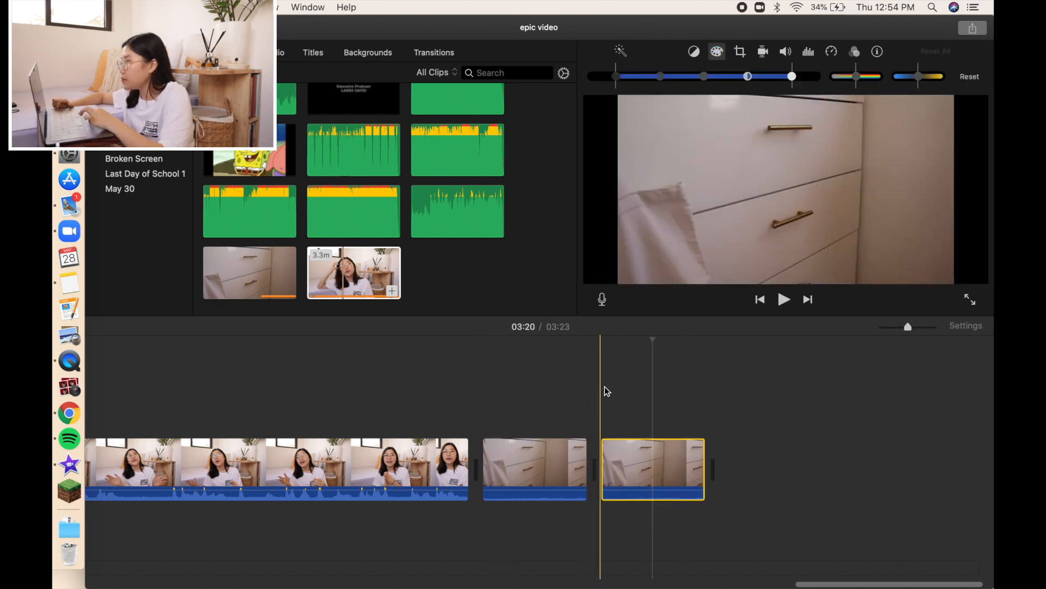
key(space)
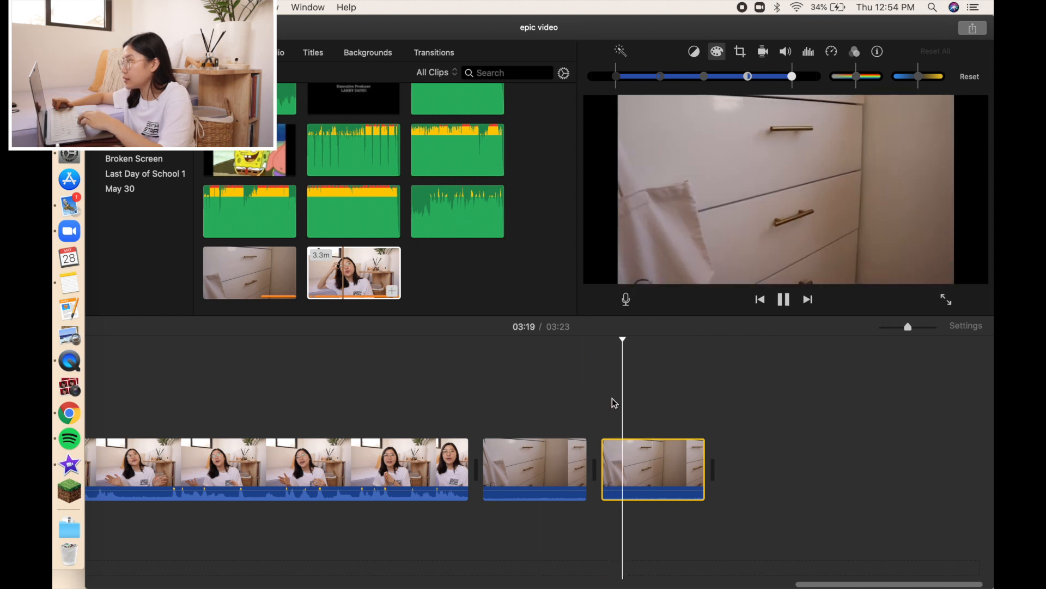
key(space)
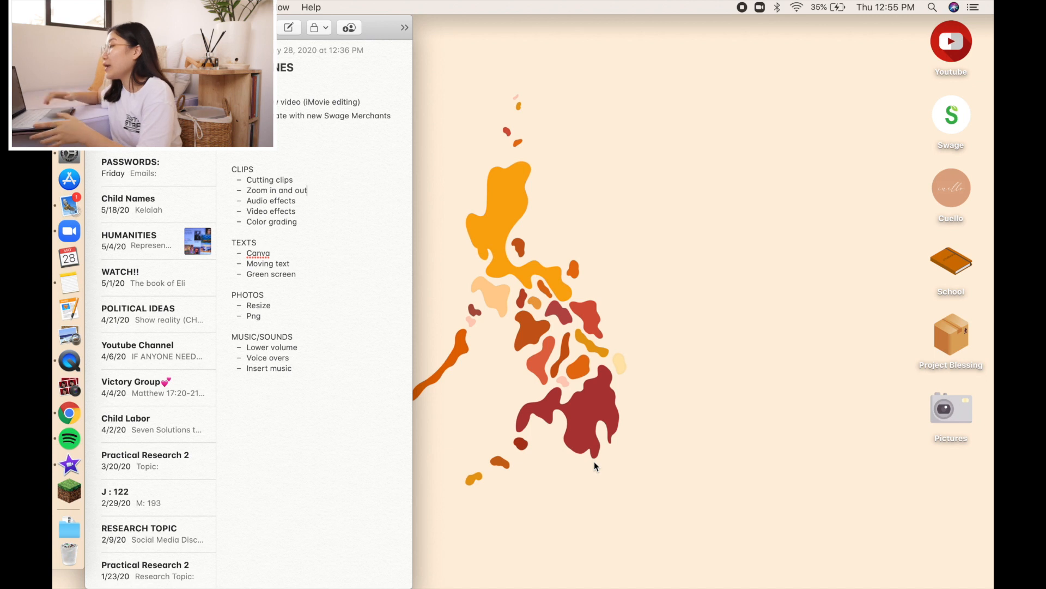
Switch to Canva and look through the pages of the 1920 × 1080 px design, from the orange title pages to the green-screen ones.
key(ctrl+Right)
scroll(595, 465, left, 15)
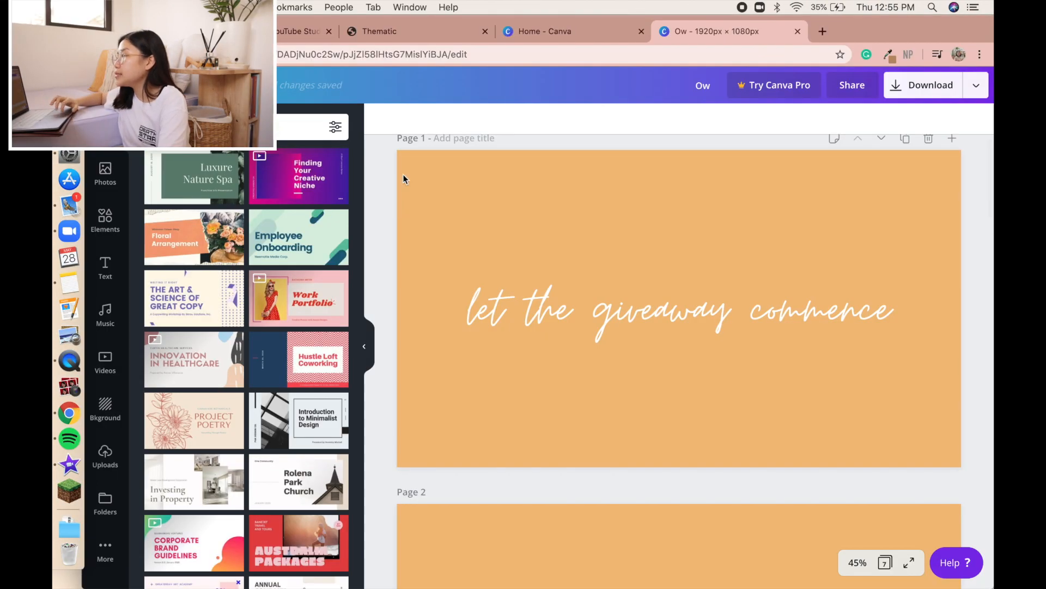
scroll(416, 229, up, 1)
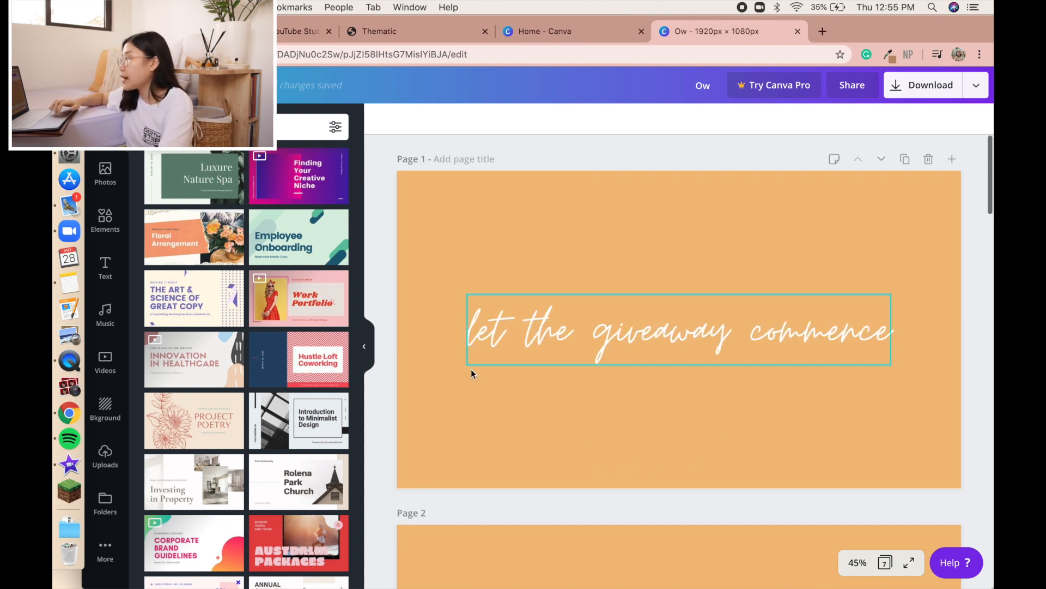
key(ctrl+Right)
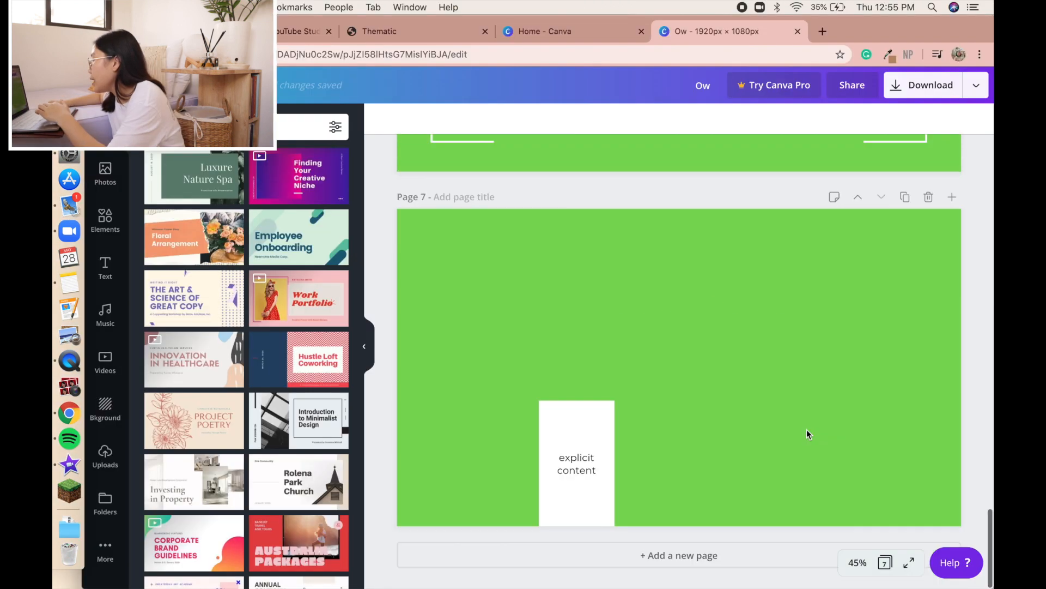
scroll(807, 430, up, 15)
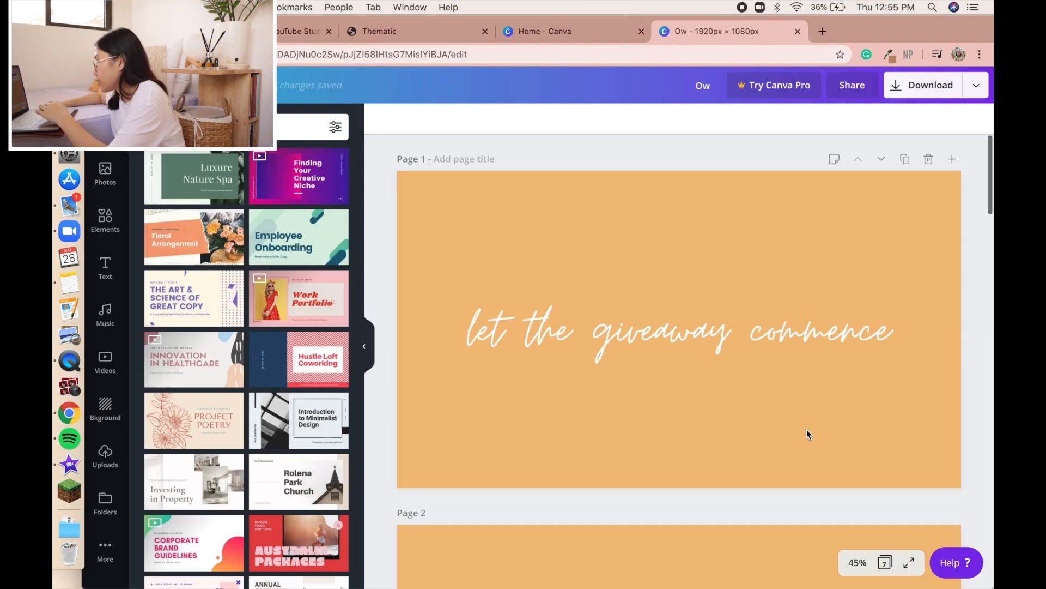
scroll(806, 430, down, 15)
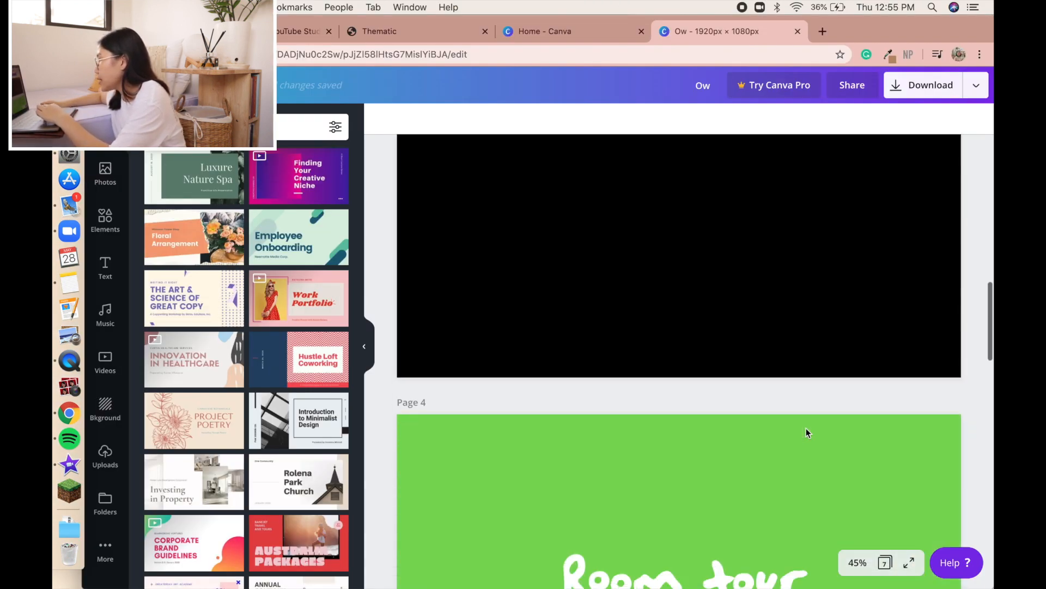
scroll(806, 427, down, 4)
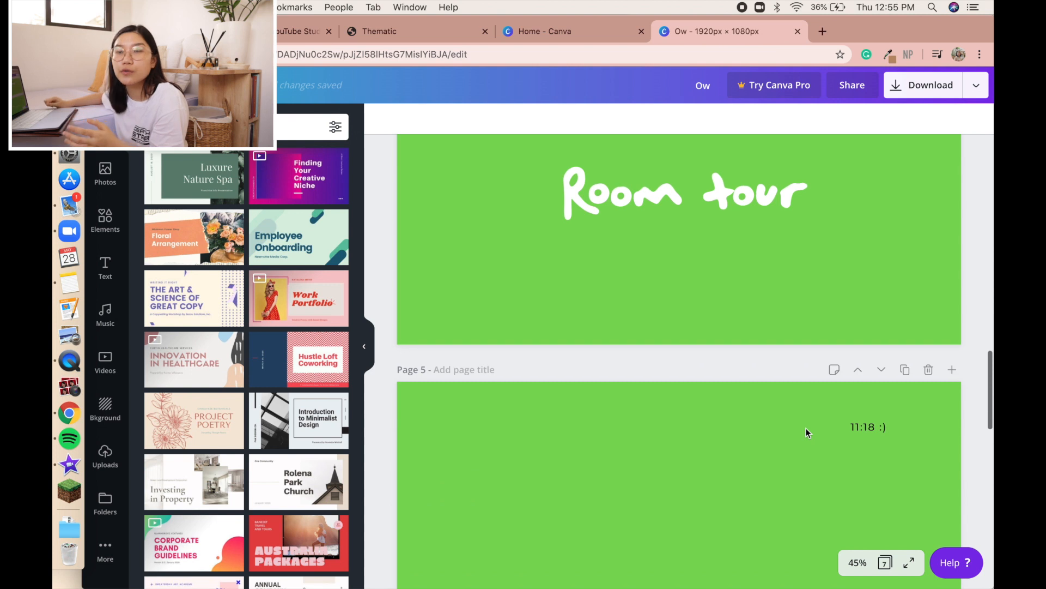
scroll(806, 427, down, 14)
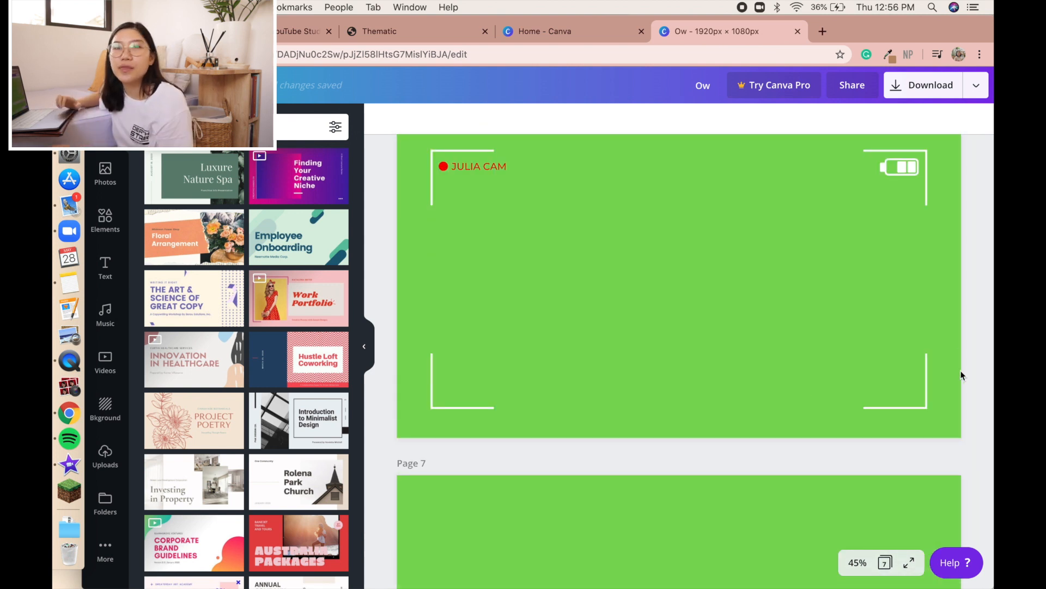
scroll(961, 373, down, 6)
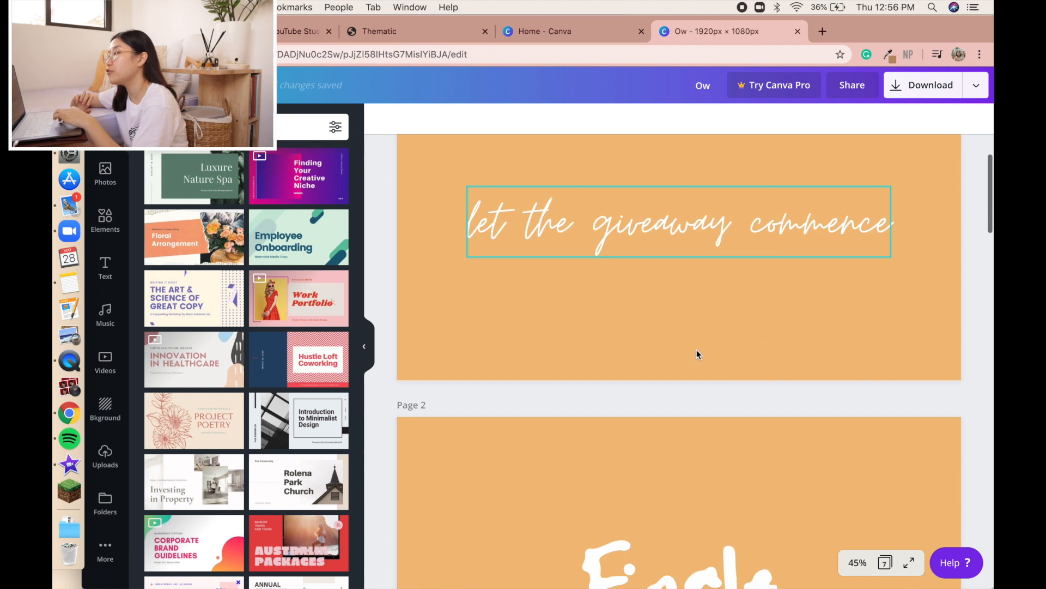
scroll(697, 353, down, 3)
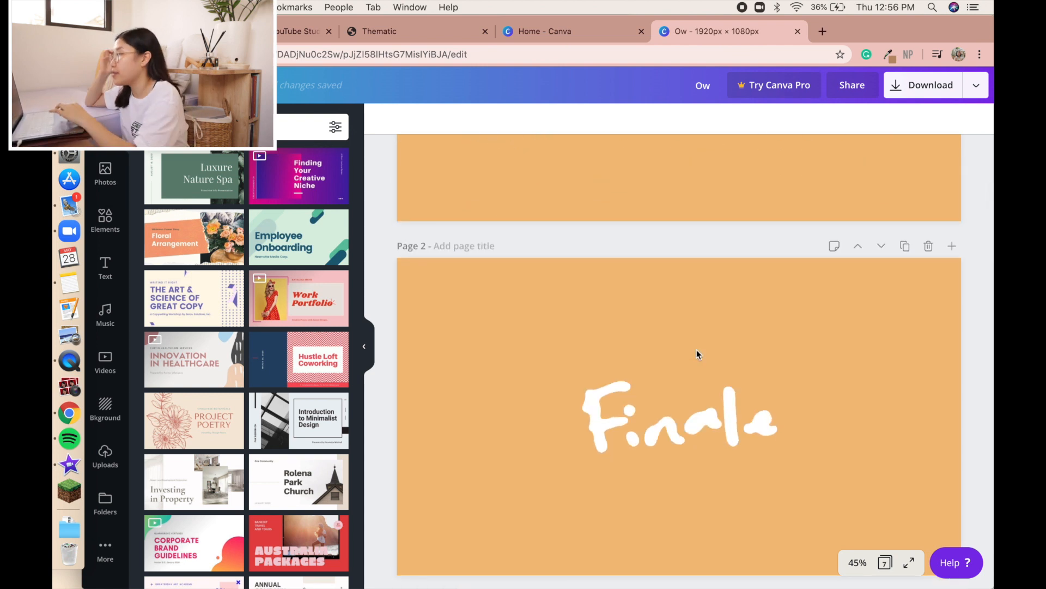
scroll(956, 276, down, 1)
Select all the separately placed letters of the Finale title on page 2 to inspect them, and clear the selection.
click(492, 320)
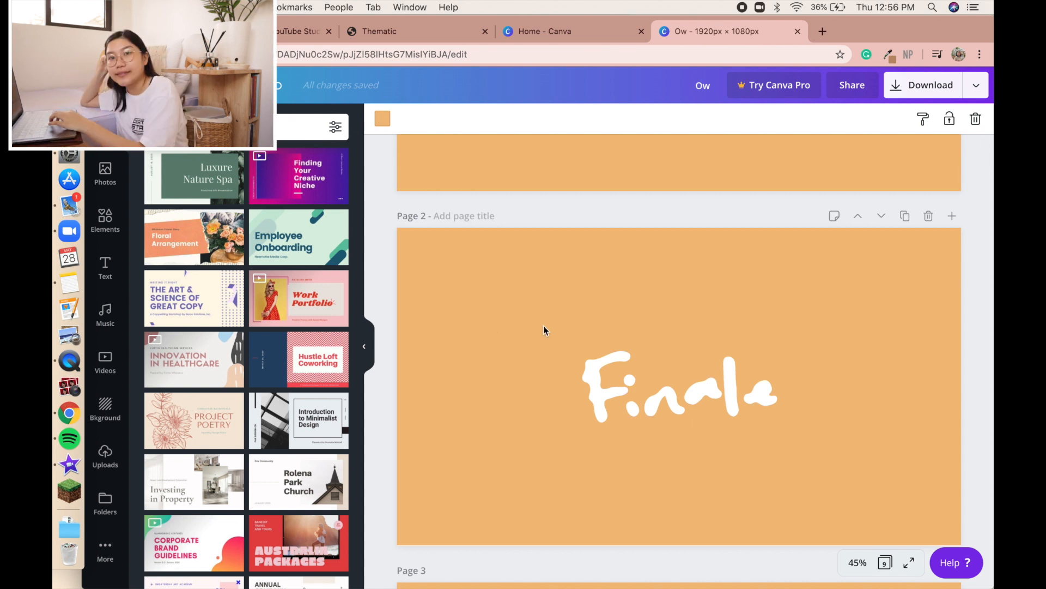
scroll(585, 365, down, 4)
scroll(446, 160, up, 3)
drag(512, 262, 840, 420)
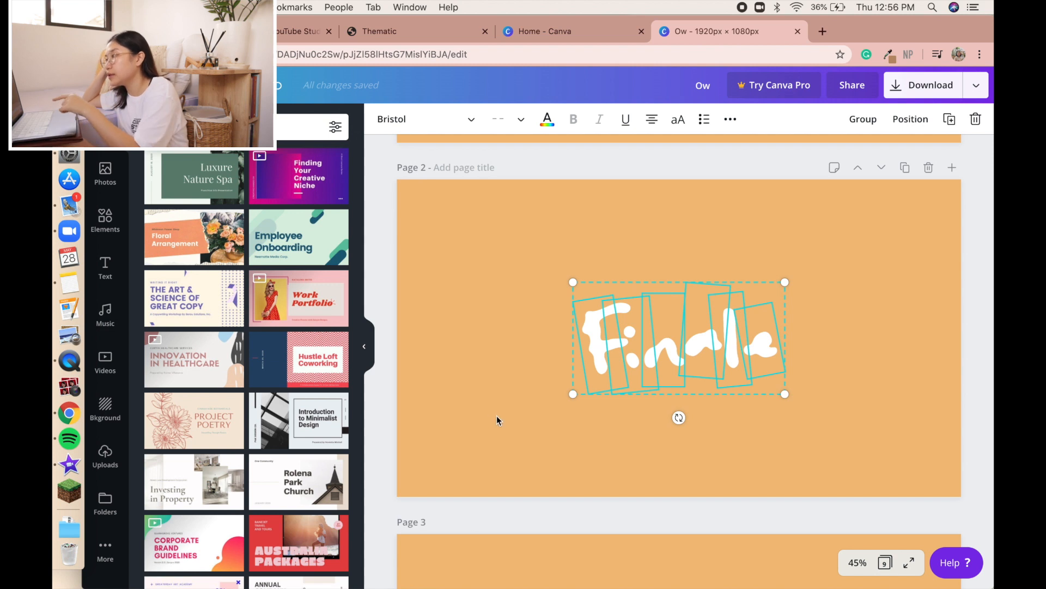
click(496, 415)
Rotate the last letter of the Finale title on page 3 slightly, and select a letter of the title on page 4.
scroll(495, 415, down, 5)
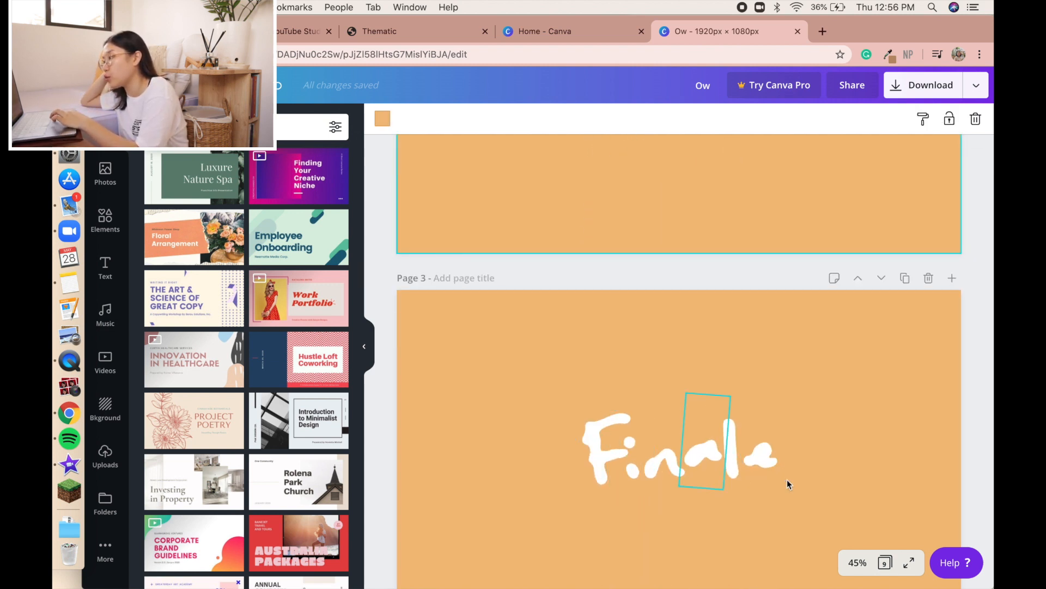
scroll(771, 485, down, 2)
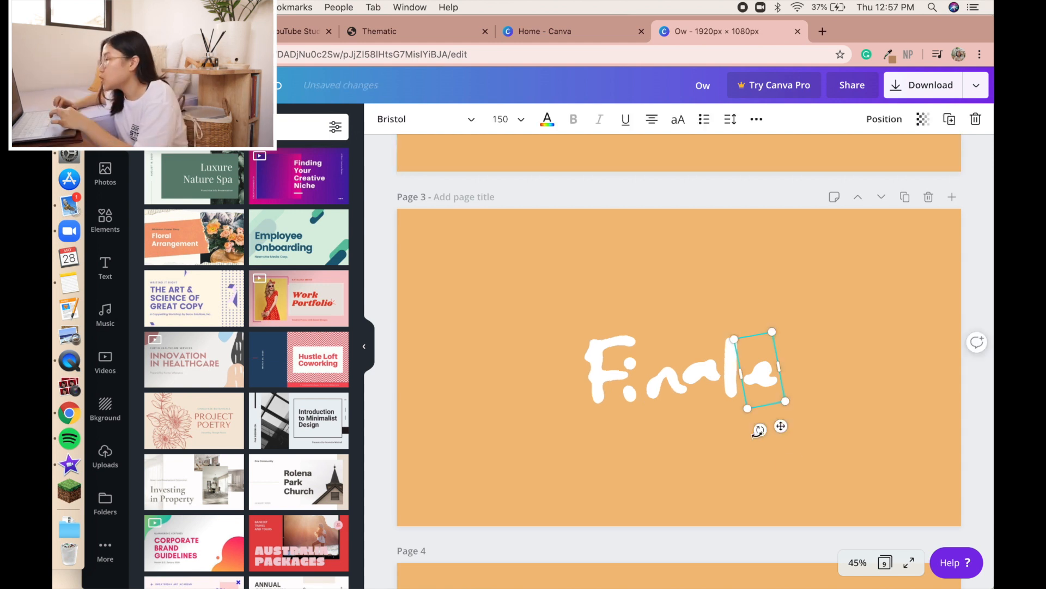
drag(759, 429, 751, 434)
click(860, 434)
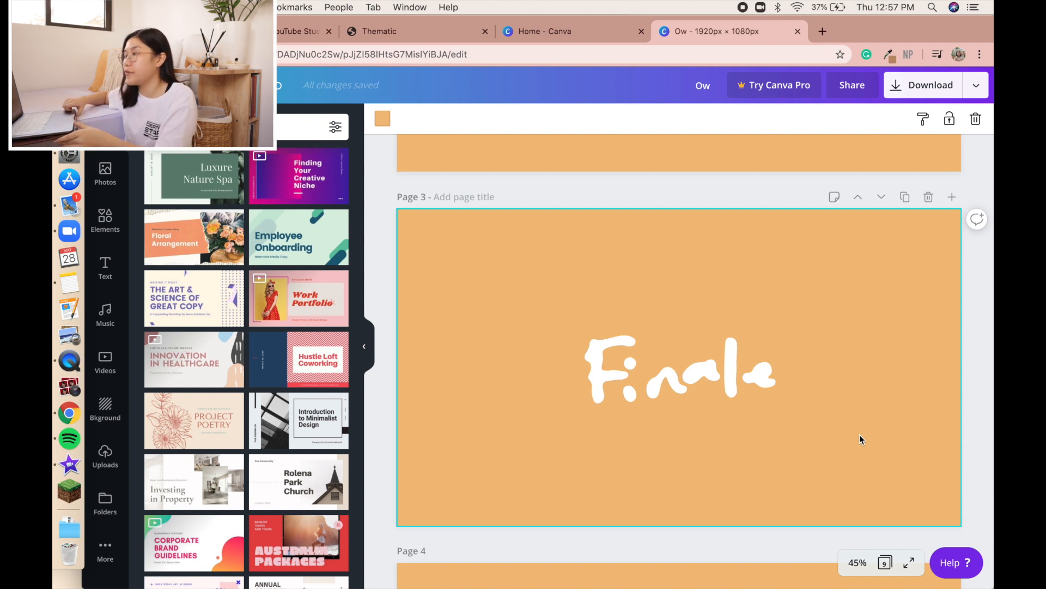
scroll(872, 436, down, 5)
click(602, 472)
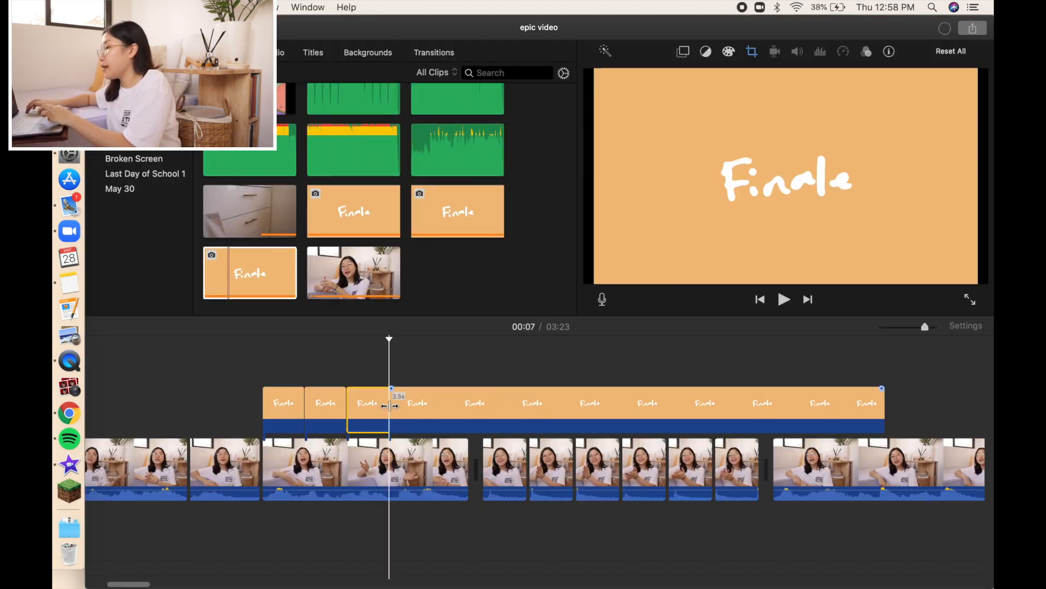
In iMovie, delete the leftover 3.5-second Finale overlay and trim the three remaining Finale overlays to about 0.2 seconds each.
click(434, 408)
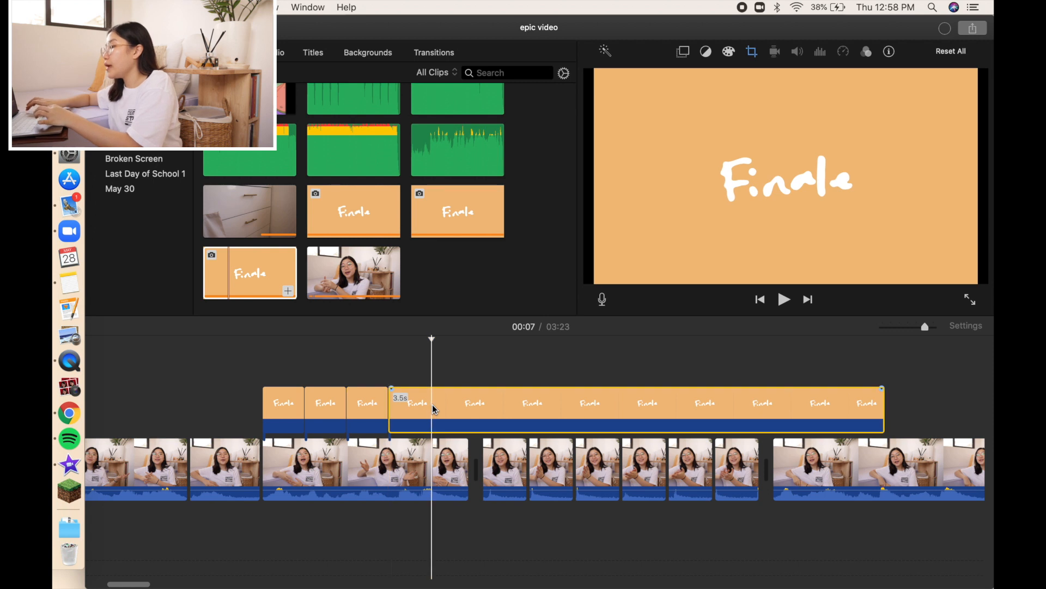
key(Delete)
key(super+=)
scroll(433, 407, left, 8)
scroll(433, 408, right, 2)
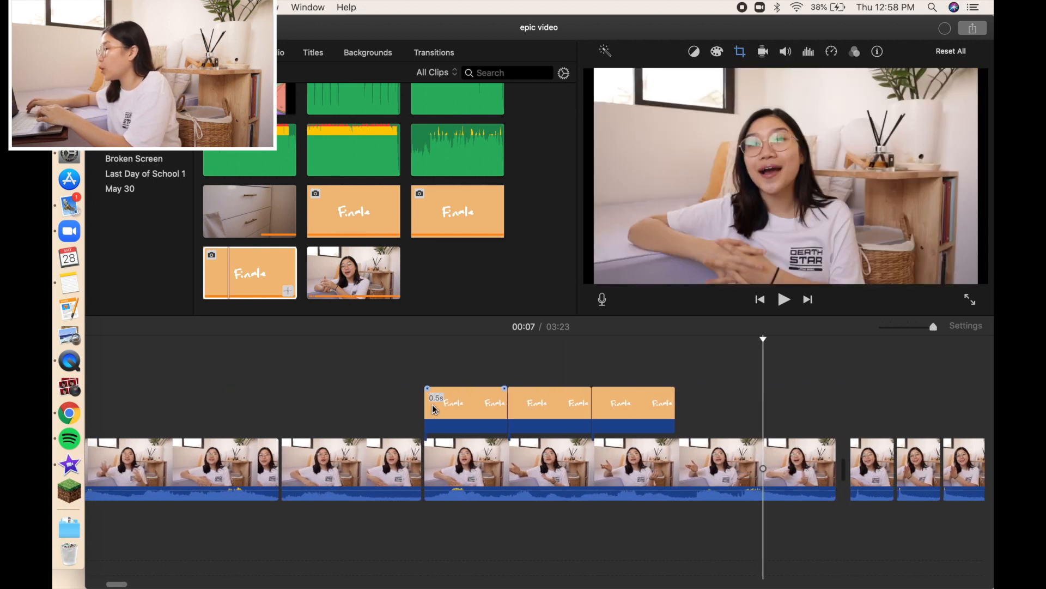
click(431, 406)
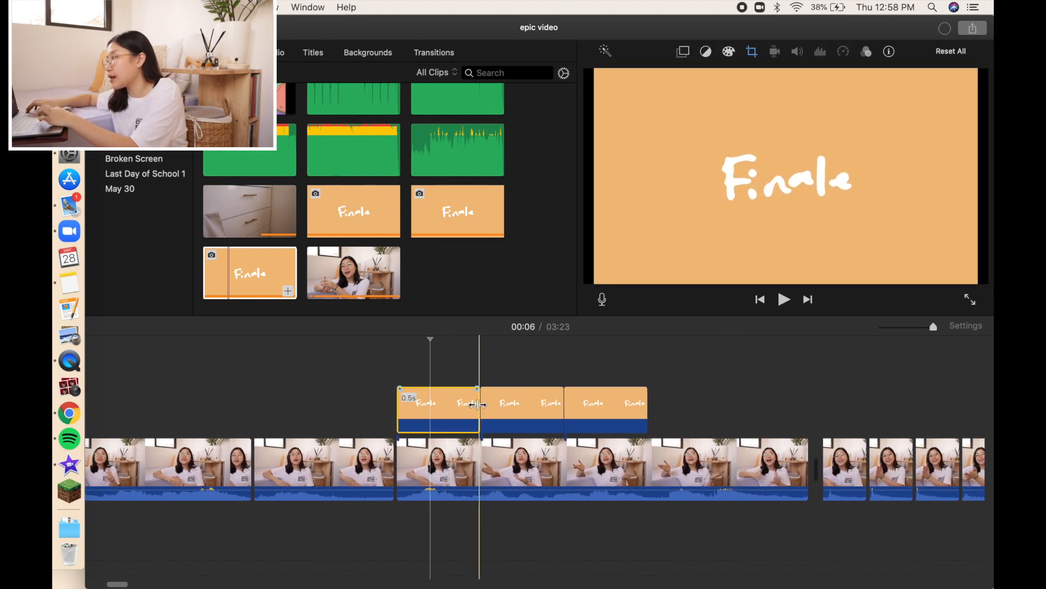
drag(478, 404, 433, 403)
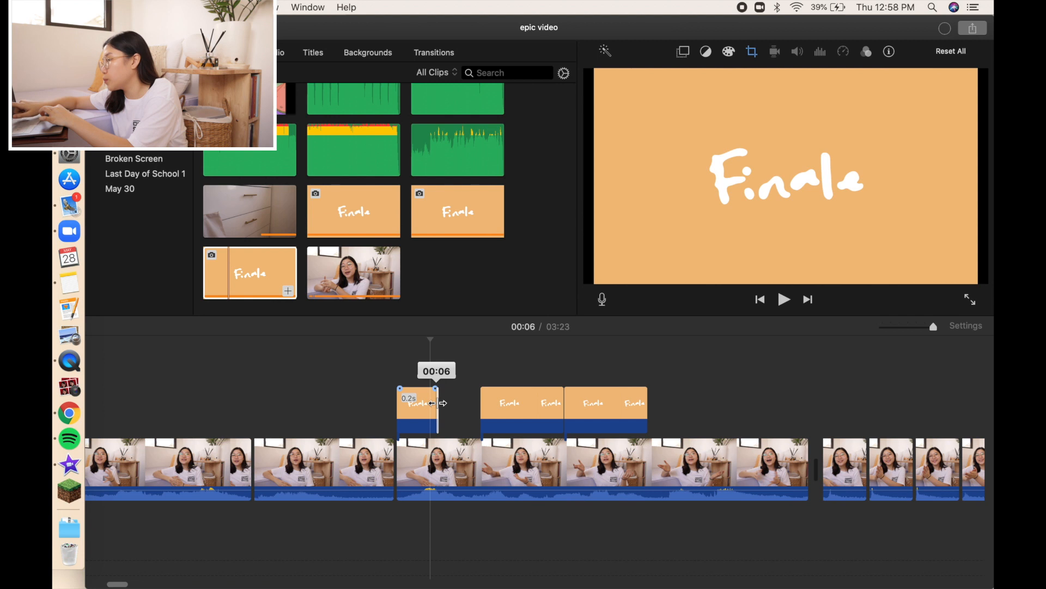
drag(562, 403, 523, 410)
click(600, 415)
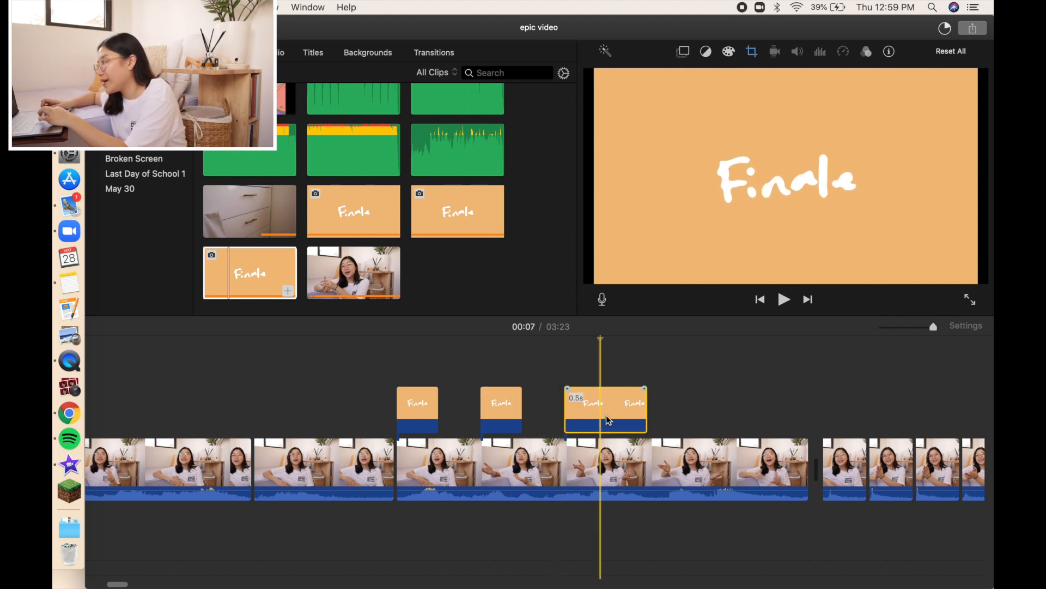
drag(645, 404, 605, 403)
Select the three short Finale overlays together and paste the sequence twice to repeat the moving text.
drag(386, 357, 518, 447)
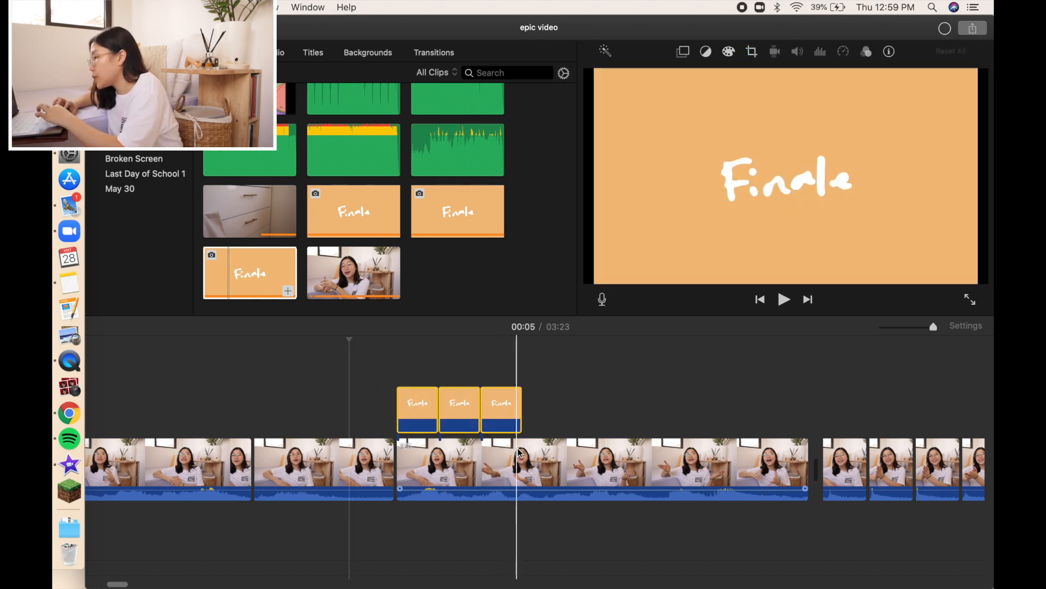
key(super+v)
key(super+v)
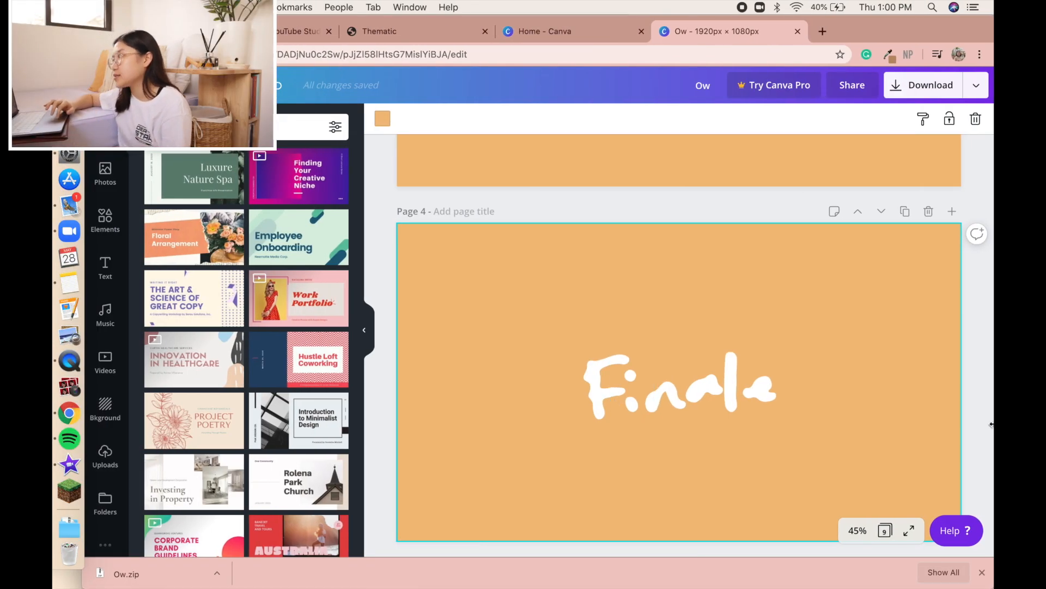
Switch back to Canva and look through the green-screen text pages, including Room tour, the word-by-word How to ePicLy pages and iMovie.
scroll(986, 416, down, 15)
scroll(986, 416, up, 17)
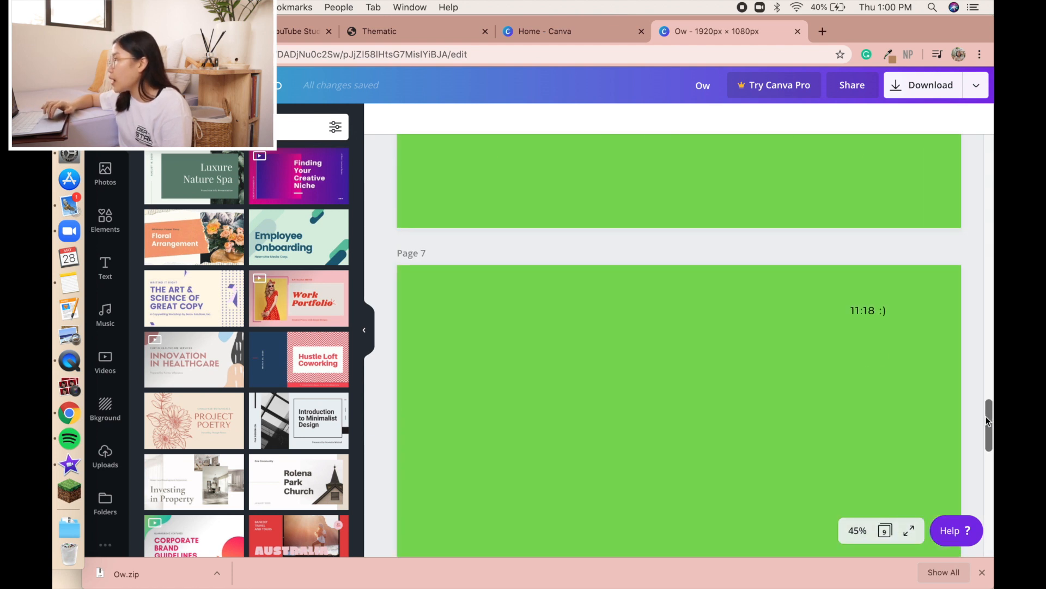
scroll(985, 417, down, 15)
scroll(986, 416, up, 5)
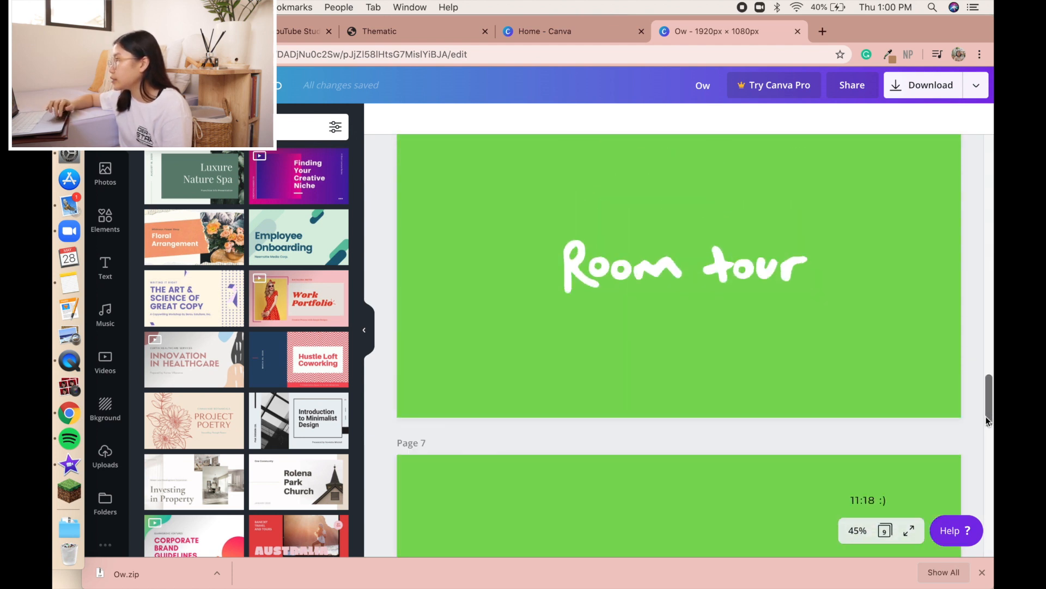
scroll(986, 417, down, 4)
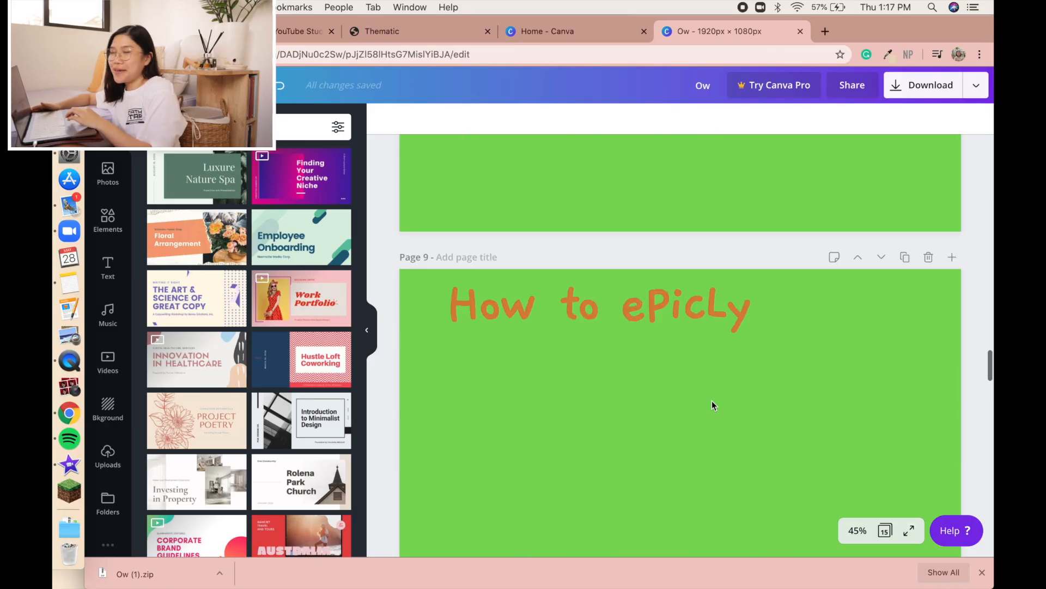
scroll(711, 401, up, 5)
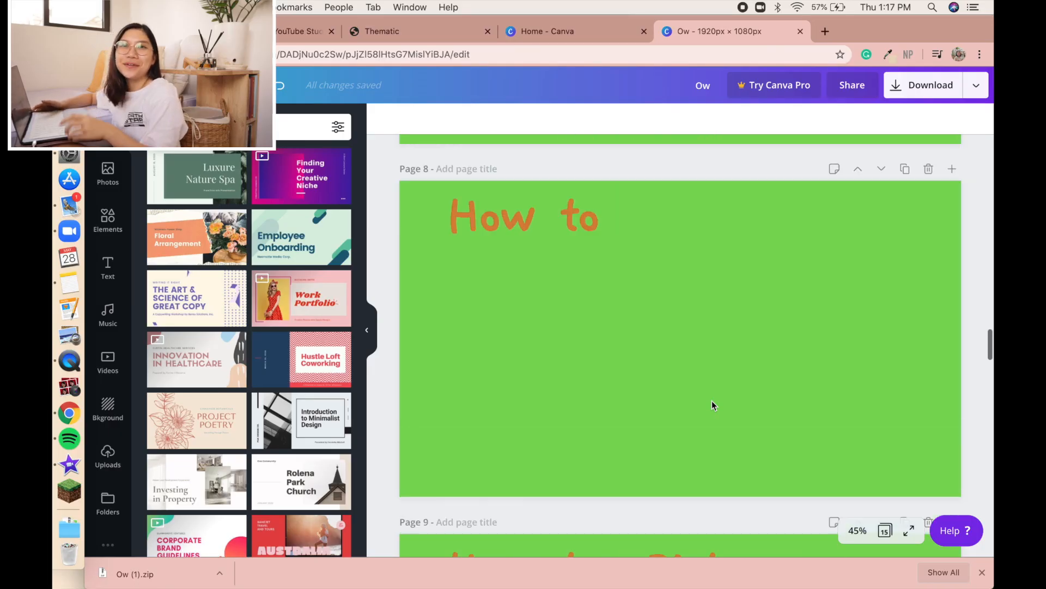
scroll(712, 405, up, 2)
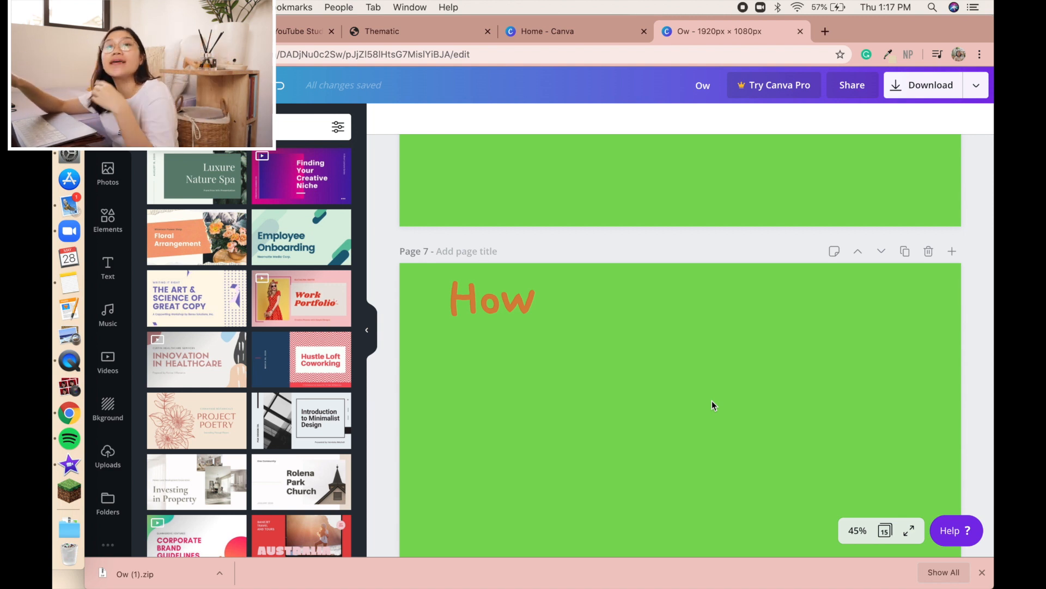
scroll(712, 406, down, 5)
scroll(712, 406, up, 3)
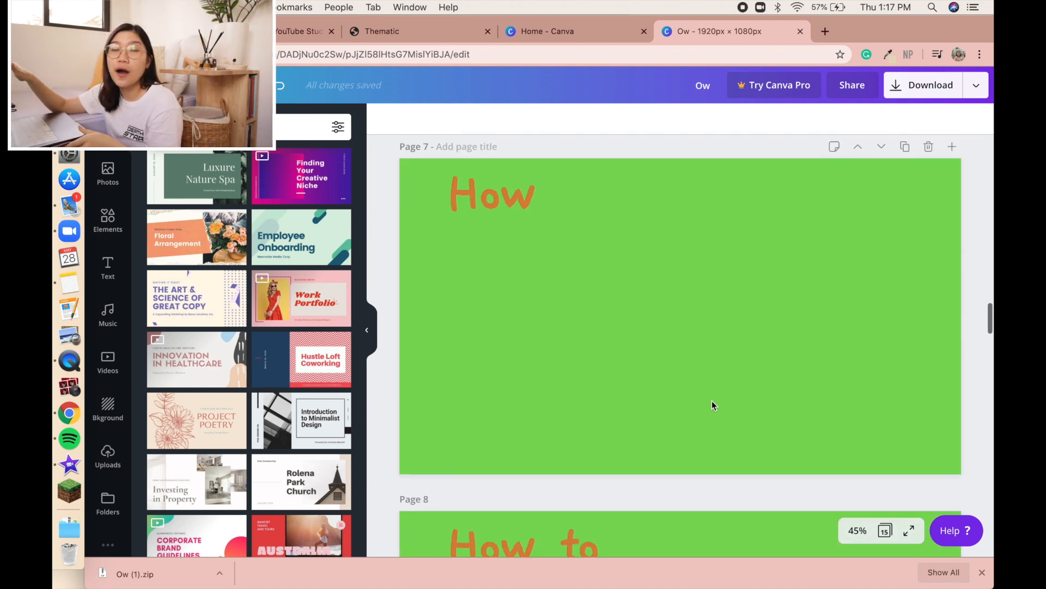
scroll(712, 403, down, 15)
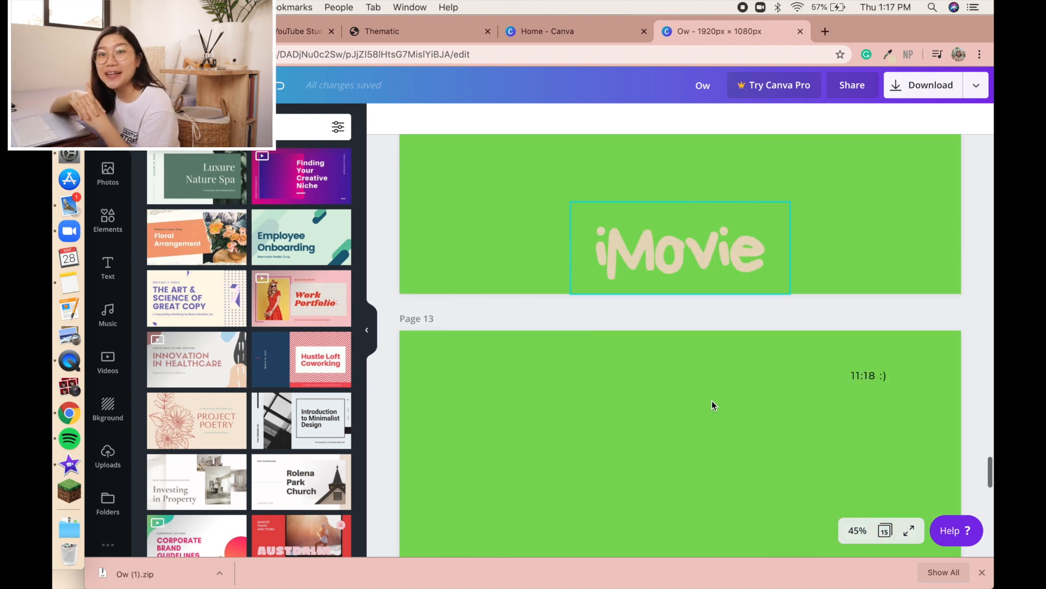
scroll(712, 405, up, 4)
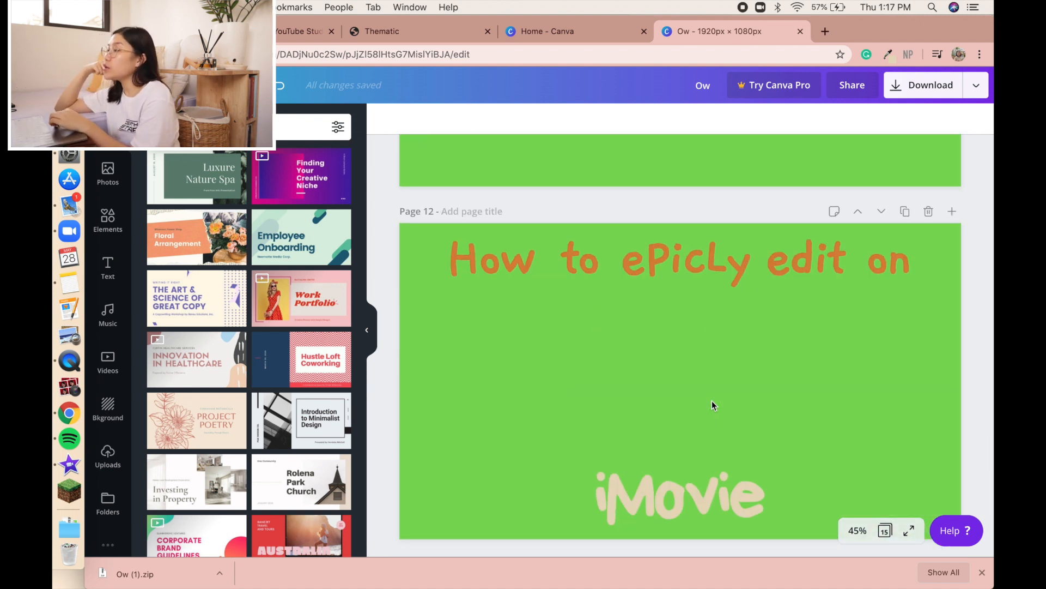
scroll(710, 404, down, 1)
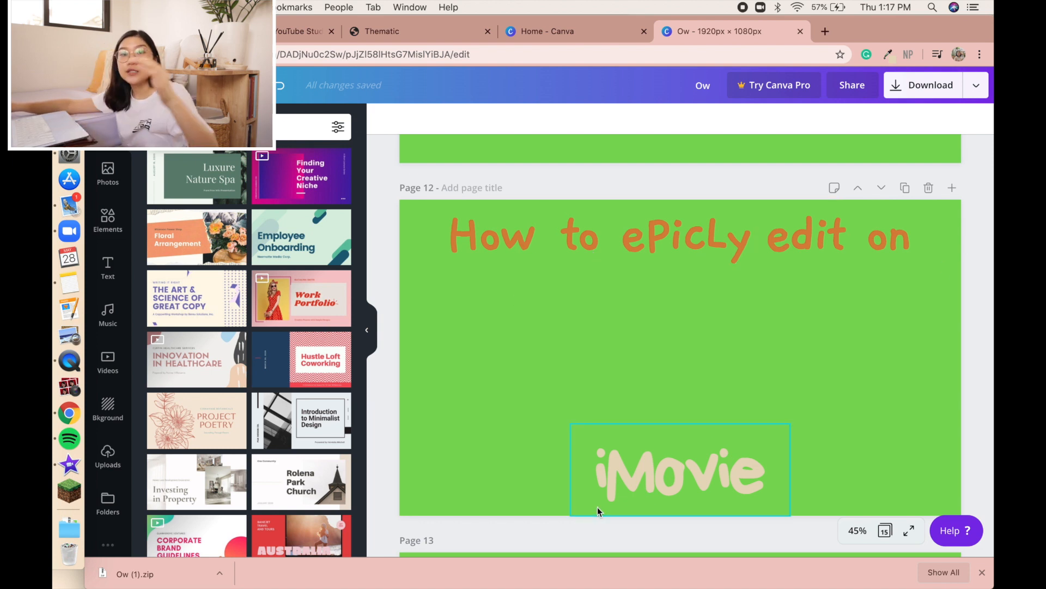
scroll(760, 359, up, 5)
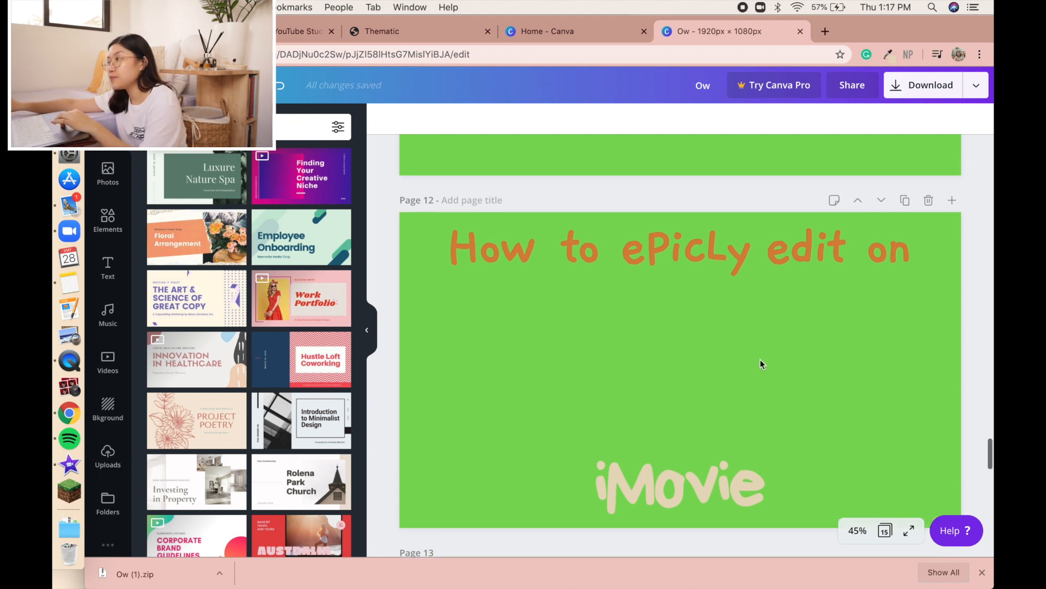
scroll(761, 363, down, 8)
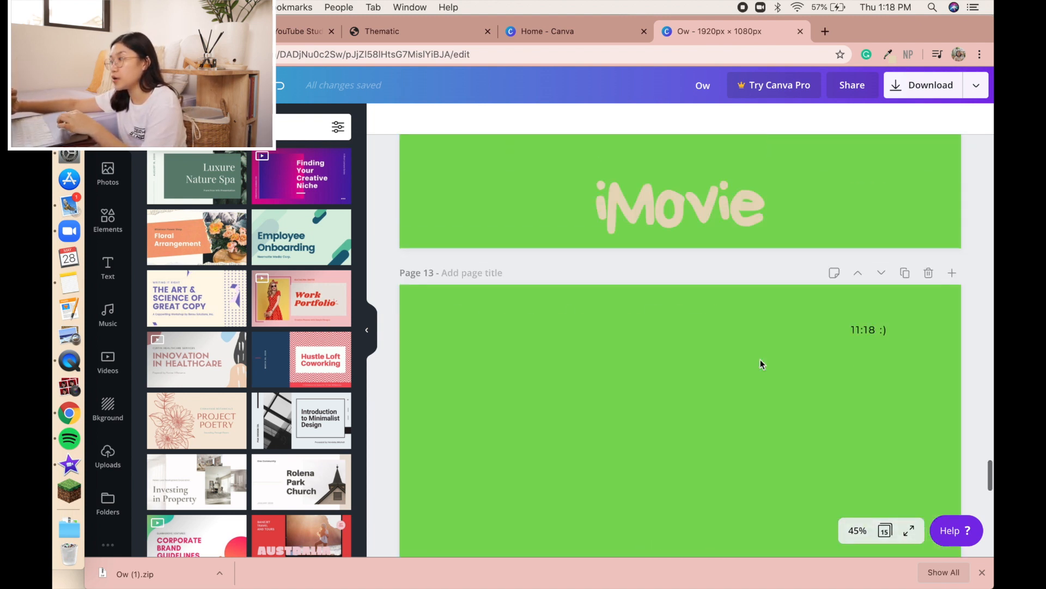
scroll(761, 363, up, 8)
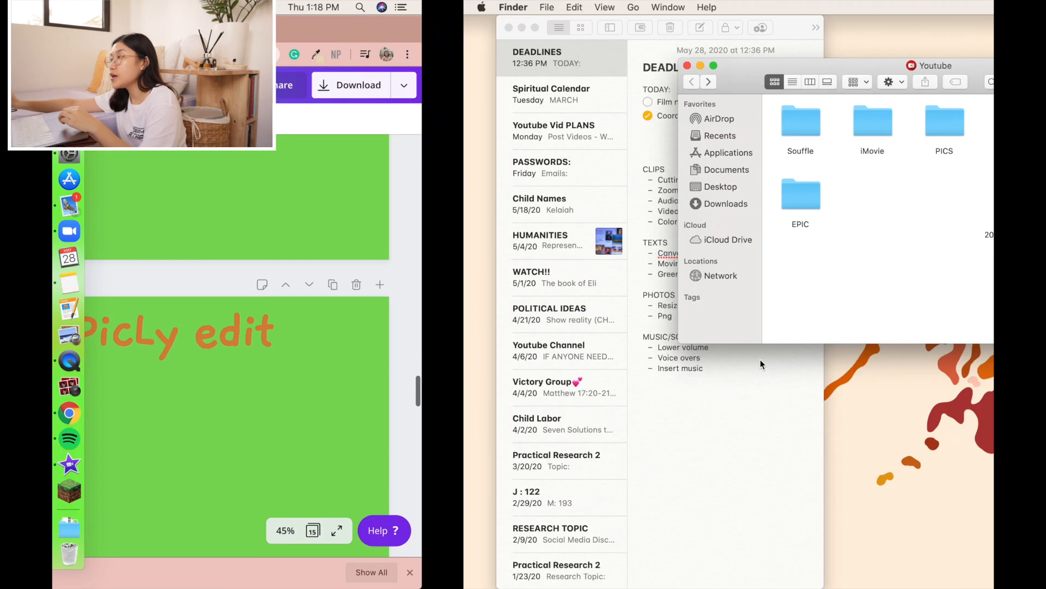
Switch to iMovie and import the six green-screen How to ePicLy edit on iMovie images into the project media.
key(ctrl+Right)
key(ctrl+Right)
click(70, 528)
drag(151, 340, 407, 268)
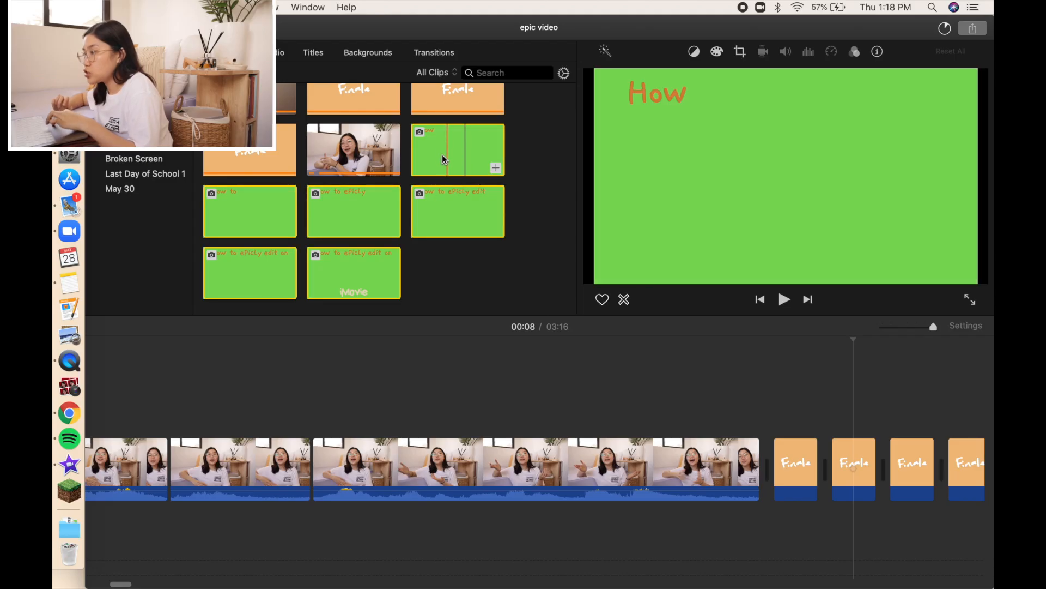
click(518, 269)
Overlay the green-screen How image at the start of the talking clip before the Finale slides and trim it to a short piece.
drag(438, 153, 315, 393)
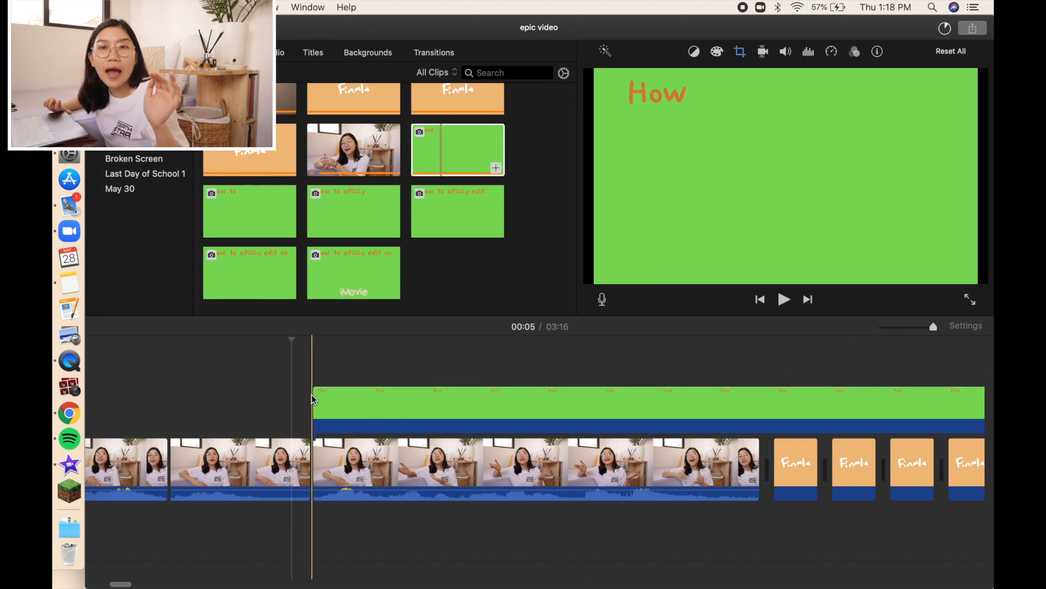
drag(311, 395, 390, 415)
key(Delete)
Place the How to image directly after the How overlay, split it at its playback end point and delete the excess.
drag(218, 208, 356, 391)
key(space)
key(space)
key(super+b)
click(418, 399)
key(Delete)
Add the How to ePicLy image after the How to overlay, split it during playback and remove the remainder.
drag(360, 217, 390, 390)
key(space)
key(space)
key(super+b)
click(517, 414)
key(Delete)
Add the How to ePicLy edit image as the fourth overlay, cut it to match the speech and delete the leftover.
drag(434, 213, 493, 390)
key(space)
key(space)
key(super+b)
click(602, 408)
key(Delete)
Add the How to ePicLy edit on image as the fifth overlay, split it to a short piece and delete the rest.
drag(255, 273, 576, 403)
click(633, 408)
key(super+b)
click(660, 408)
key(Delete)
Add the full title image with iMovie as the last overlay and cut it off at the end of the talking clip.
drag(353, 273, 620, 405)
click(765, 407)
key(super+b)
click(789, 408)
key(Delete)
Set all six text overlays to Fit cropping and Green/Blue Screen mode, and play the section back.
drag(307, 357, 686, 417)
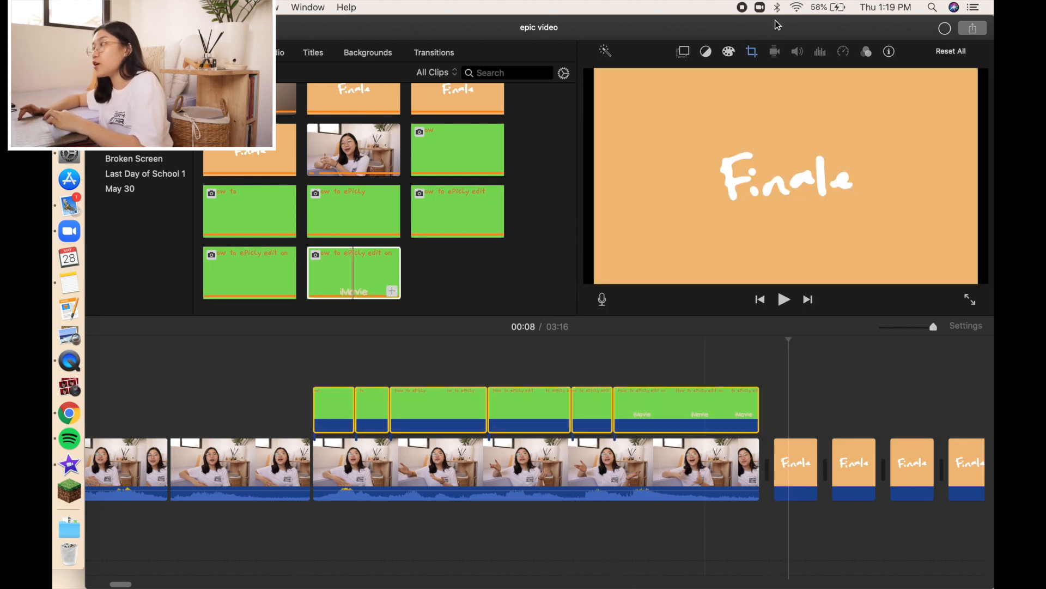
click(753, 52)
click(624, 77)
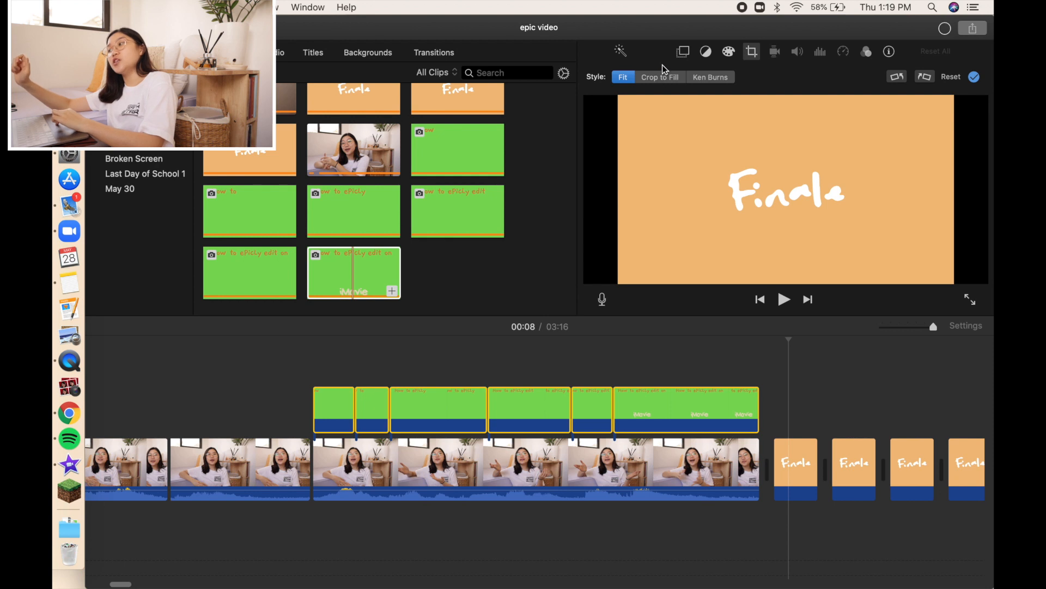
click(683, 51)
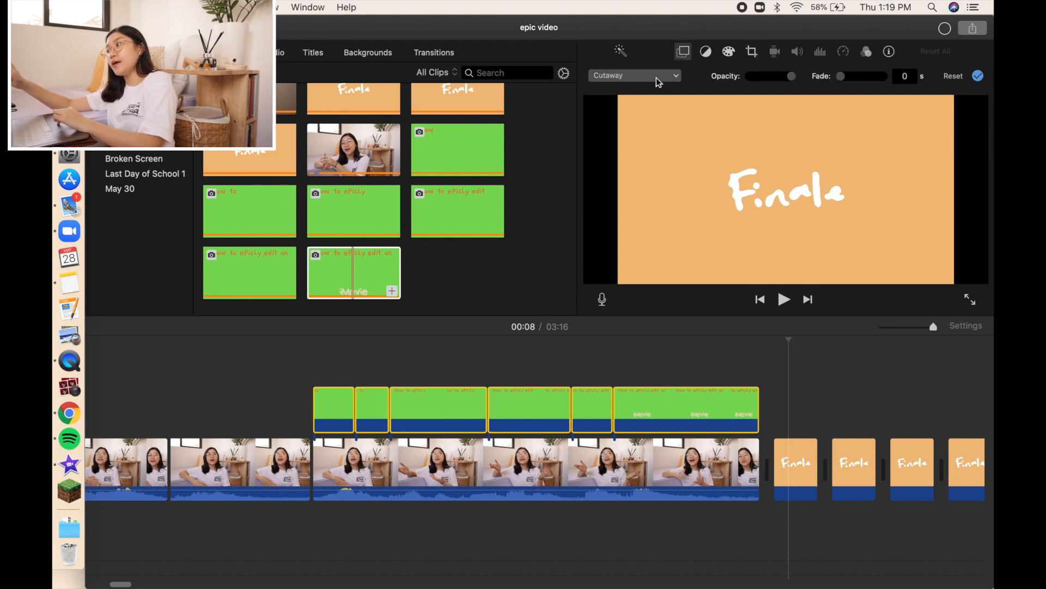
click(666, 76)
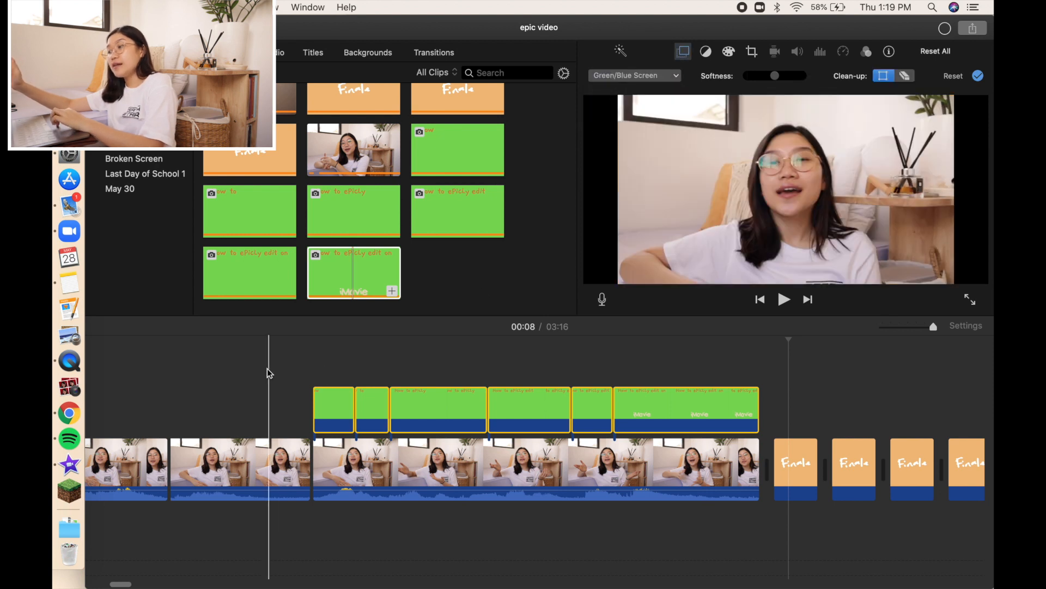
click(283, 379)
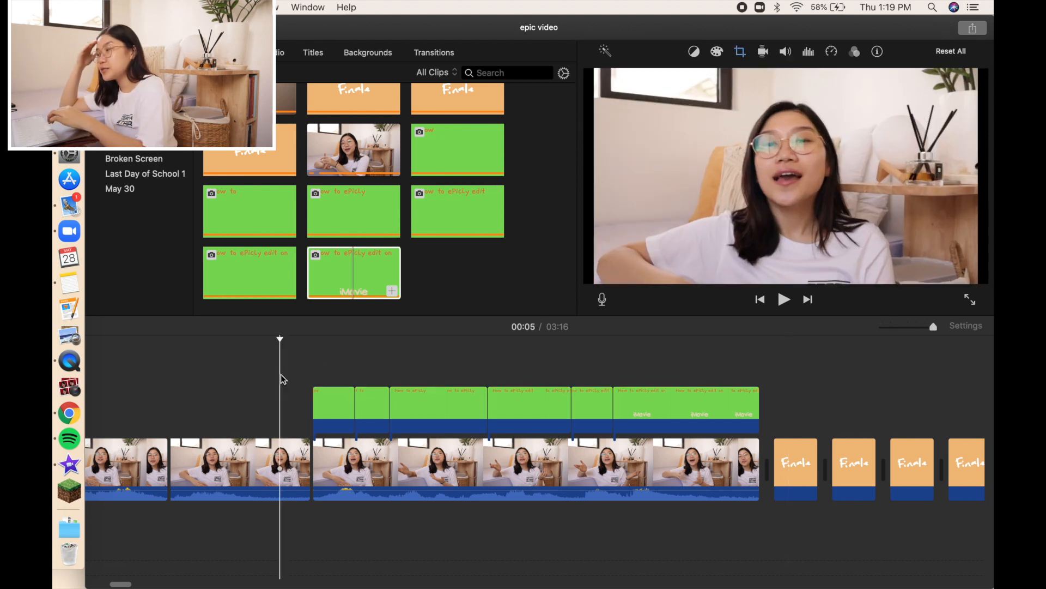
key(space)
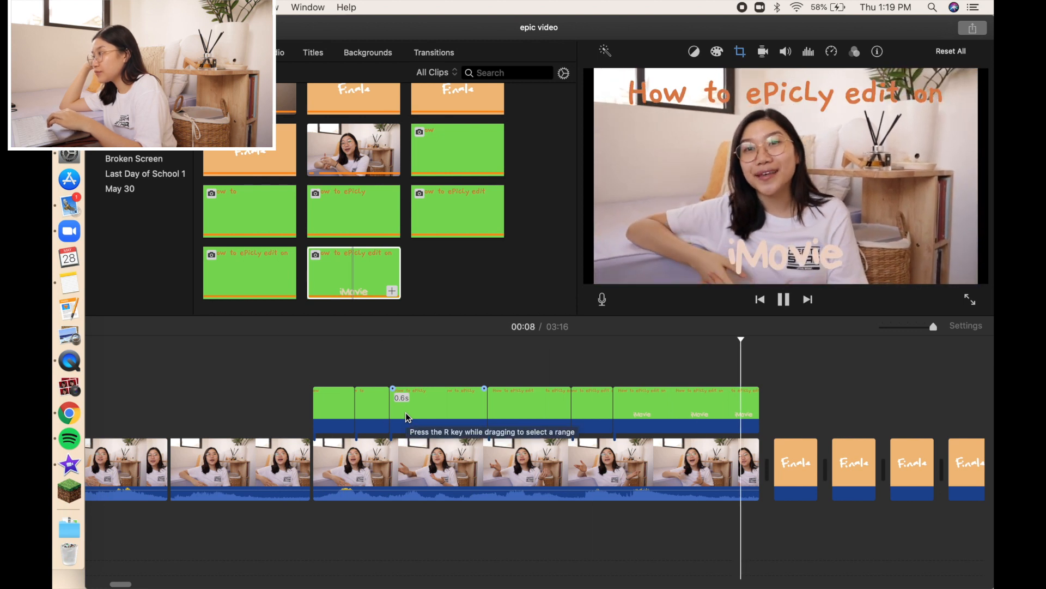
key(space)
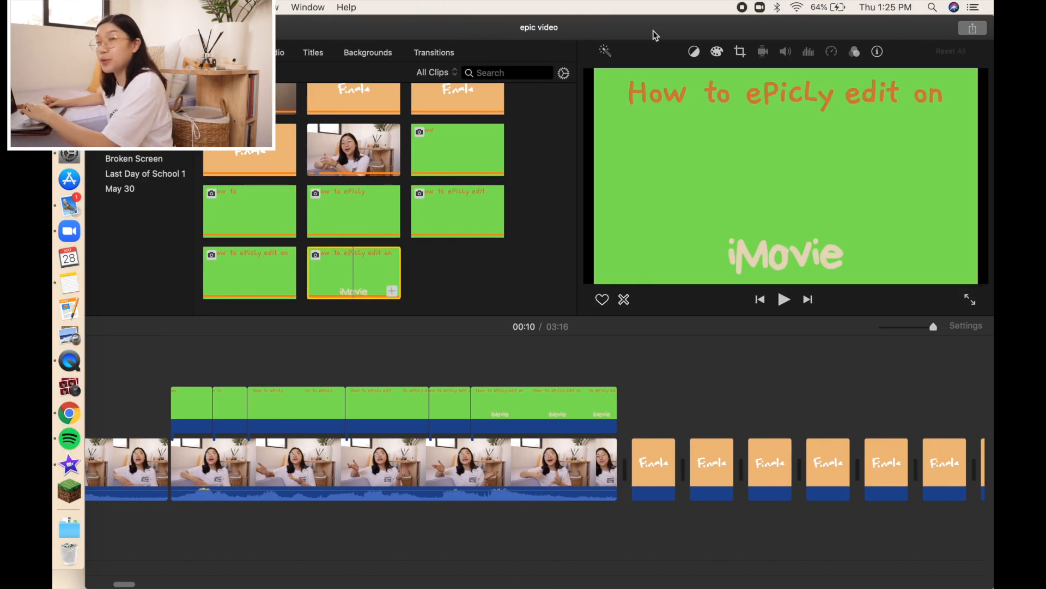
Move the iMovie window aside, switch to Chrome and search for "bee holder" in a new tab.
drag(656, 24, 473, 24)
click(877, 121)
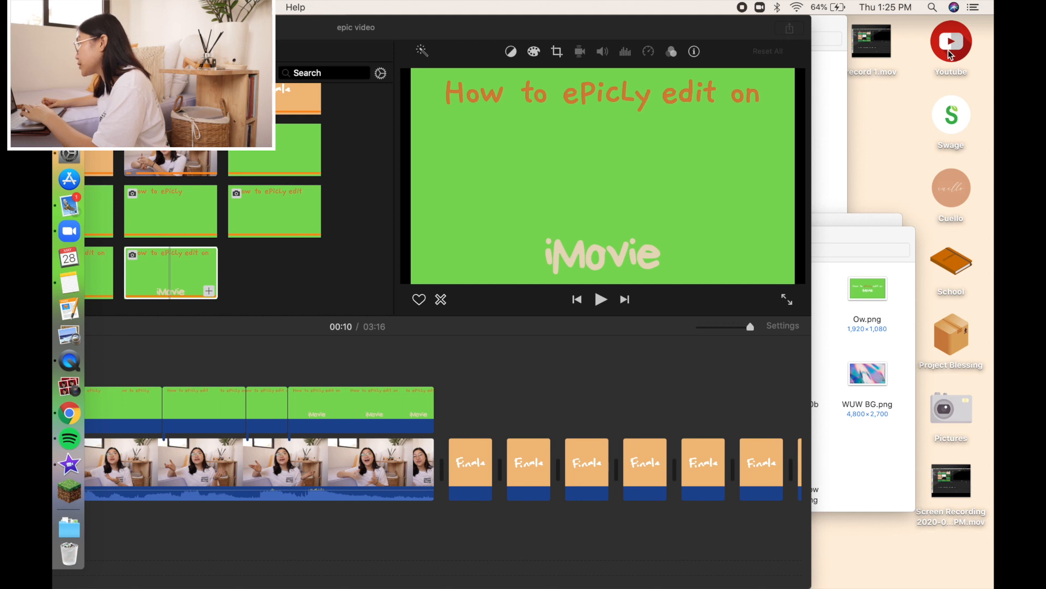
click(452, 150)
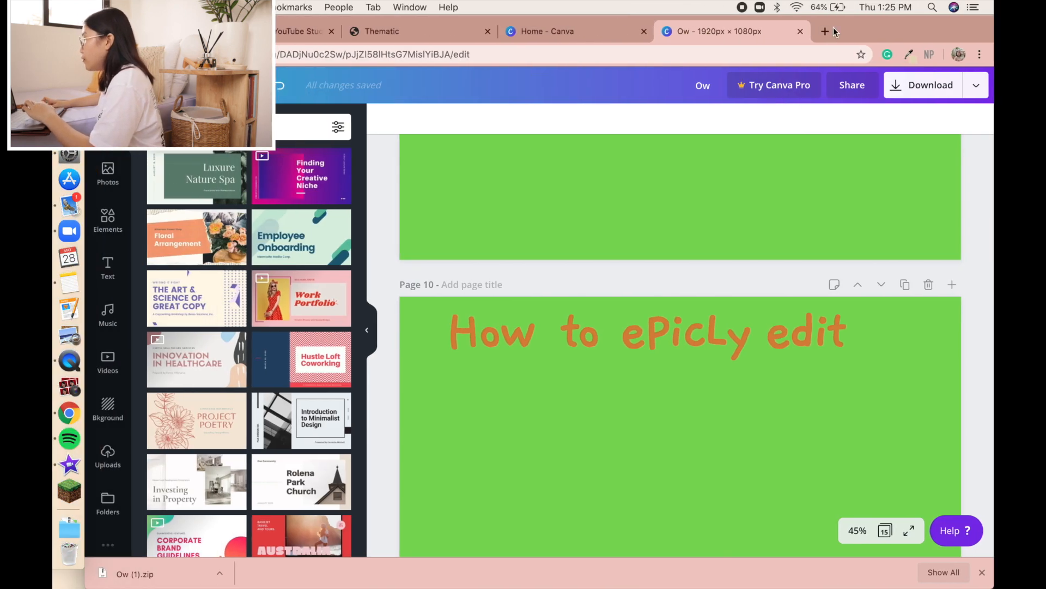
click(826, 31)
text(bee holder)
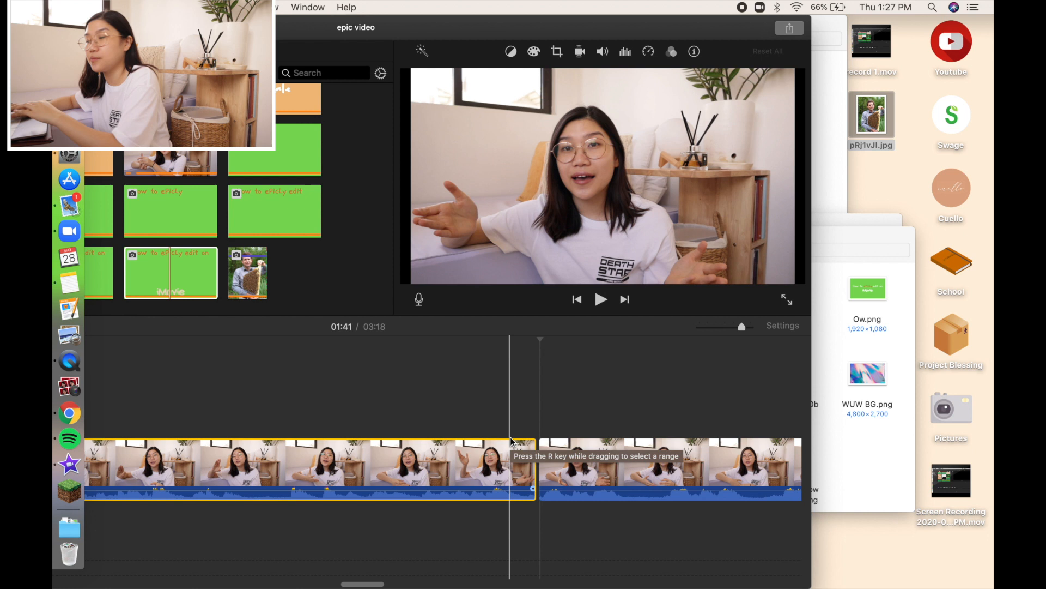
In iMovie, split the talking clip at 01:43 and detach the audio of the 1.3-second piece before the cut.
click(475, 419)
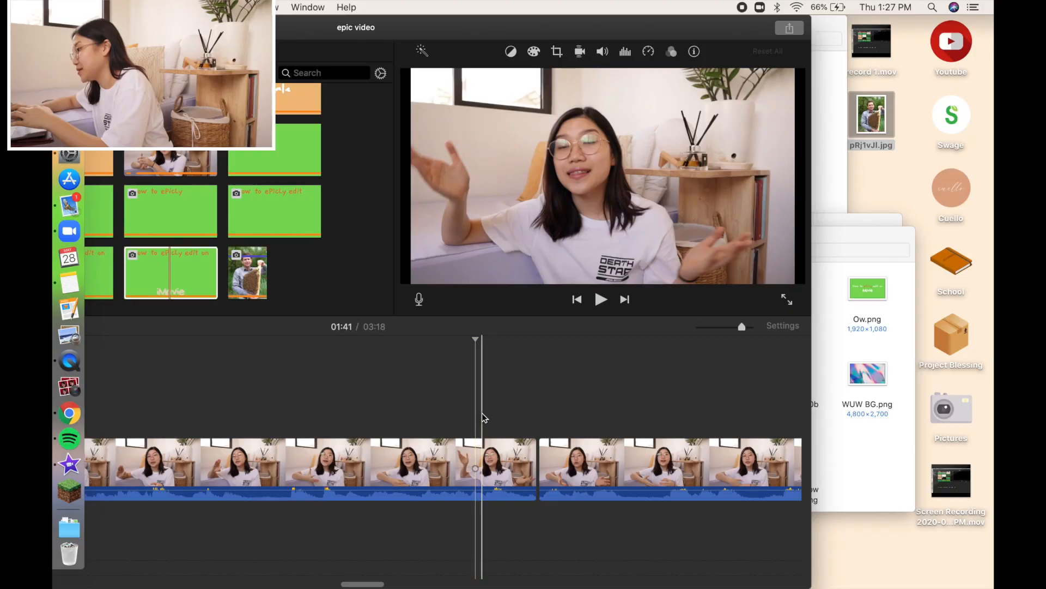
key(space)
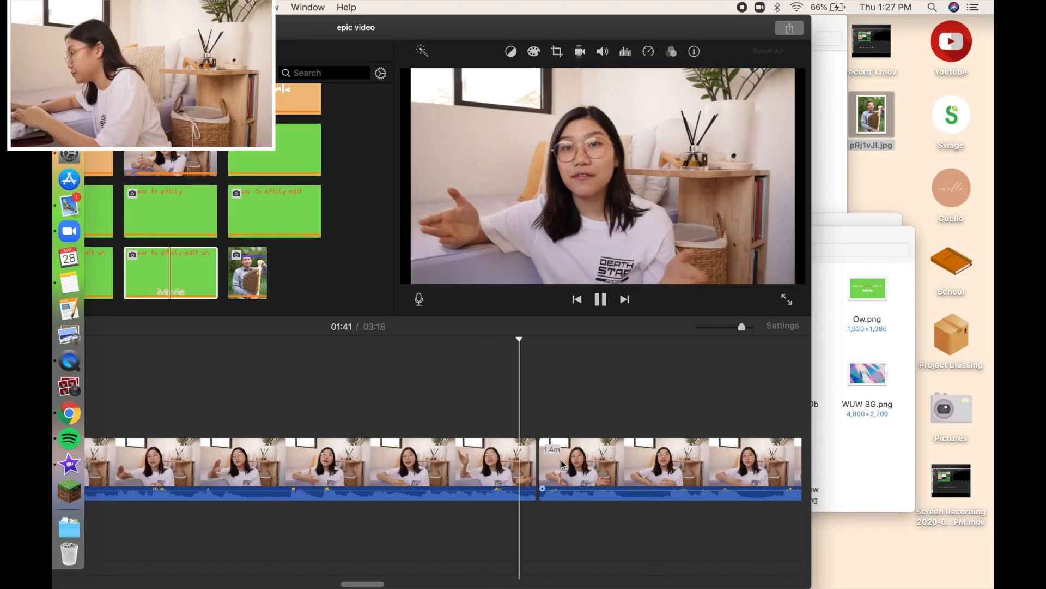
scroll(563, 464, right, 2)
key(super+b)
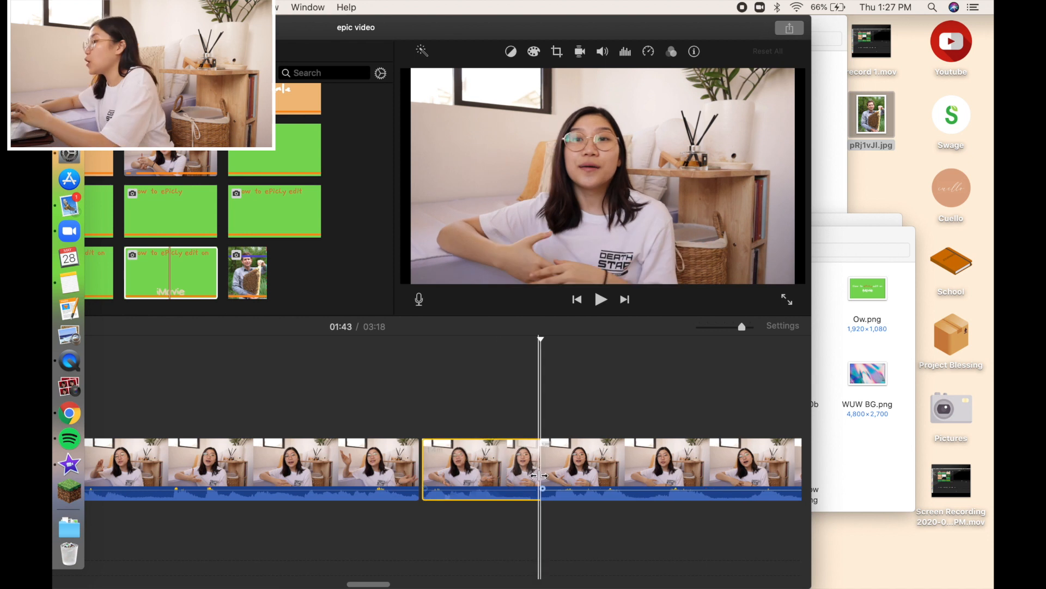
right_click(497, 476)
click(519, 485)
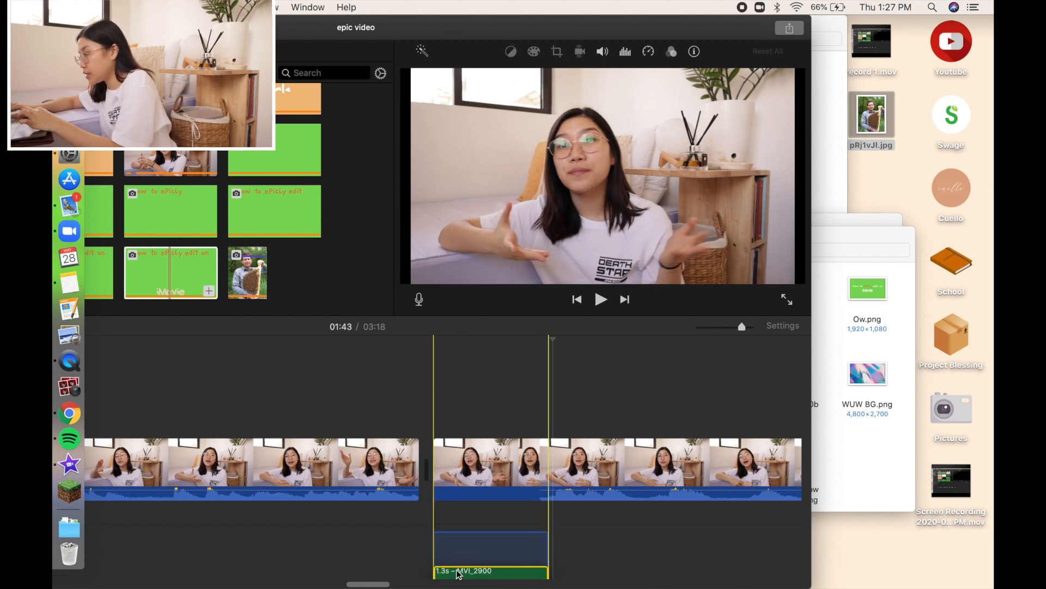
Try deleting the 1.3-second video piece above its detached audio, and undo the deletion.
click(470, 475)
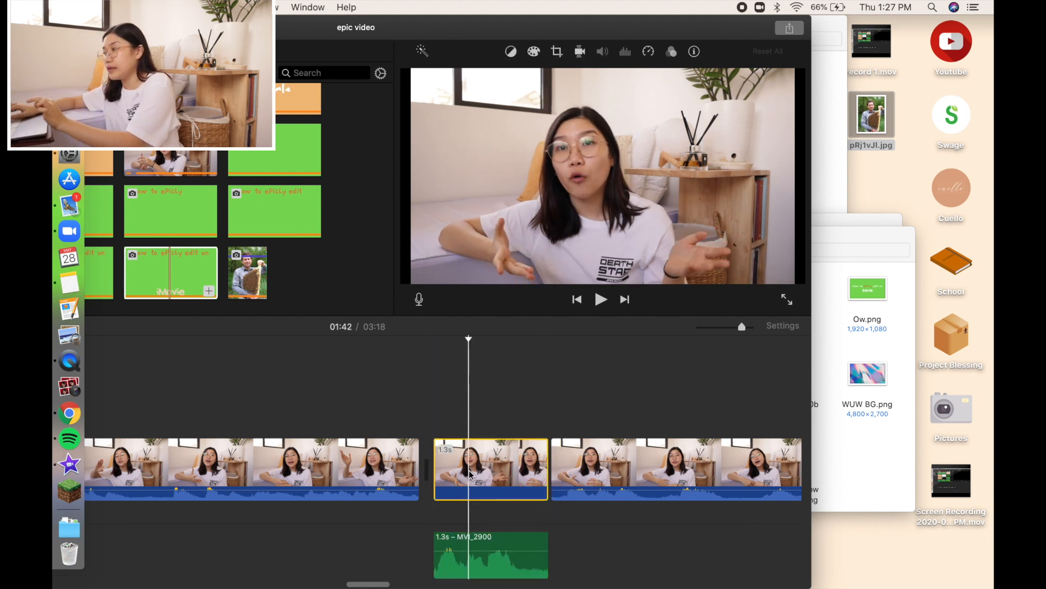
key(Delete)
key(super+z)
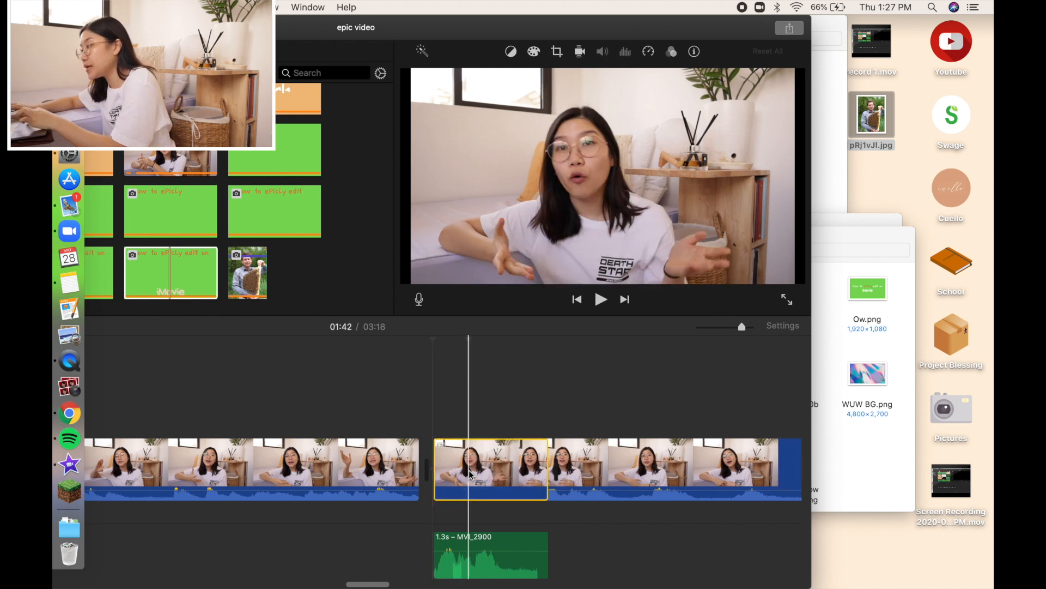
click(495, 517)
scroll(496, 516, right, 2)
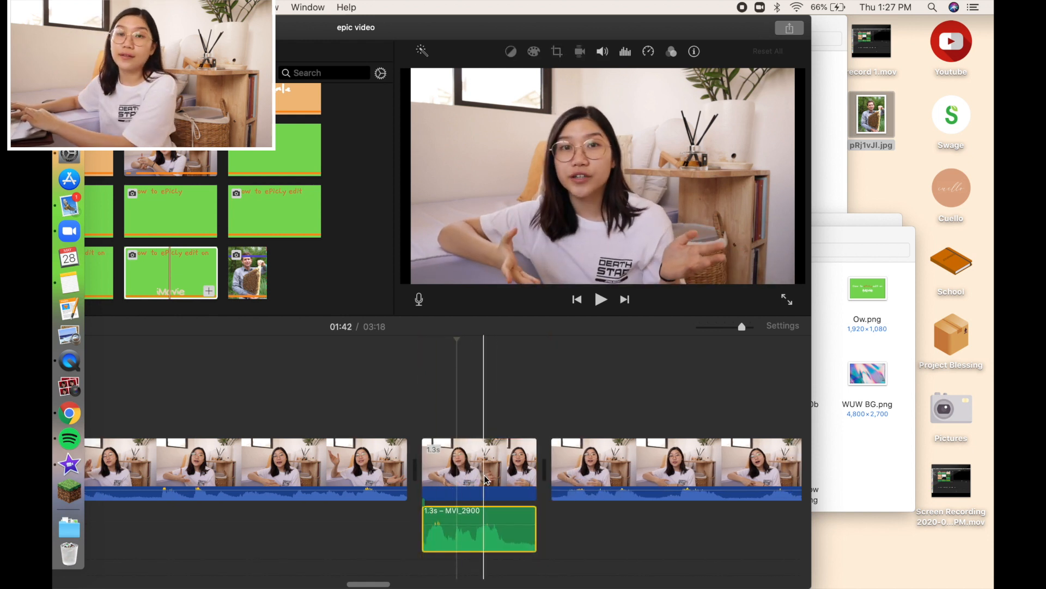
click(486, 478)
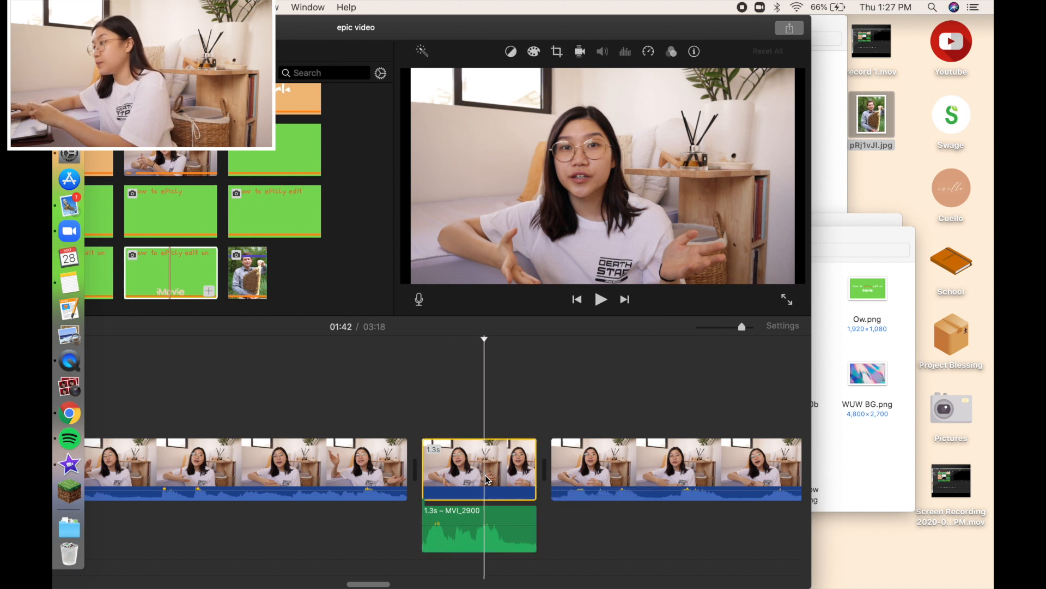
key(Delete)
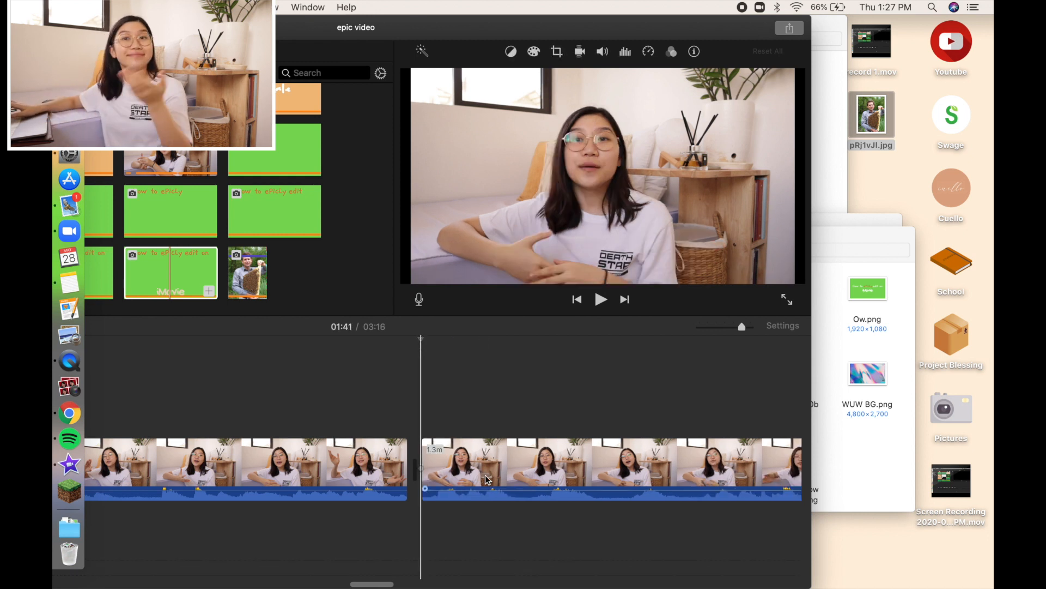
key(super+z)
Overlay the beekeeper photo above the 1.3-second piece and trim it to the same 1.3-second length.
click(245, 276)
drag(251, 277, 408, 402)
drag(783, 410, 537, 410)
click(467, 410)
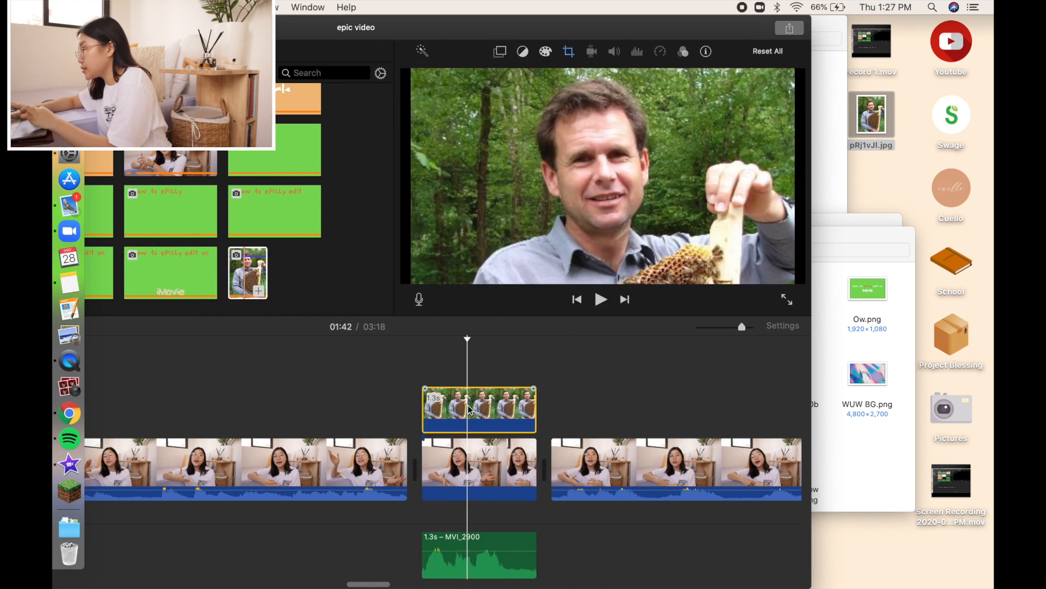
Set the beekeeper photo's cropping to Fit and move it into the main track right after the 1.3-second piece.
click(573, 50)
click(441, 77)
drag(493, 432, 550, 466)
Try deleting the 1.3-second video piece so the photo plays over its detached audio, preview it, and undo the deletion.
click(460, 483)
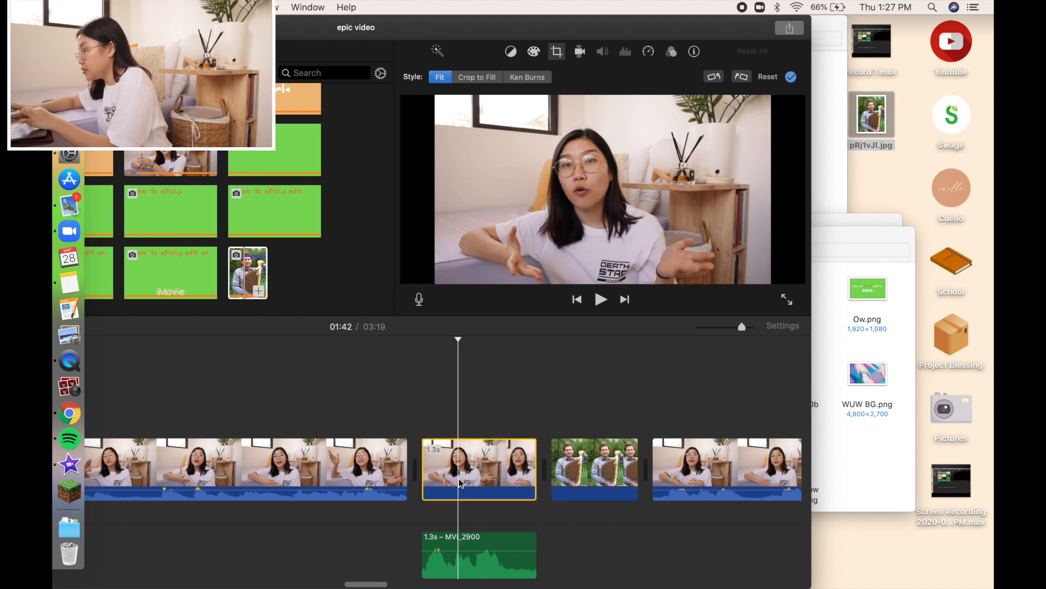
key(Delete)
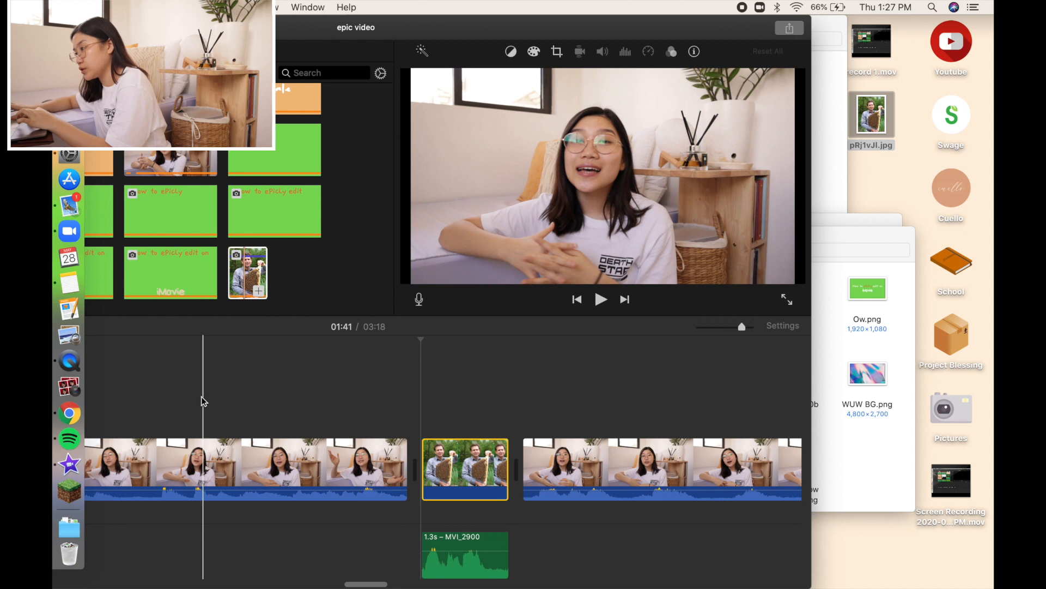
click(145, 409)
key(space)
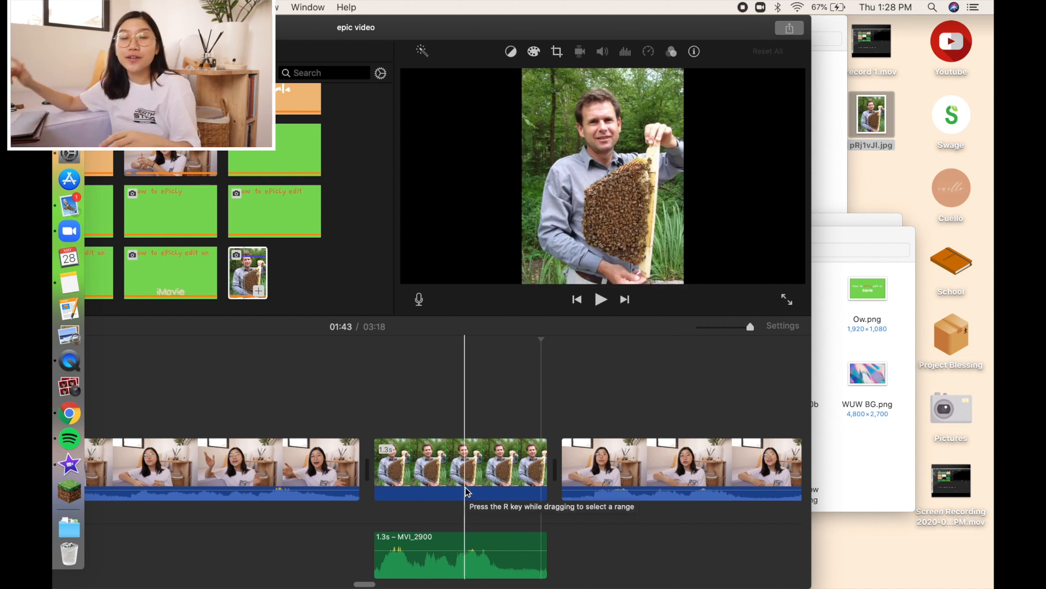
key(super+z)
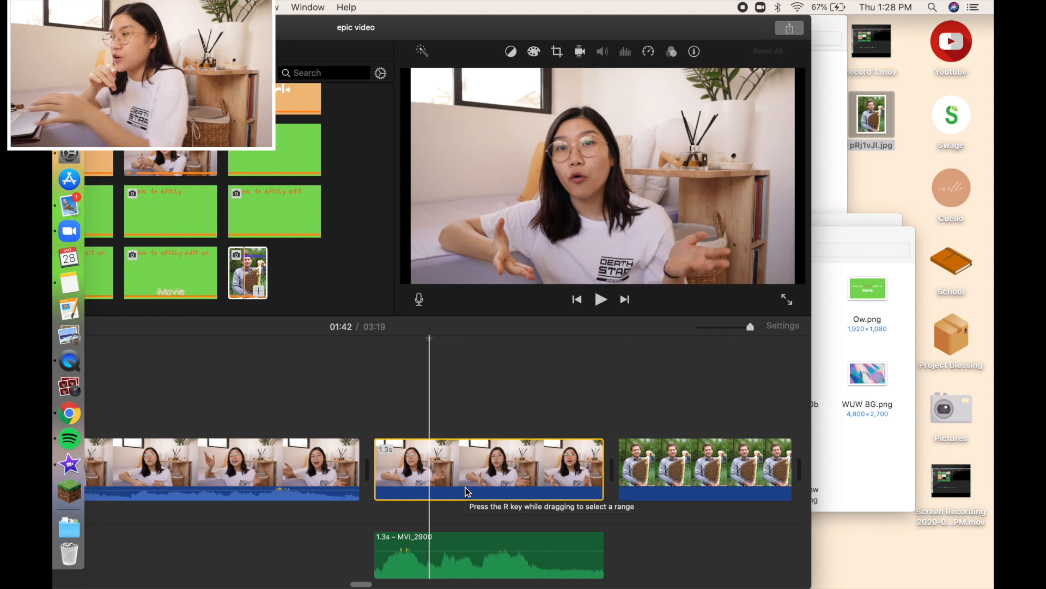
scroll(467, 493, right, 3)
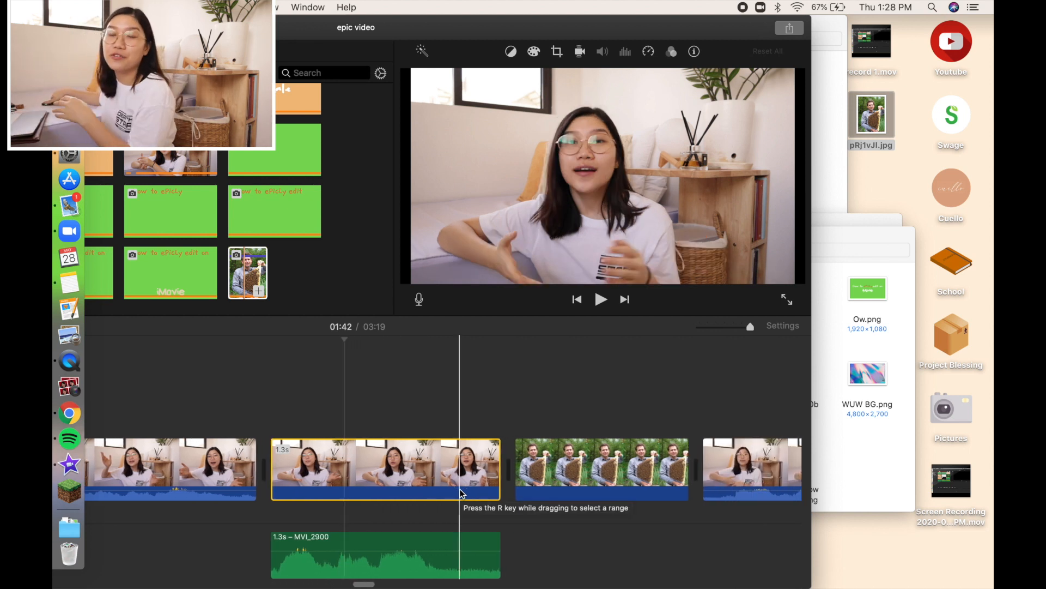
Open the beekeeper photo from the desktop.
click(881, 187)
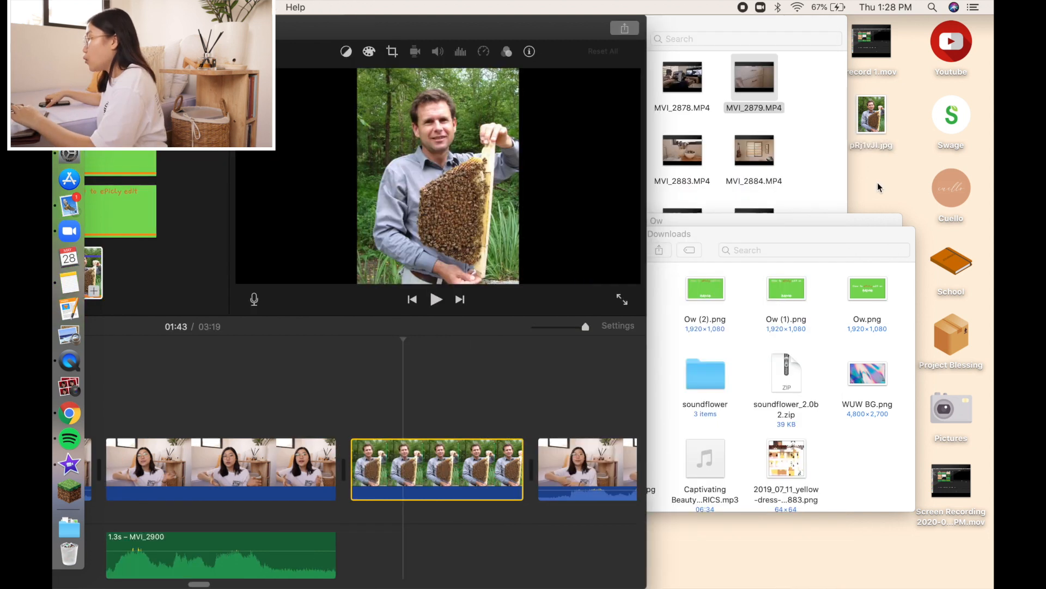
double_click(874, 117)
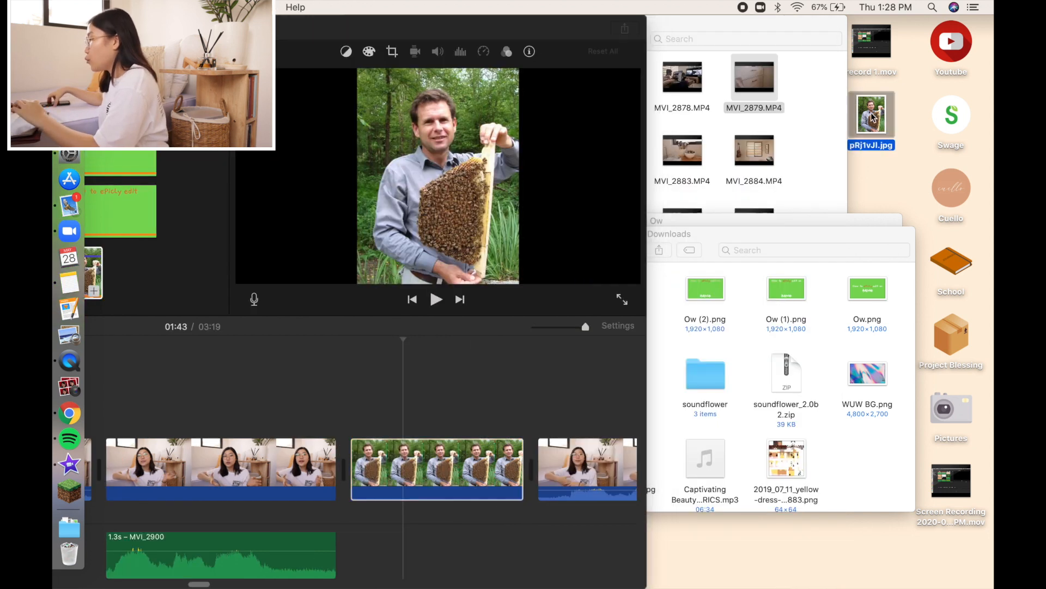
click(155, 174)
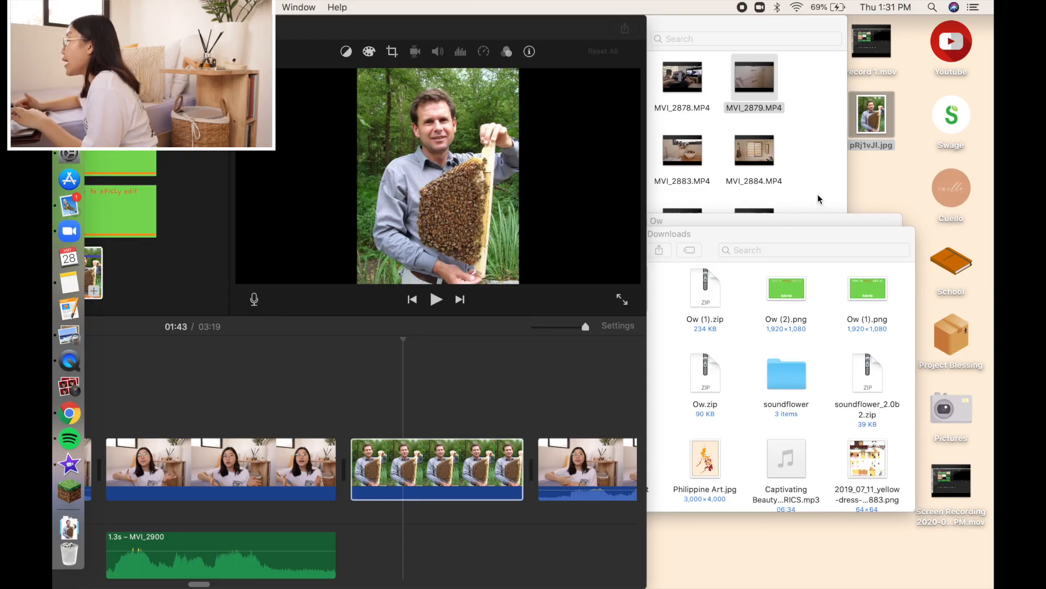
Find the background-free beekeeper cut-out image in the file folders and overlay it above the 1.3-second piece.
click(818, 199)
scroll(636, 228, down, 5)
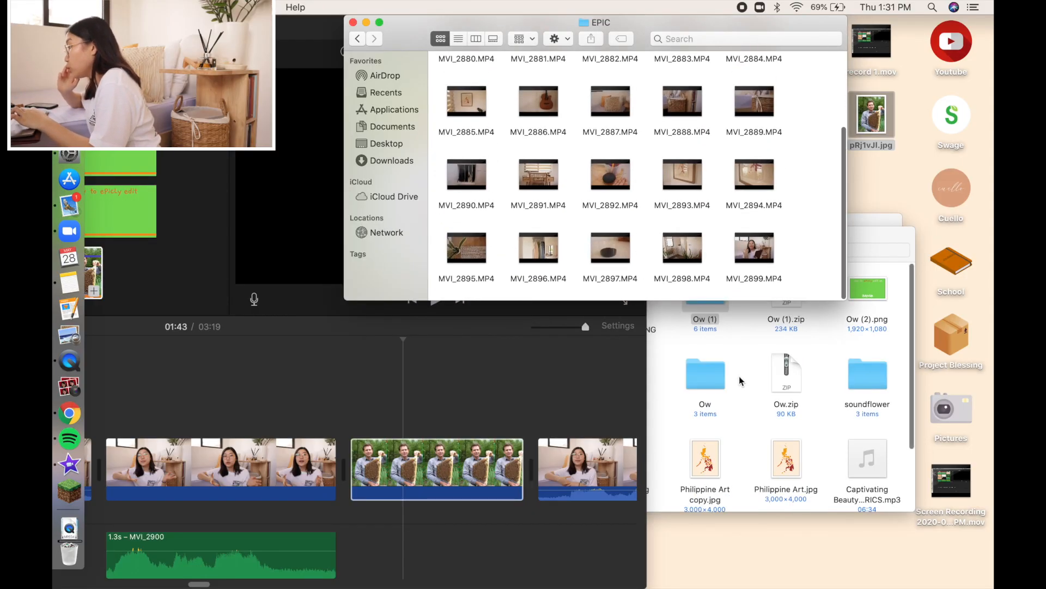
click(741, 381)
drag(624, 288, 213, 381)
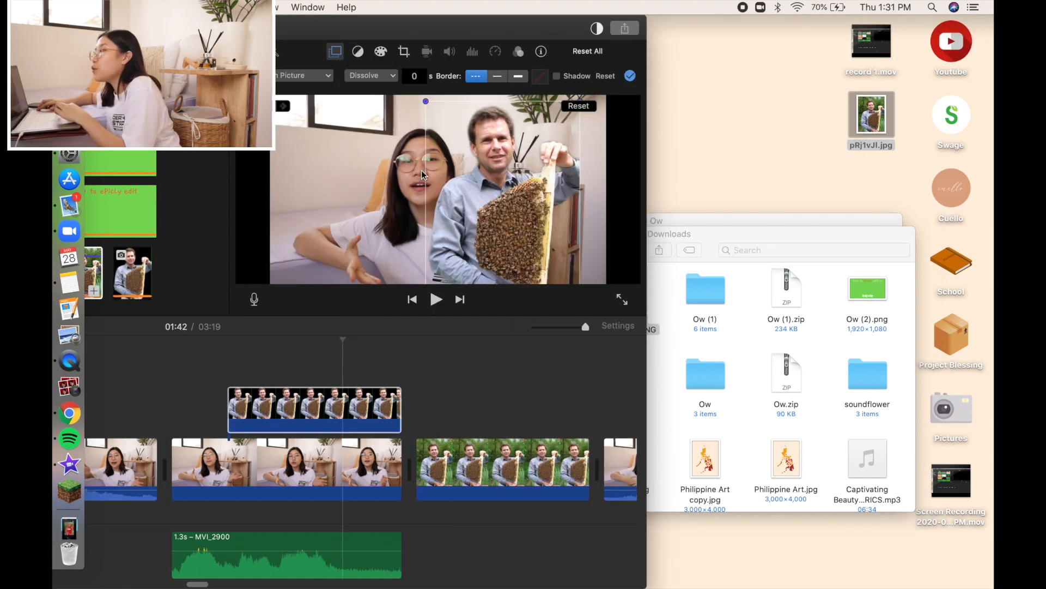
Shrink the beekeeper cut-out's picture-in-picture frame and place it beside the speaker in the lower-right part of the video picture.
drag(465, 169, 529, 204)
click(304, 77)
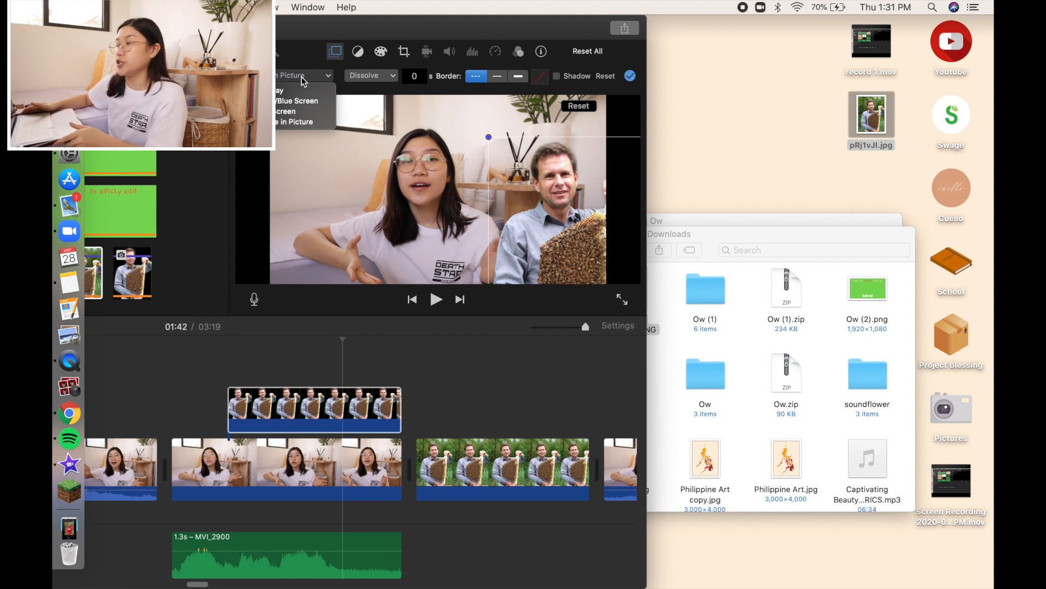
click(553, 235)
drag(533, 224, 436, 191)
drag(368, 147, 404, 169)
drag(454, 259, 566, 221)
Examine the available transition styles and the duration setting for the beekeeper cut-out's picture-in-picture effect.
click(415, 76)
click(374, 79)
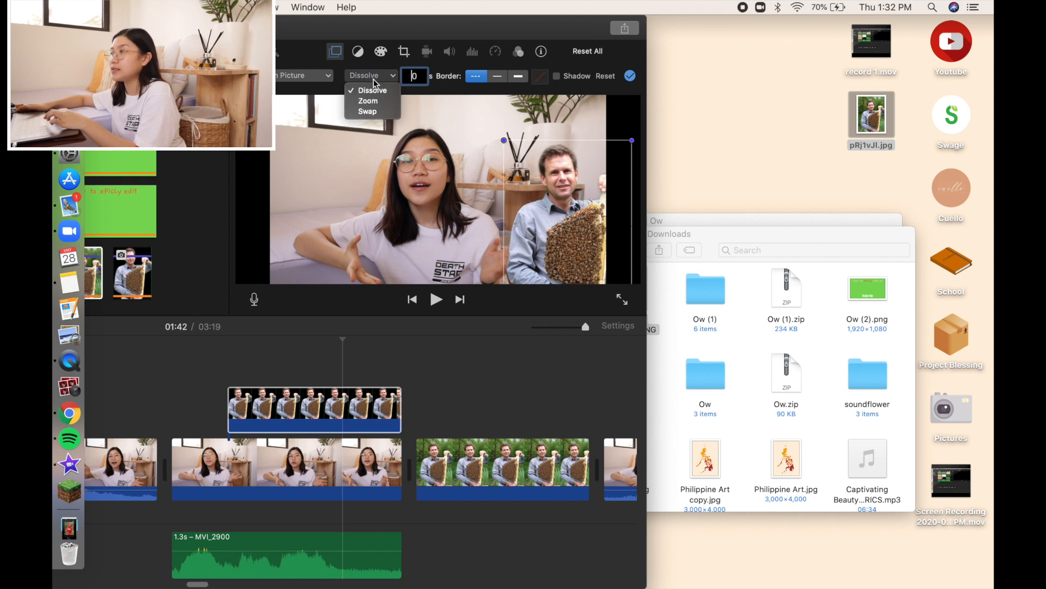
click(417, 79)
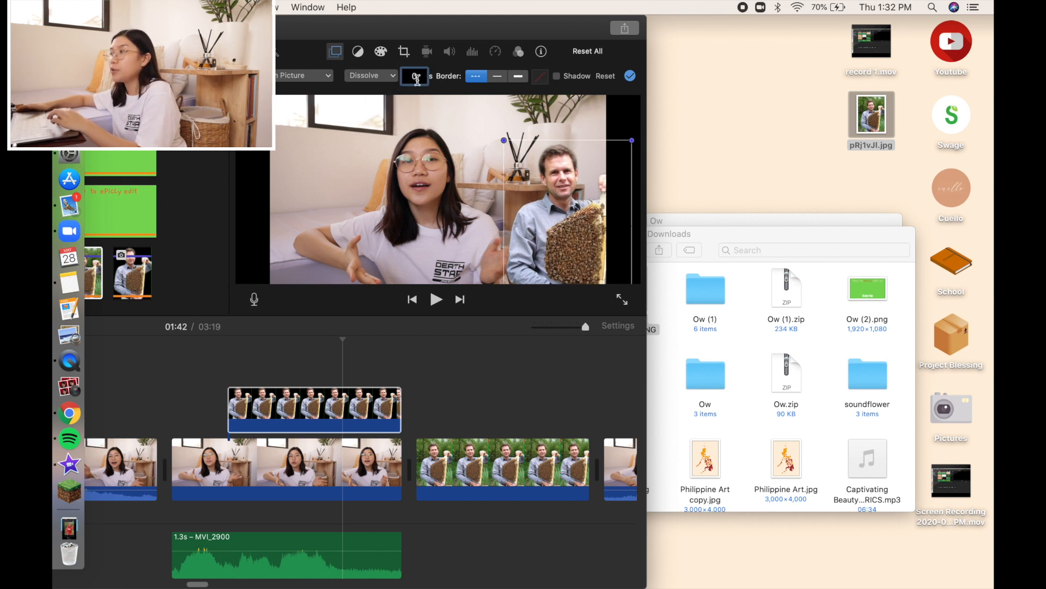
Play the timeline from the clip before the 1.3-second piece to preview the beekeeper cut-out overlay.
click(218, 419)
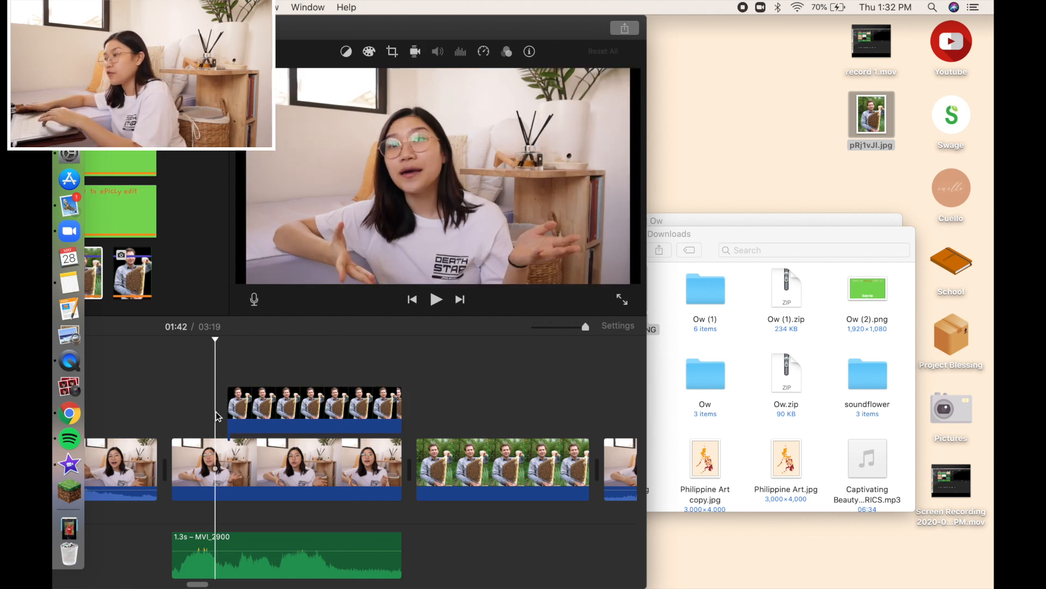
scroll(105, 383, left, 5)
key(space)
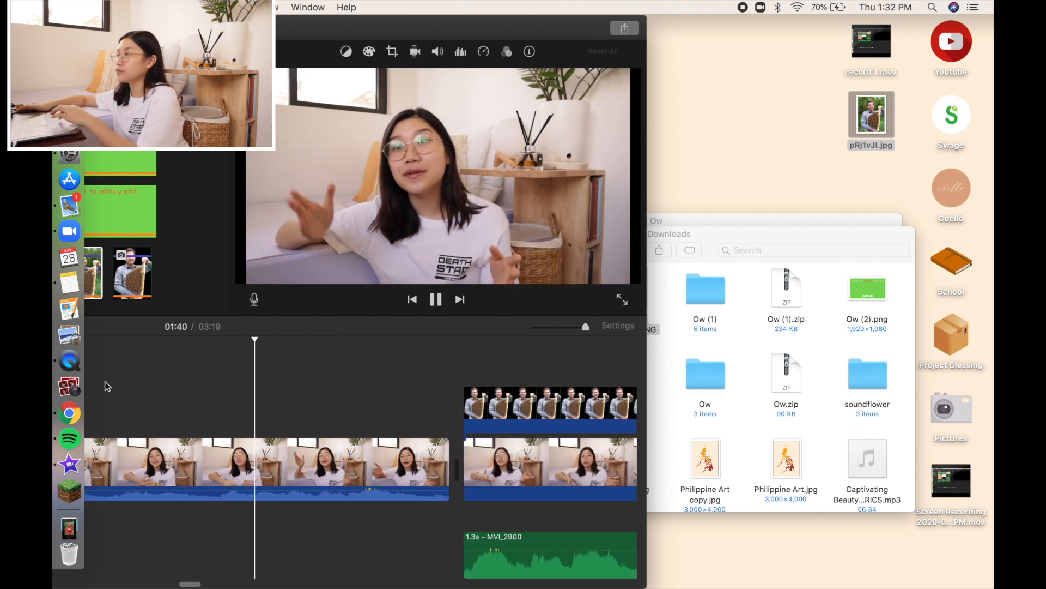
scroll(251, 426, right, 5)
scroll(429, 472, right, 3)
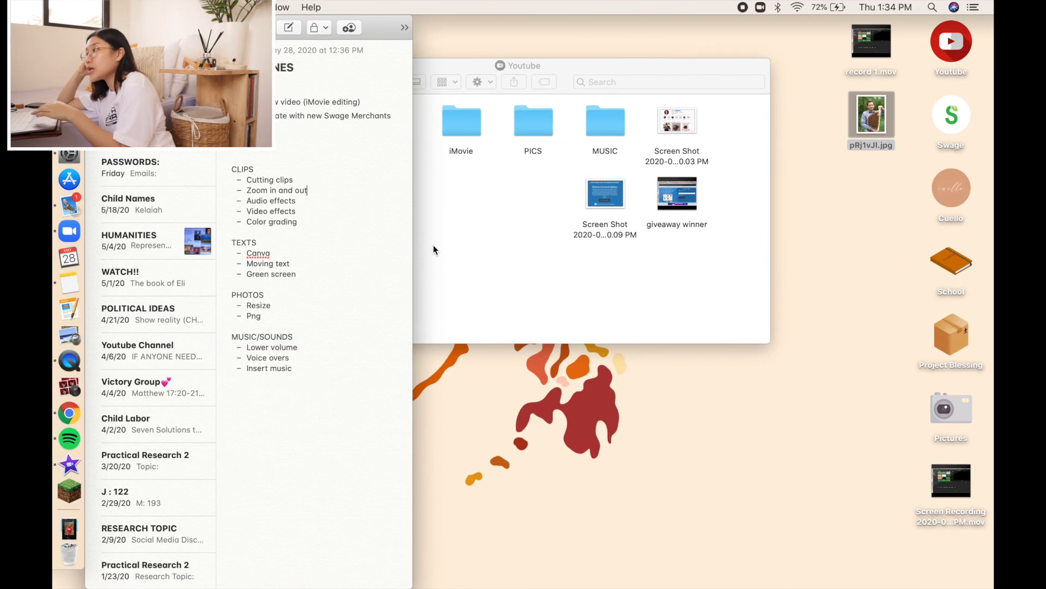
Switch to the Thematic music site in Chrome, look through its home page and open the song search.
key(ctrl+Left)
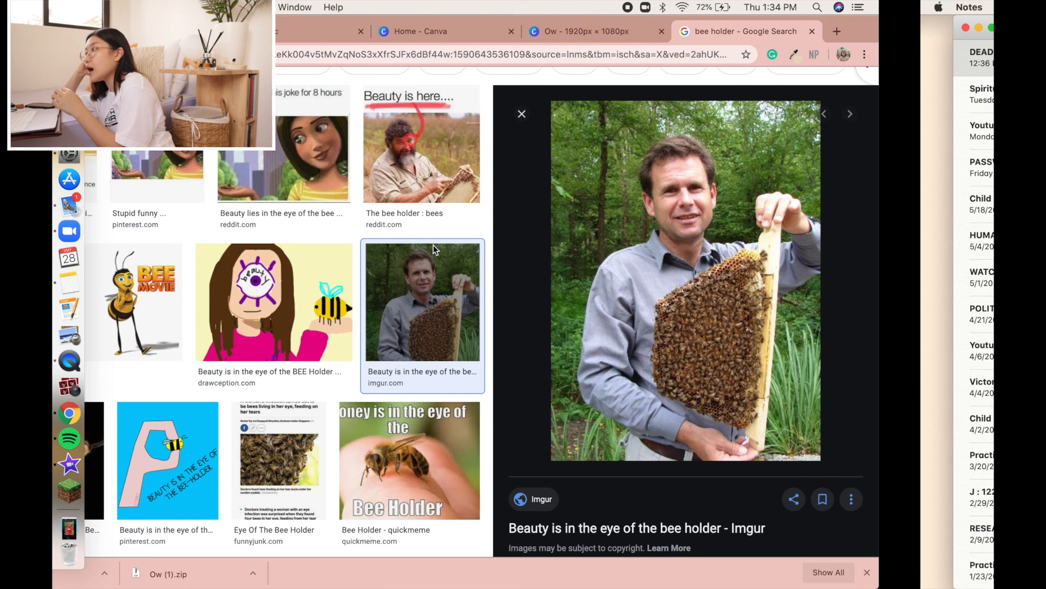
click(411, 30)
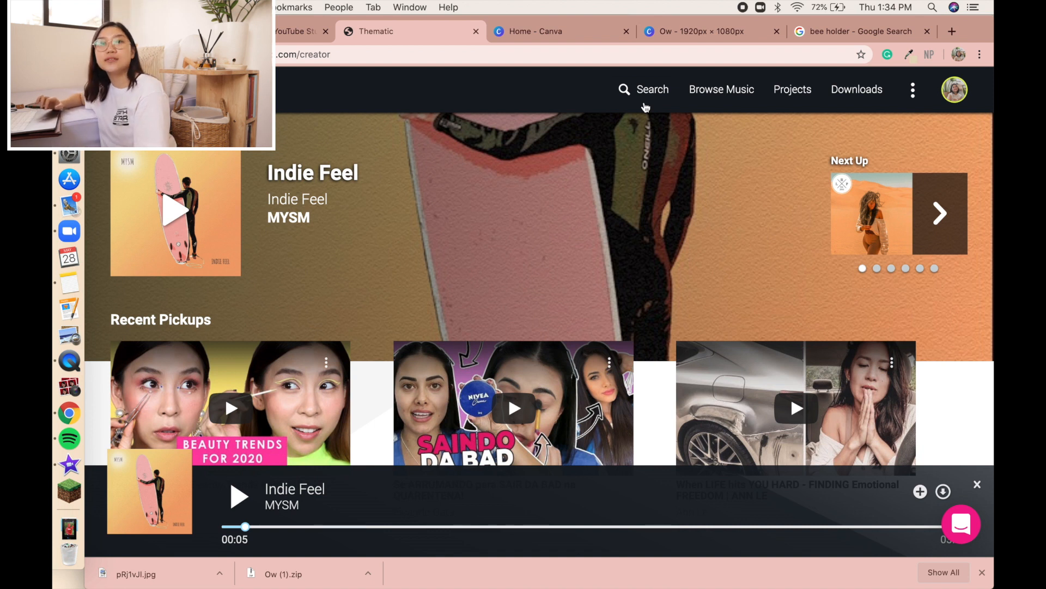
scroll(406, 307, down, 15)
scroll(406, 307, up, 15)
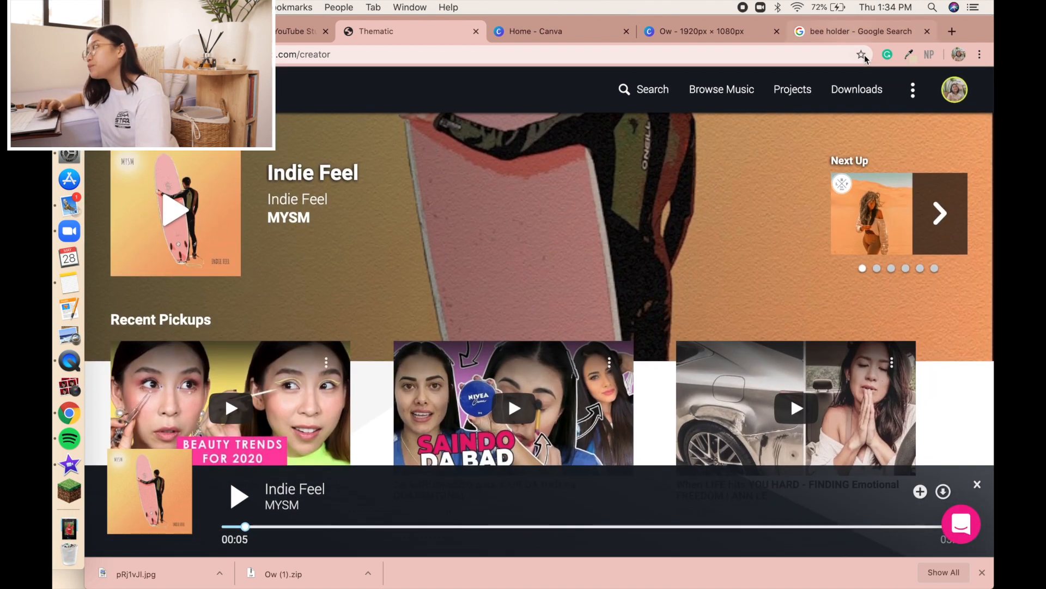
click(666, 95)
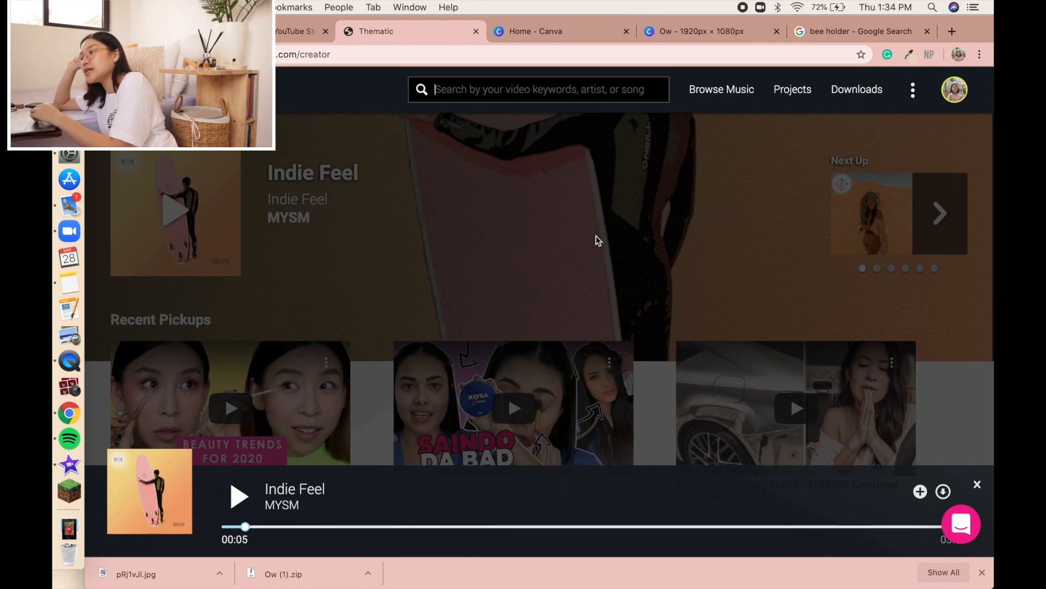
Switch back to iMovie and look through the imported audio clips in the media library for background music.
key(ctrl+Right)
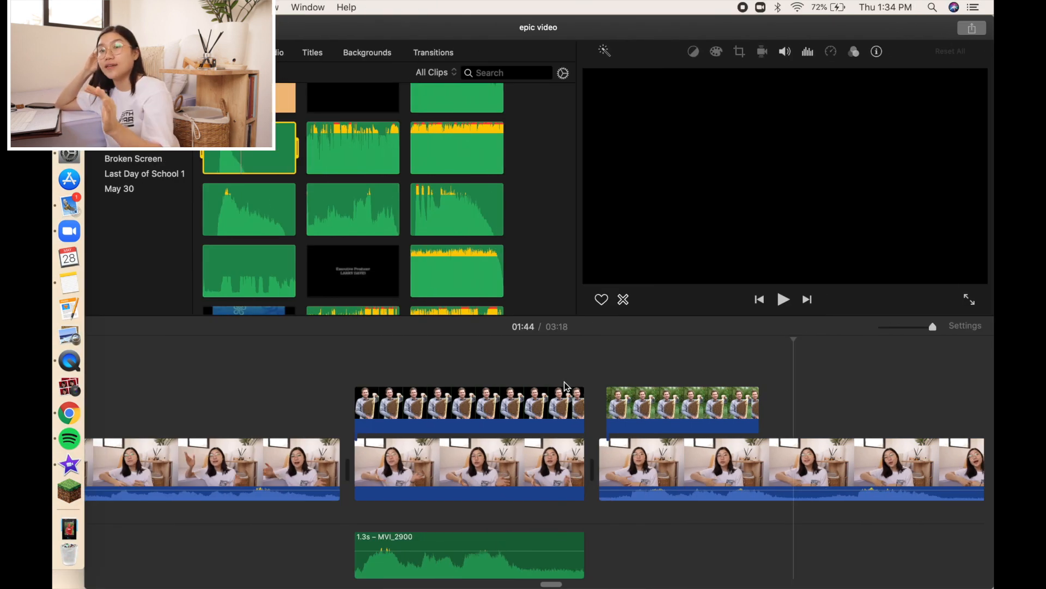
click(564, 381)
scroll(389, 188, down, 10)
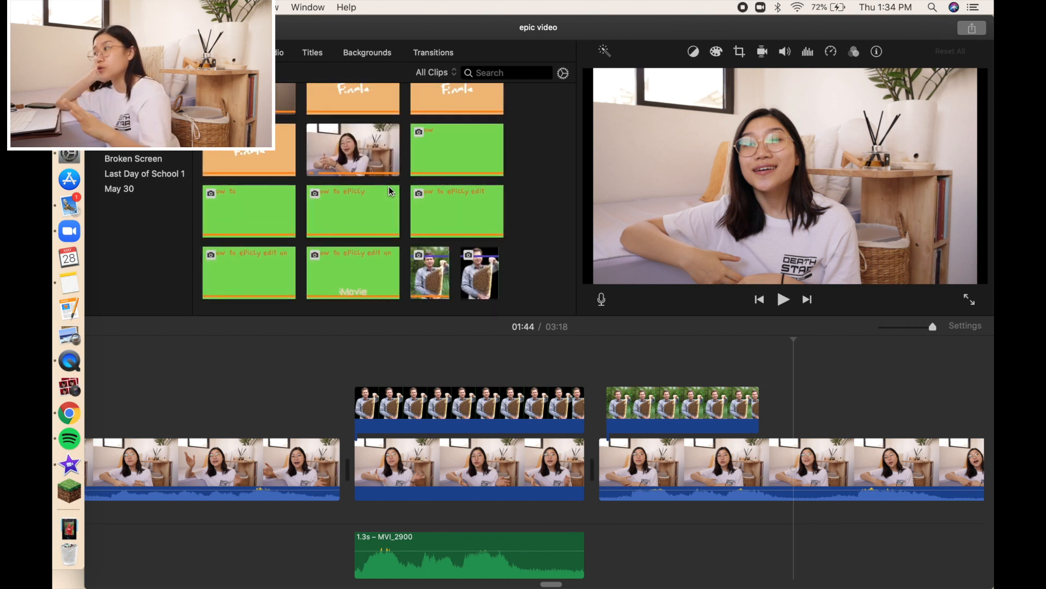
scroll(389, 187, up, 3)
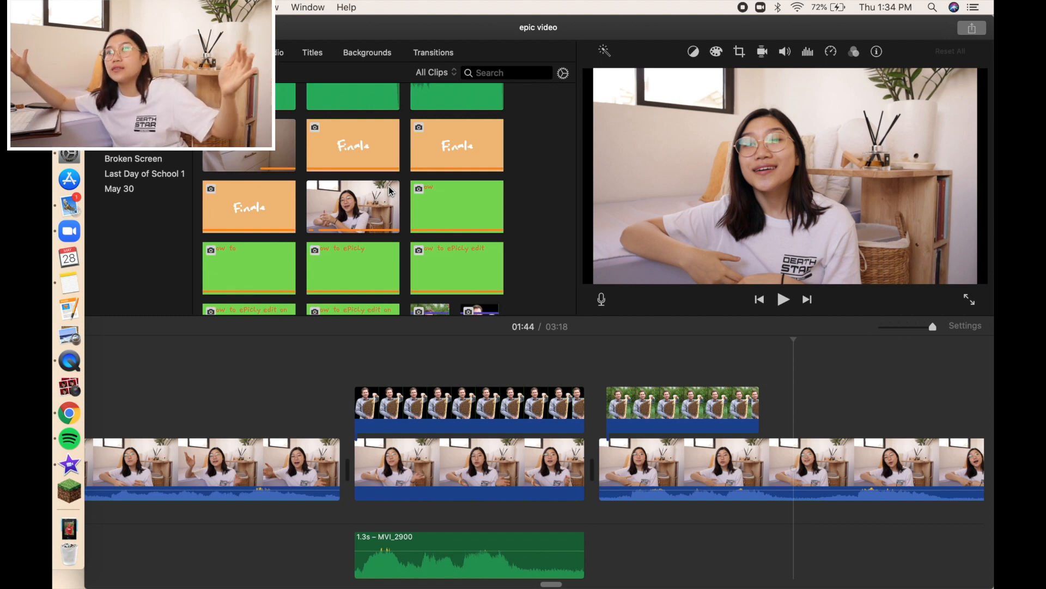
scroll(386, 187, down, 10)
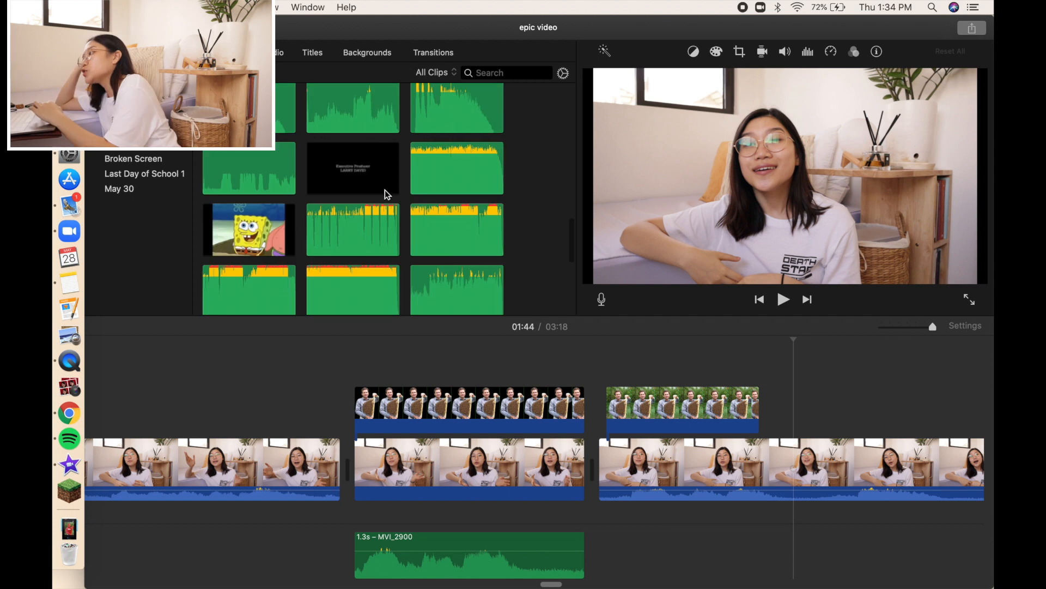
click(346, 233)
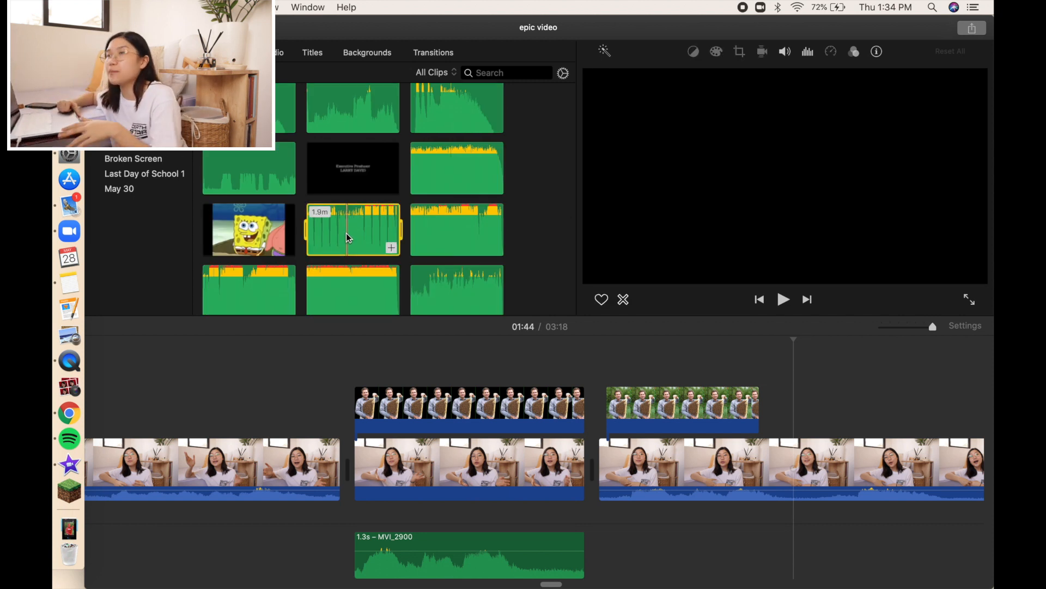
scroll(377, 257, down, 5)
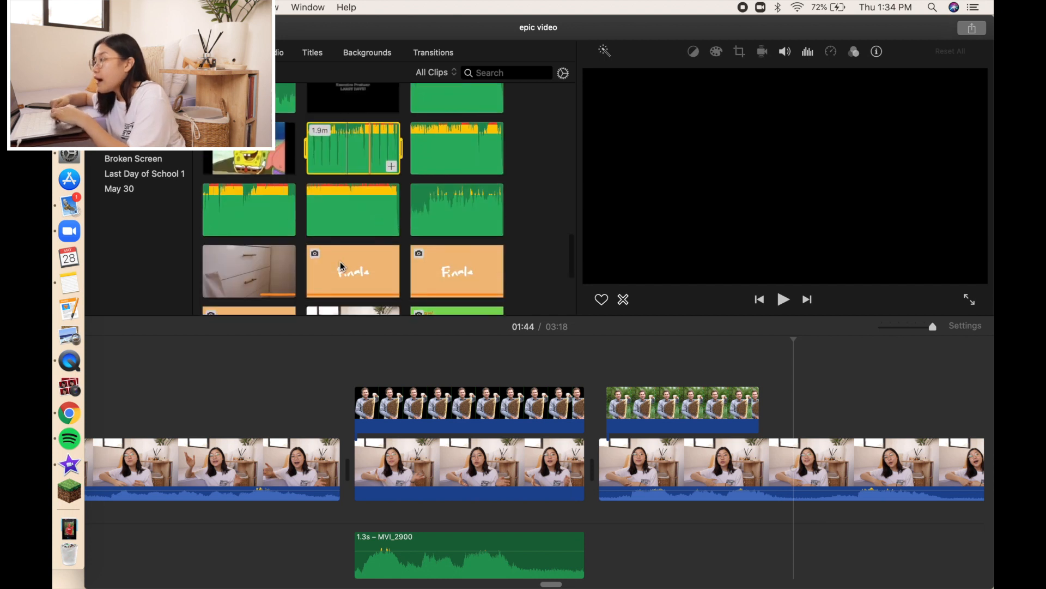
scroll(340, 262, up, 5)
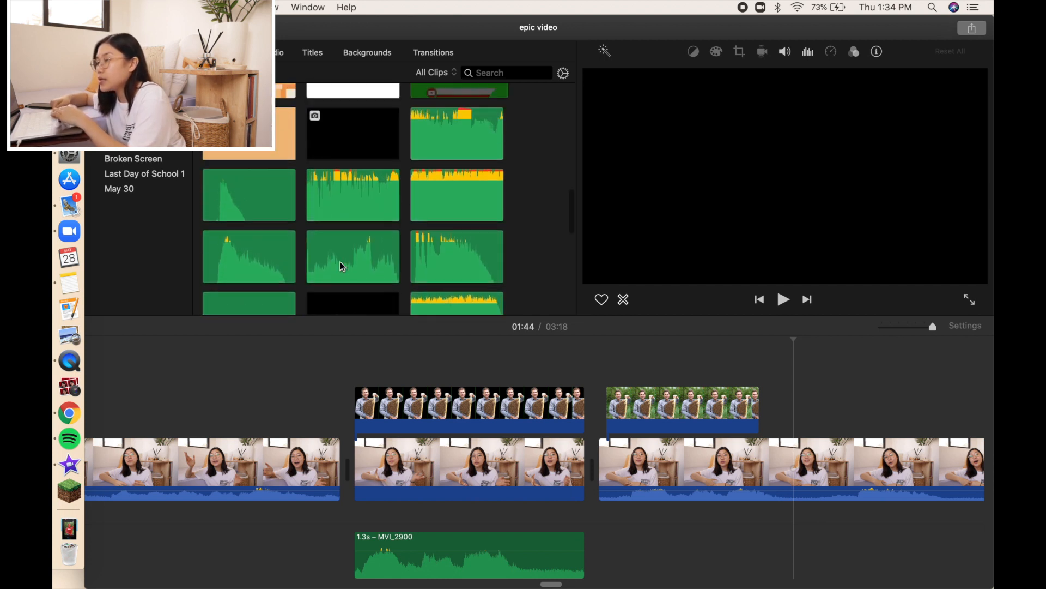
scroll(398, 216, up, 1)
Listen to part of the 22.3-minute audio clip in the media library.
click(426, 172)
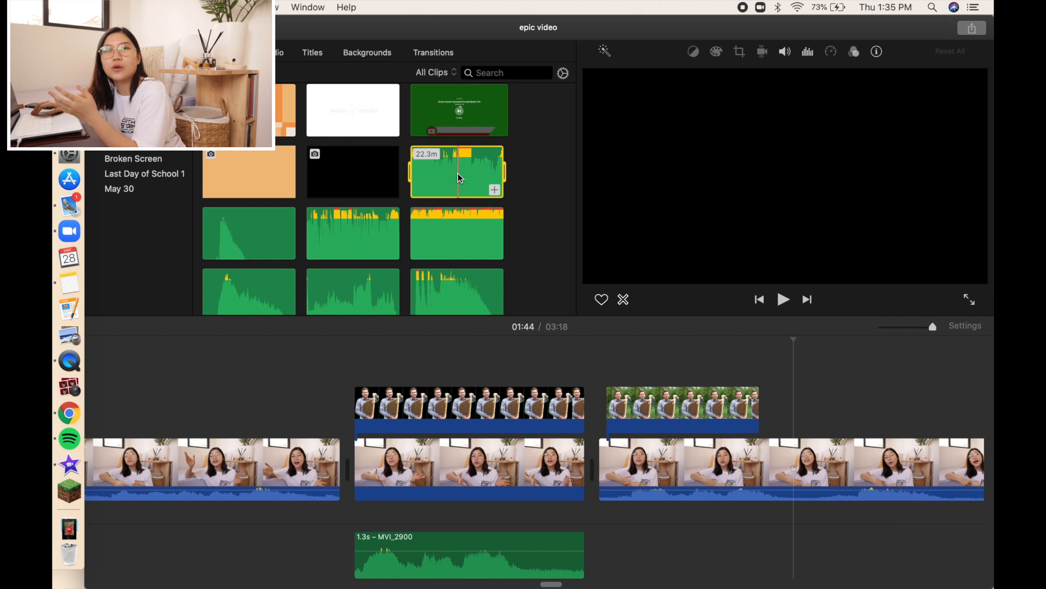
key(space)
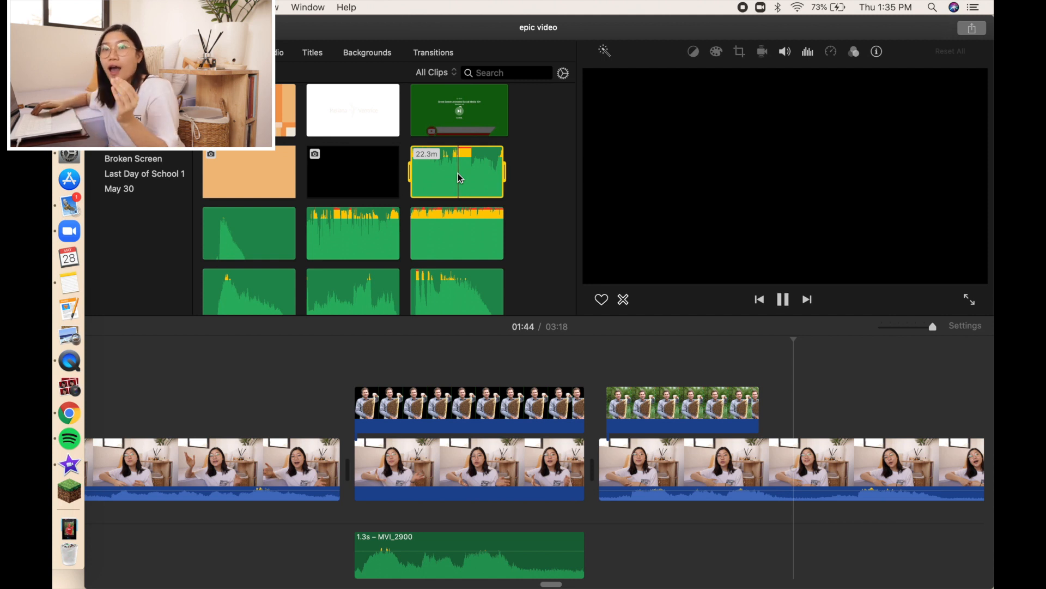
key(space)
Audition the 1.9-minute Clumsy Comedy music and add it to the project as background music beneath the talking-head clips.
scroll(455, 207, down, 5)
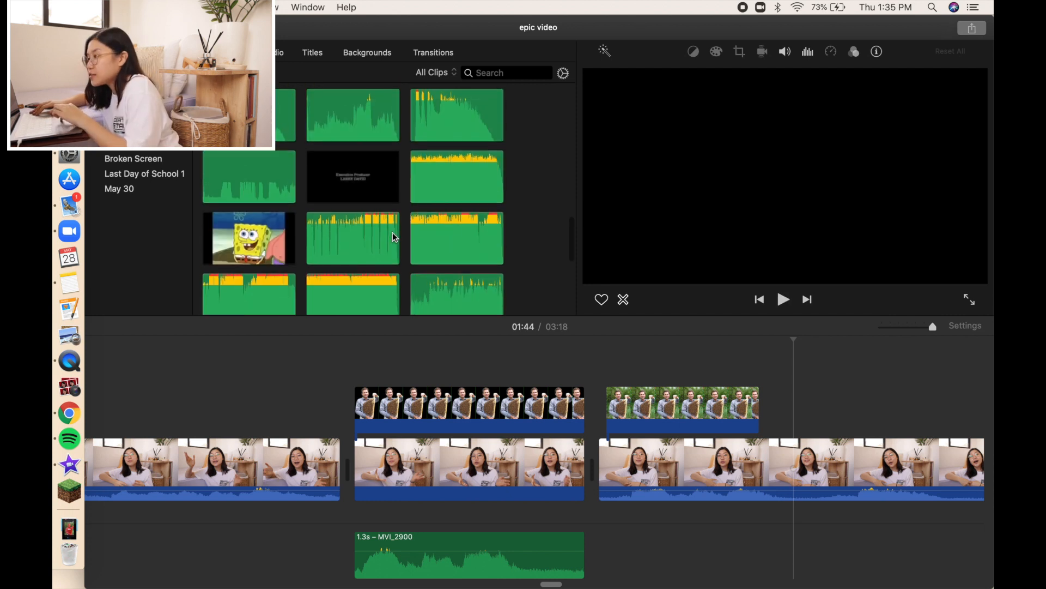
click(311, 242)
key(space)
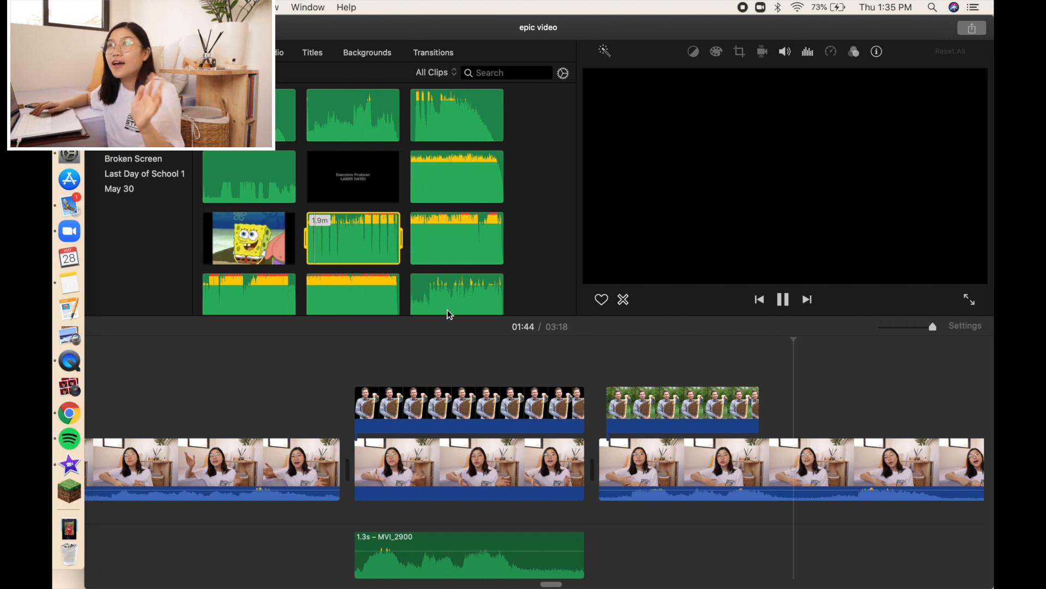
key(space)
scroll(545, 436, right, 5)
drag(340, 239, 364, 560)
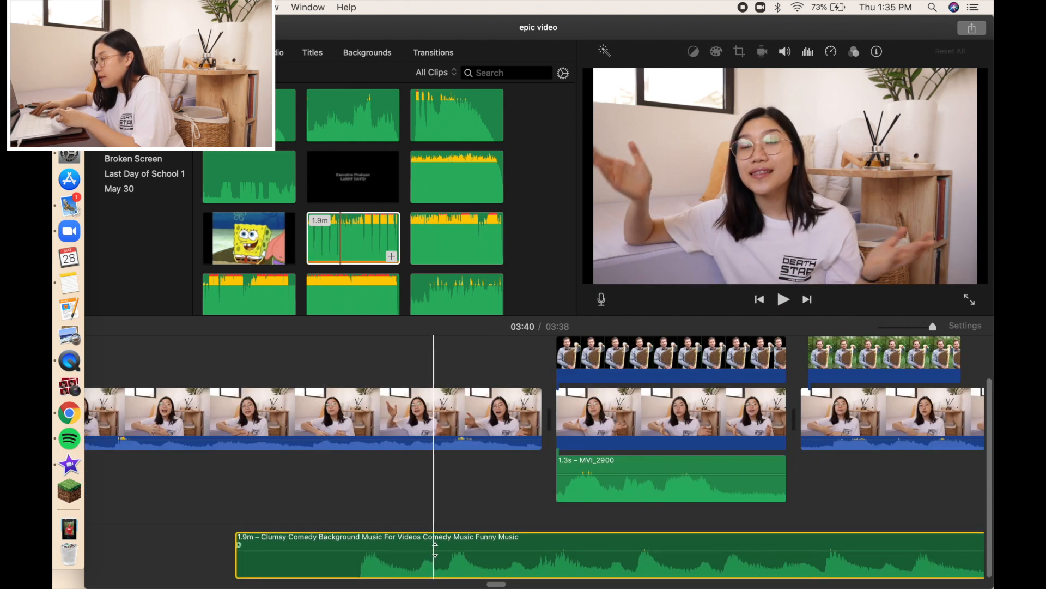
Lower the Clumsy Comedy music's volume in the timeline and play the section to check it against the voice.
drag(436, 552, 436, 567)
click(348, 489)
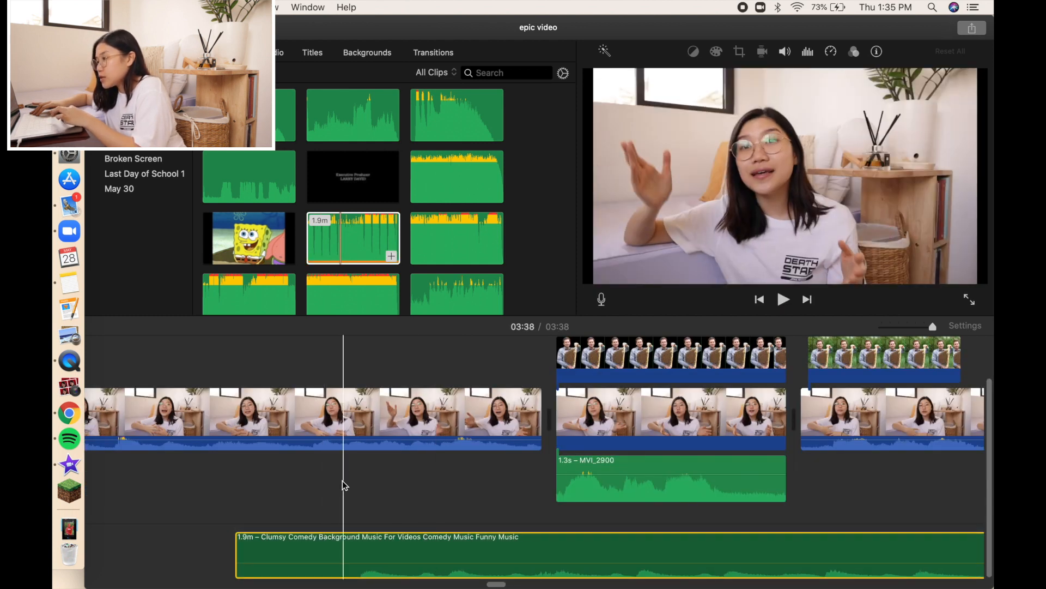
key(space)
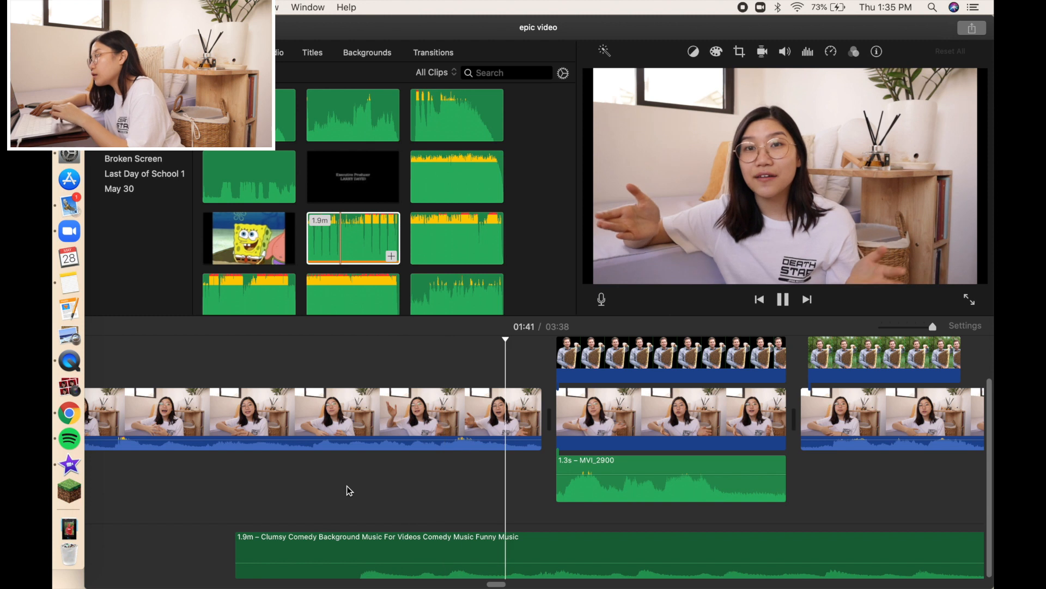
scroll(627, 523, right, 9)
scroll(754, 534, right, 2)
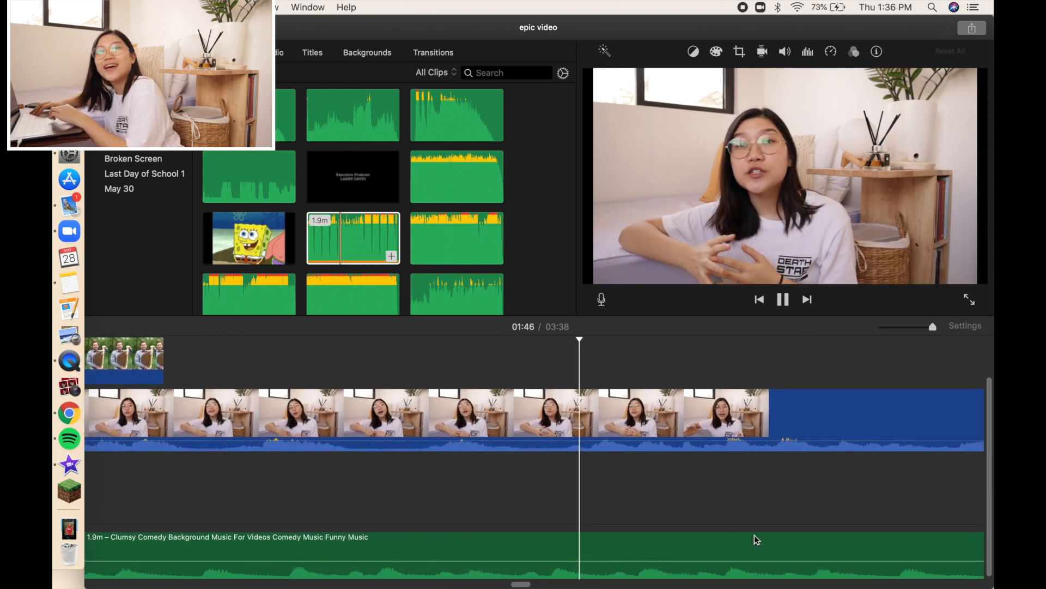
key(space)
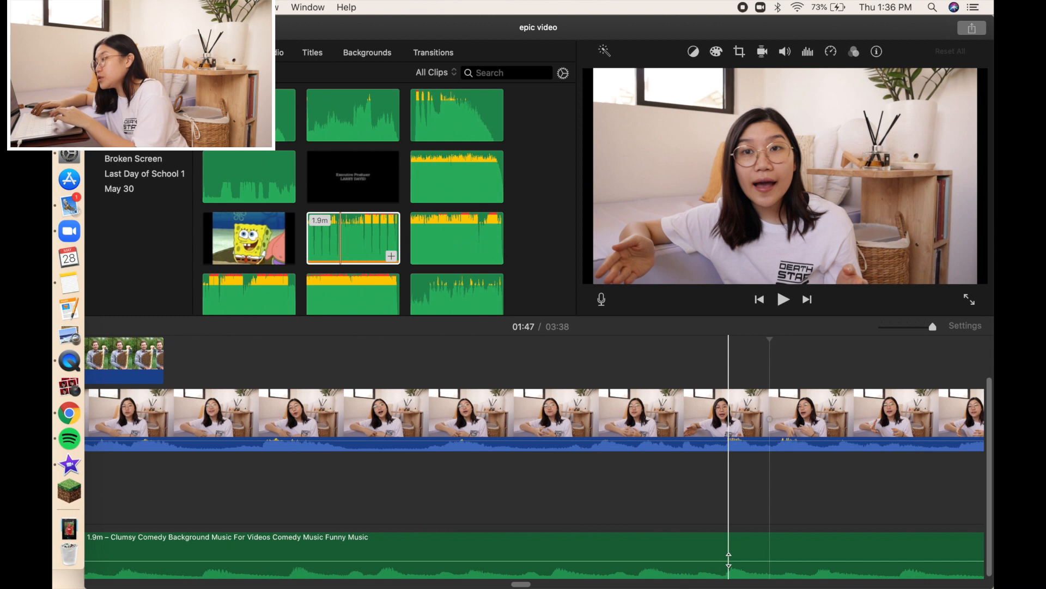
Try readjusting the Clumsy Comedy music's volume, first on the clip itself and then through its volume adjustment.
mouse_move(728, 561)
mouse_down()
mouse_move(731, 569)
mouse_move(735, 556)
mouse_up()
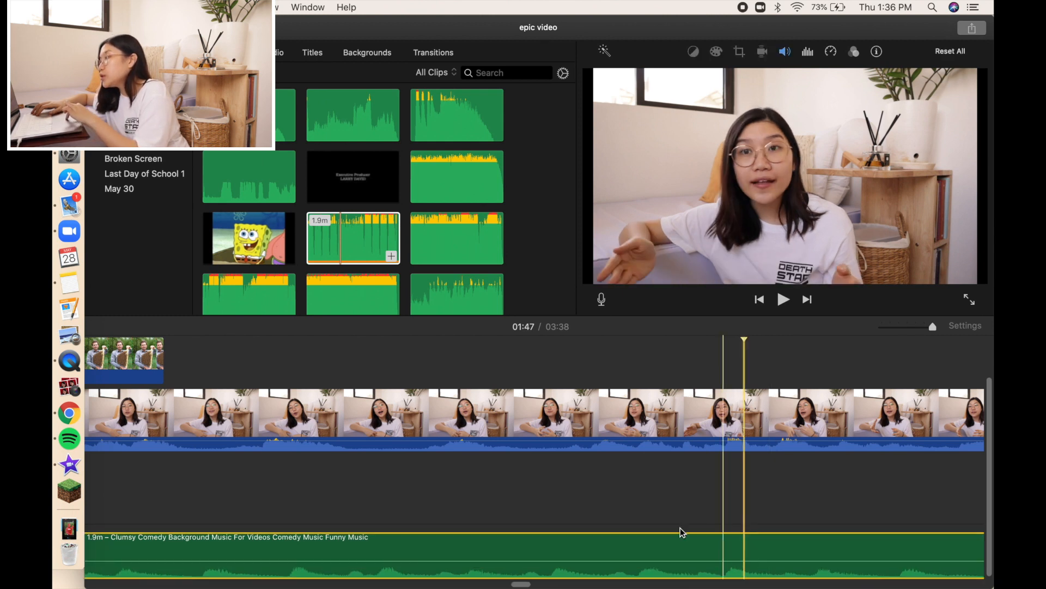
click(769, 420)
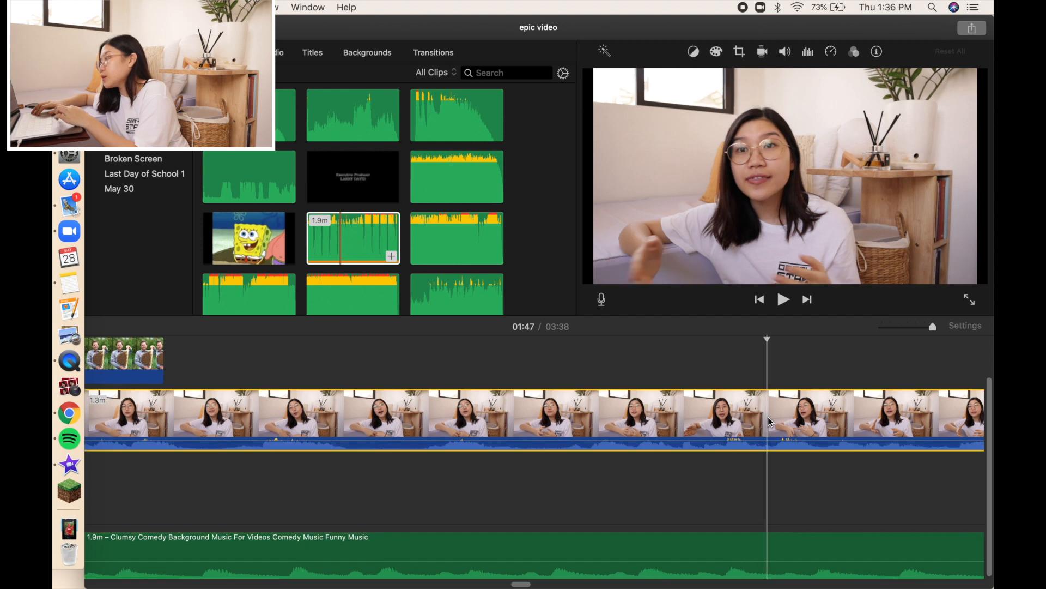
click(773, 551)
click(784, 55)
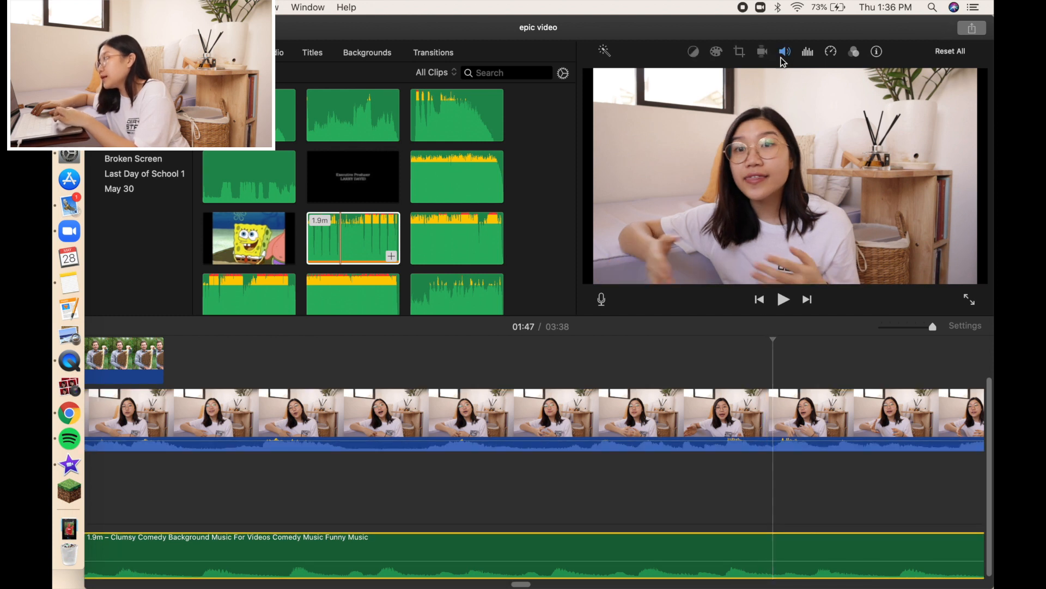
click(783, 54)
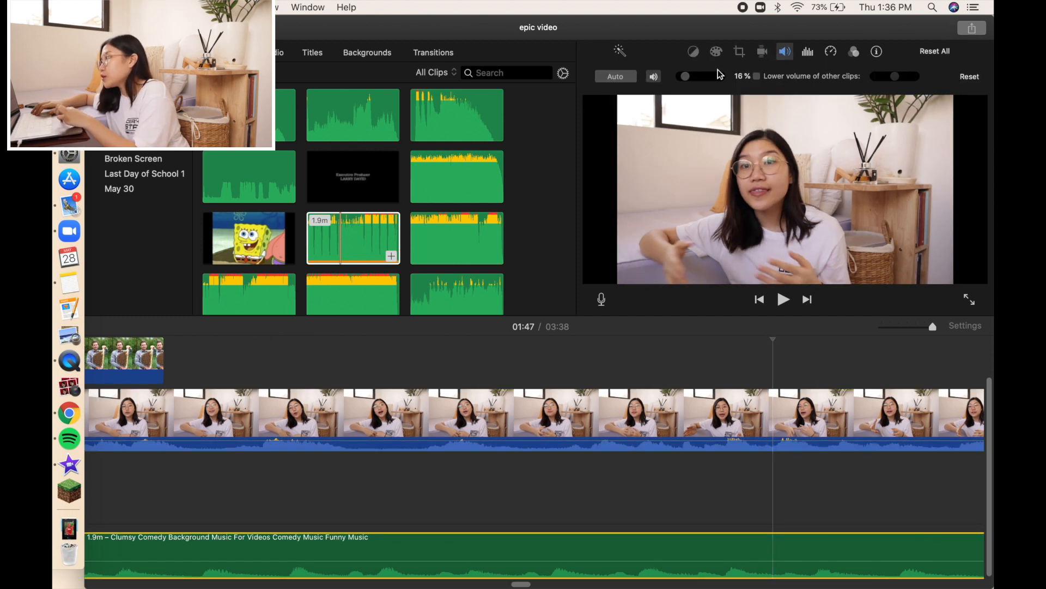
drag(685, 78, 715, 87)
Show the voiceover recording controls with the playhead at 01:46, then close them without recording.
click(640, 483)
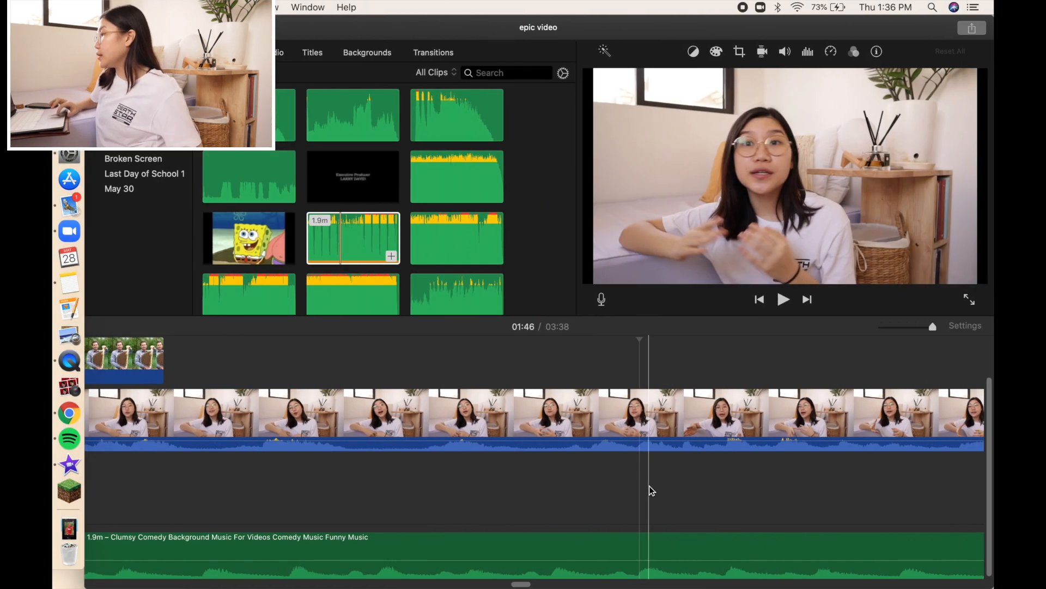
click(601, 299)
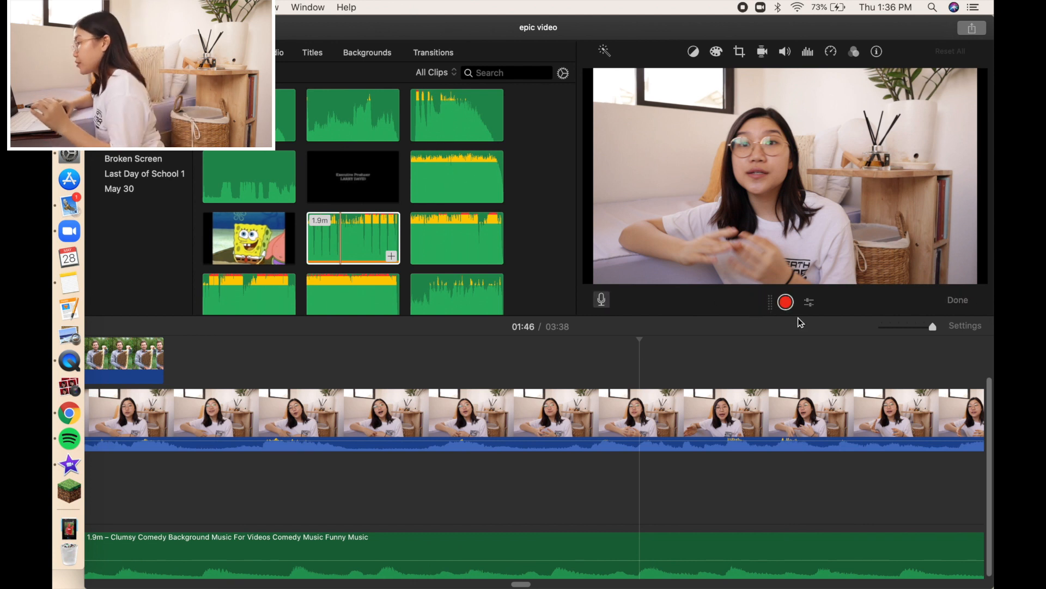
click(958, 300)
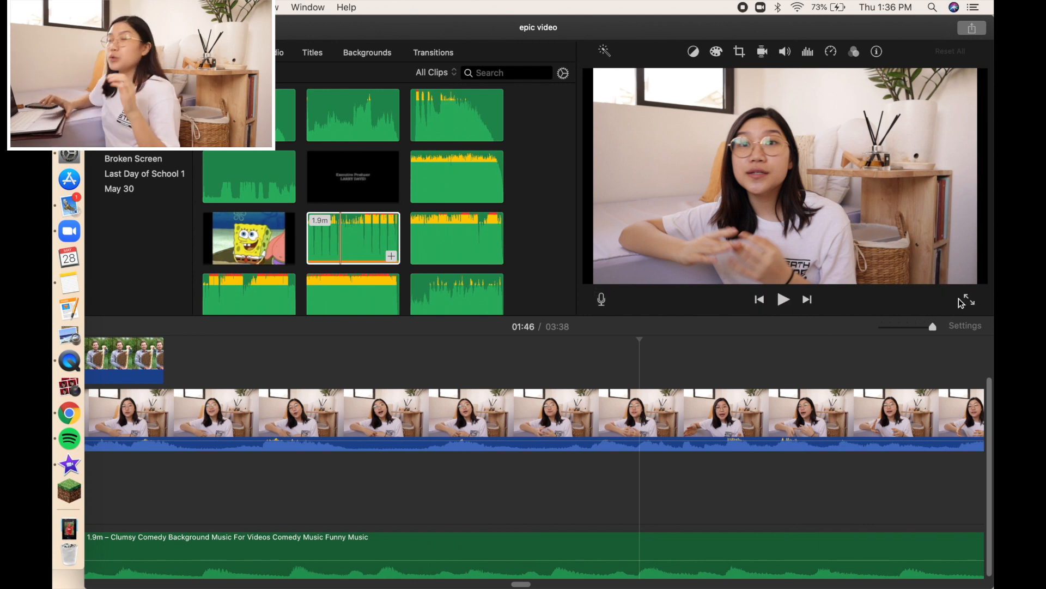